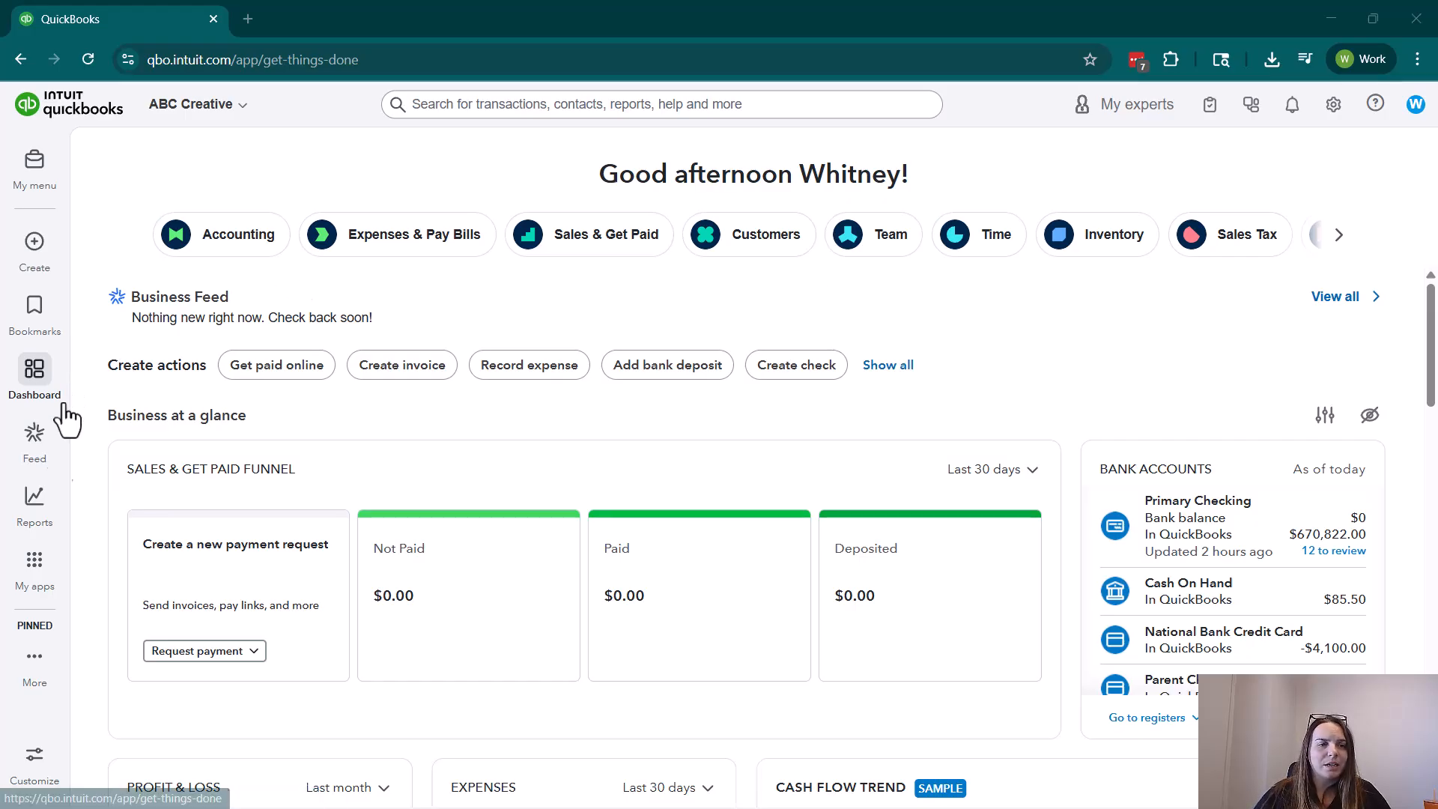
Open the bank transactions awaiting review for Primary Checking and sort them by date, oldest first
mouse_move(34, 563)
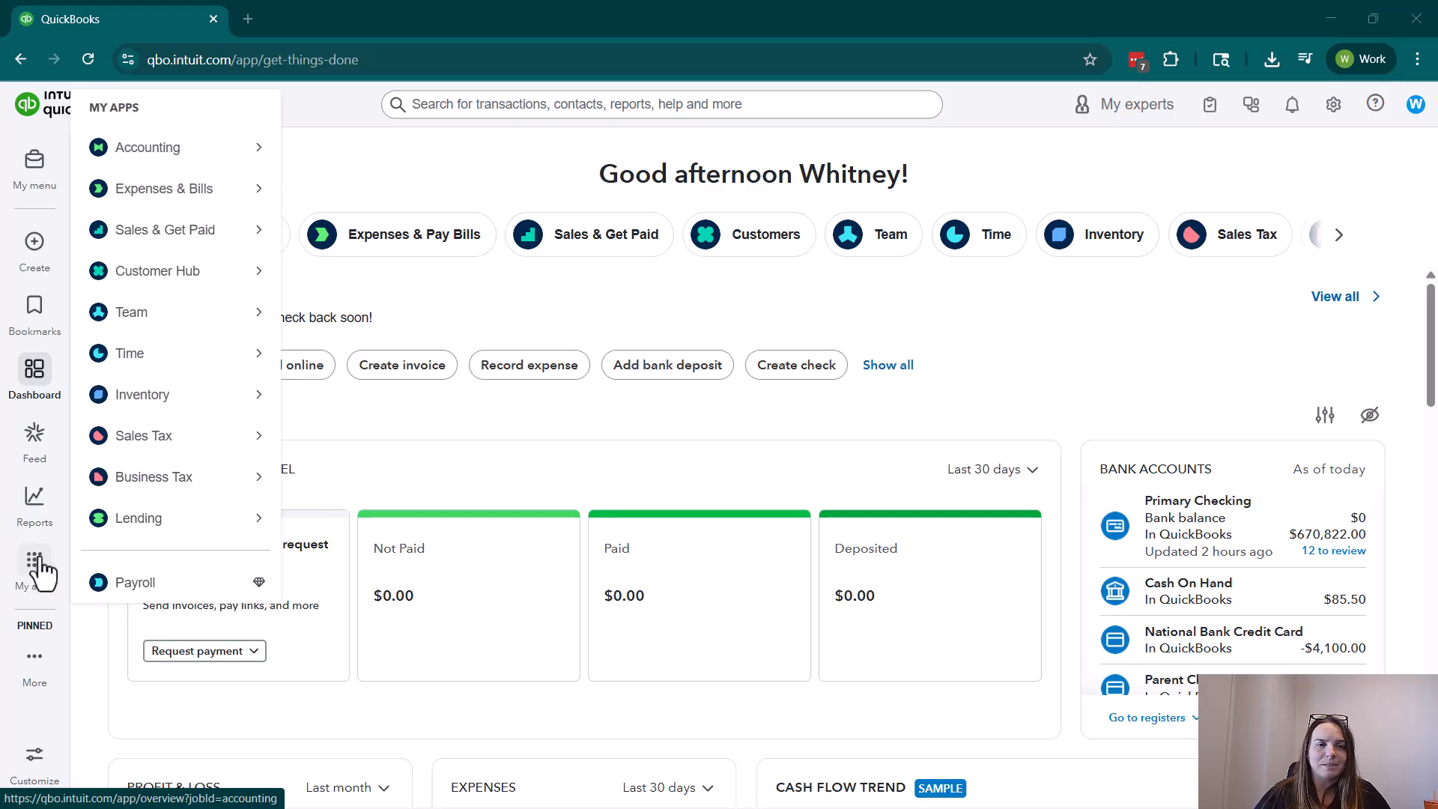
mouse_move(193, 151)
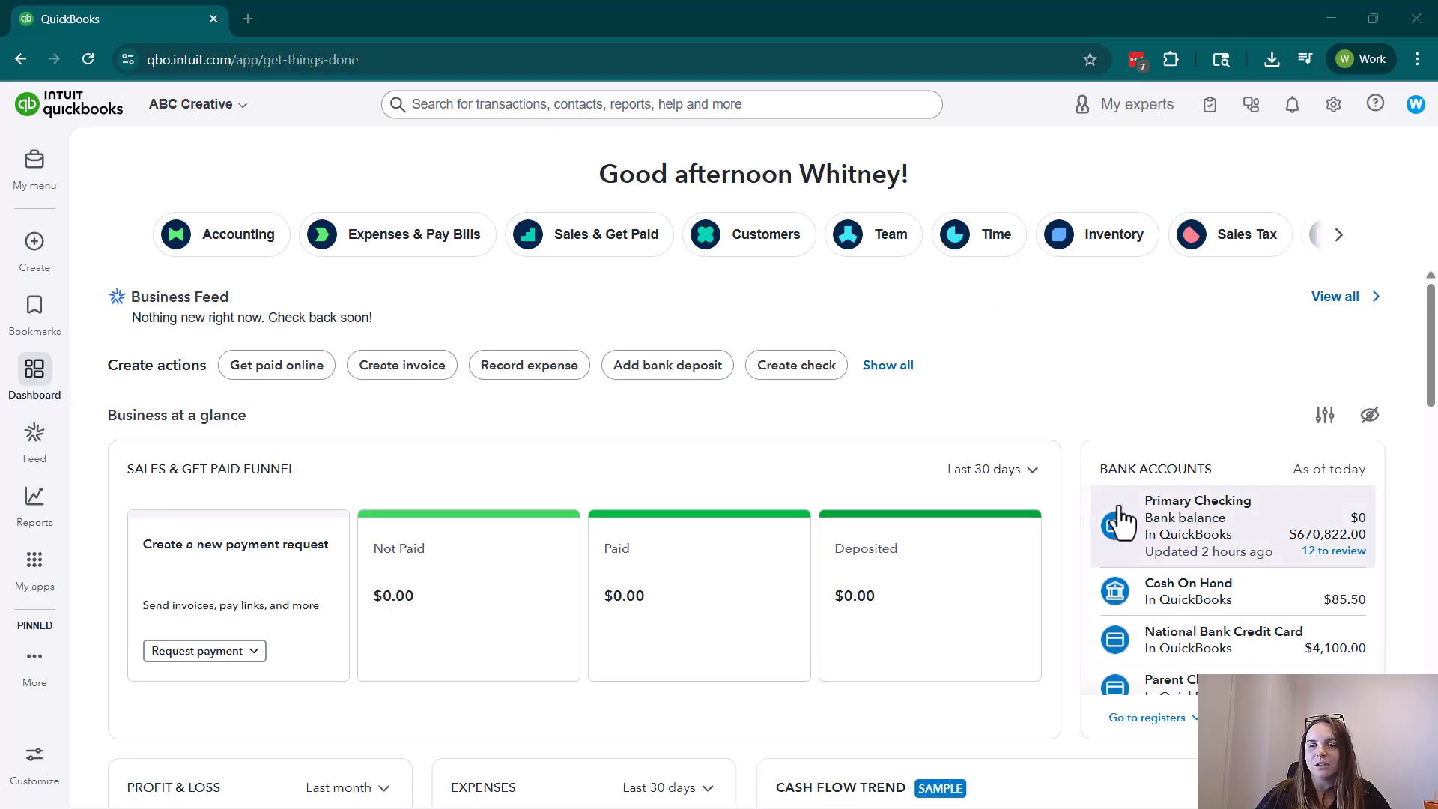
click(1247, 554)
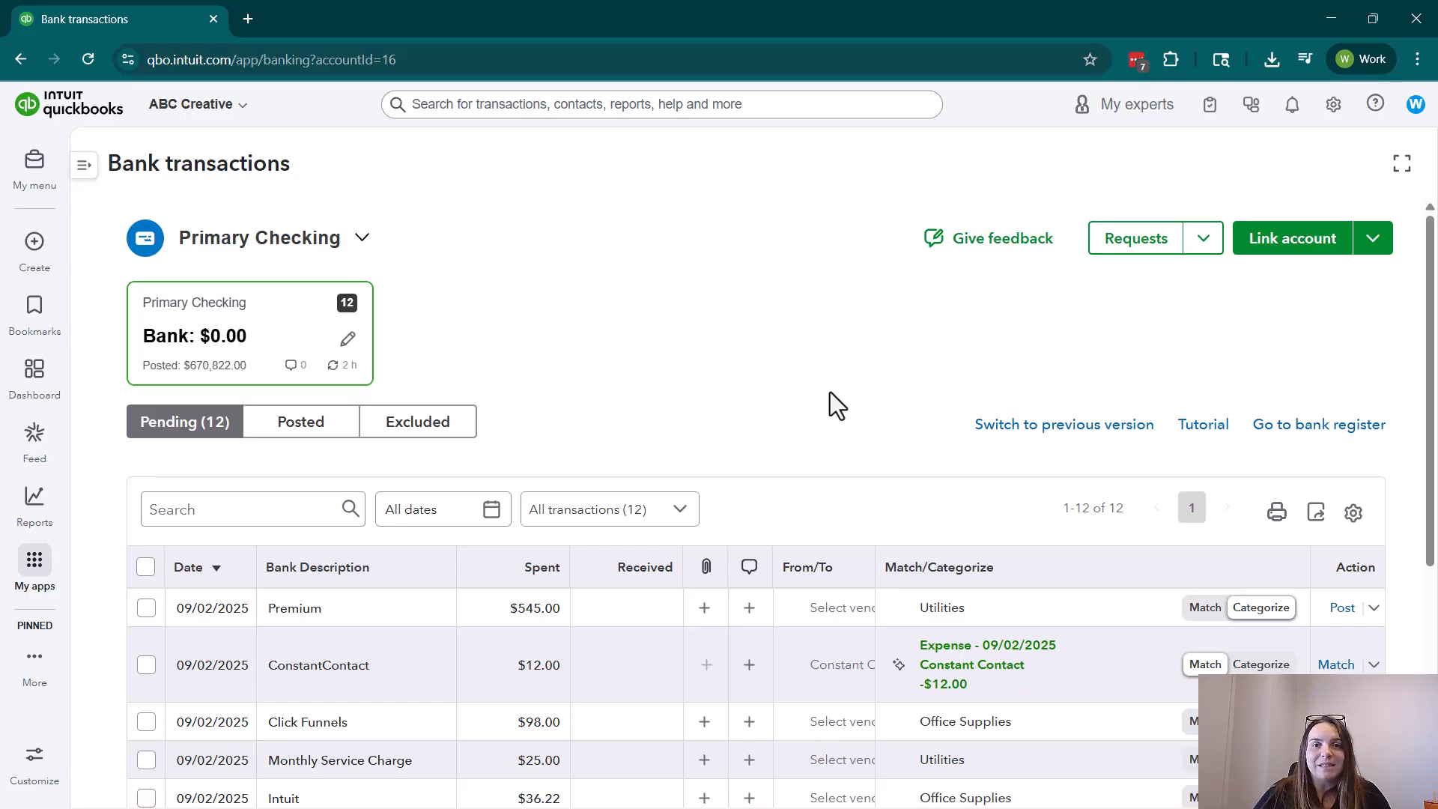
scroll(829, 392, down, 3)
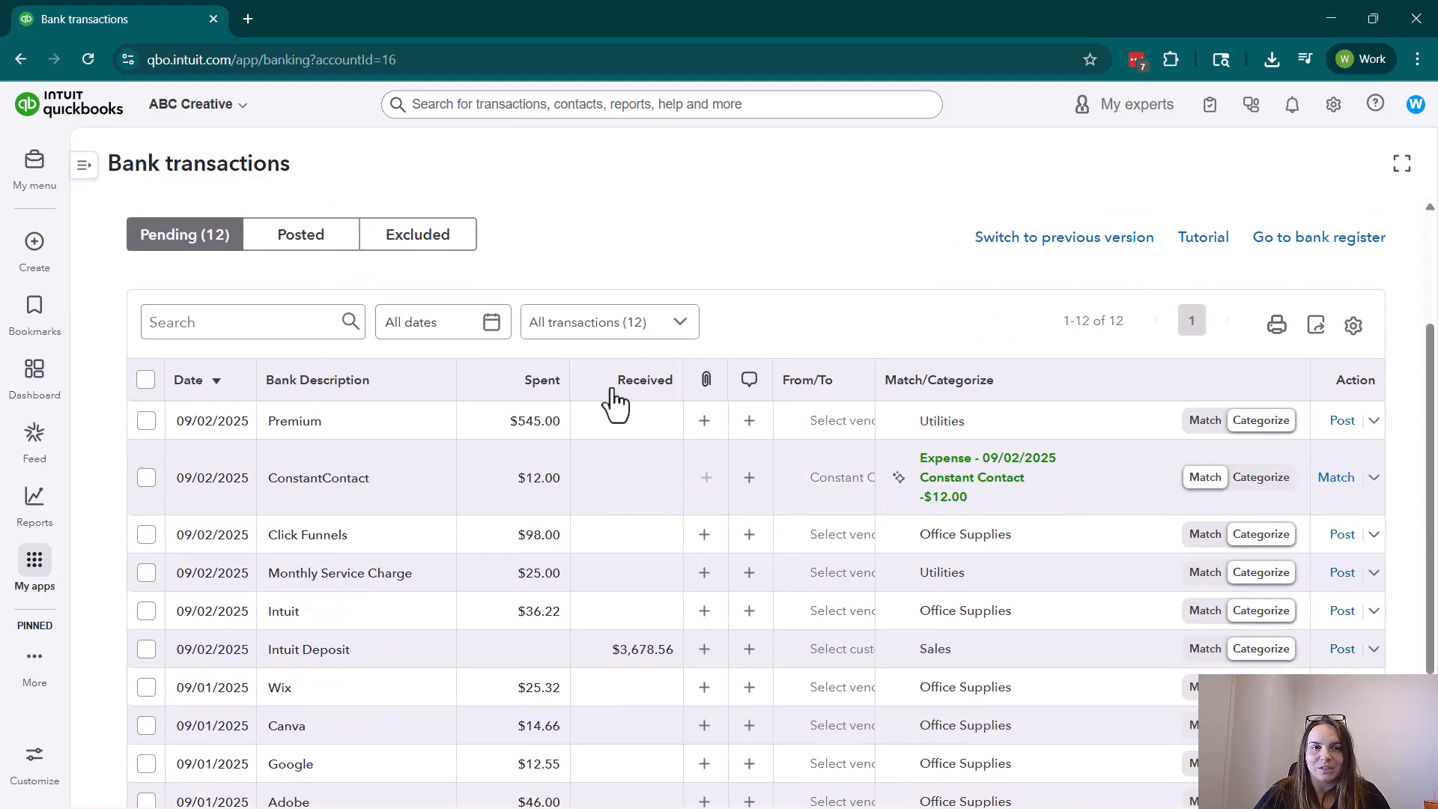
scroll(611, 402, down, 1)
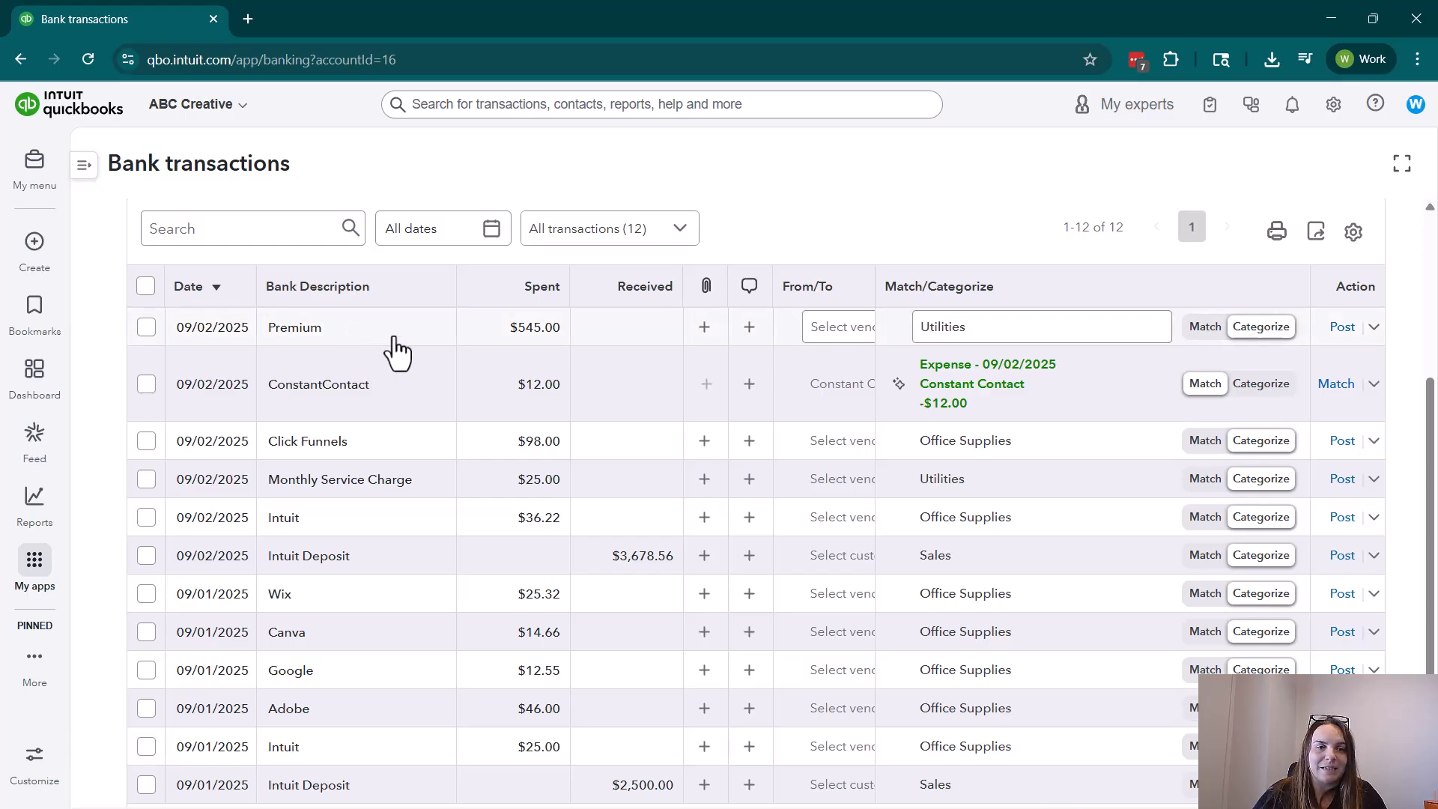
click(213, 288)
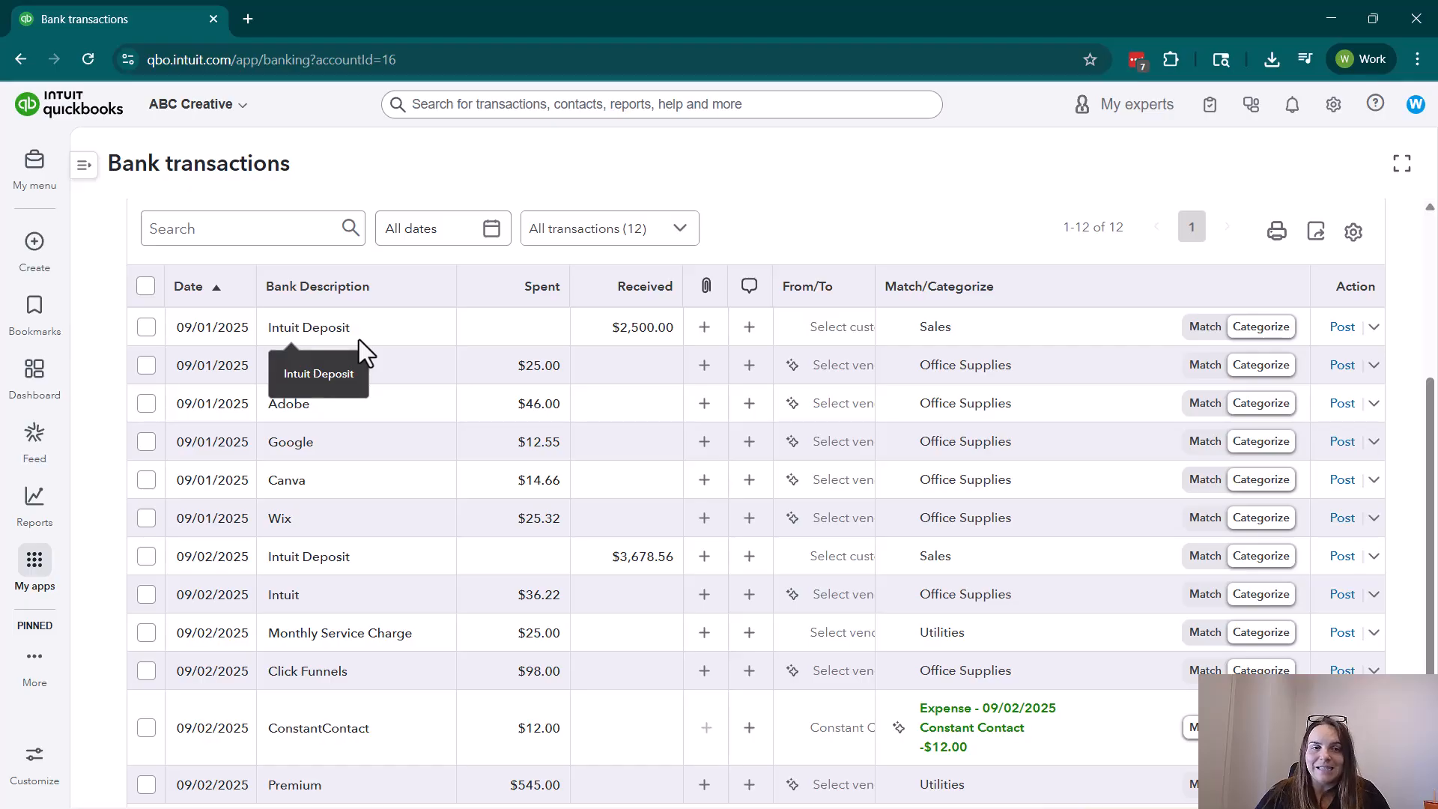
Examine the details, category suggestion and available actions of the $2,500.00 Intuit Deposit
click(400, 328)
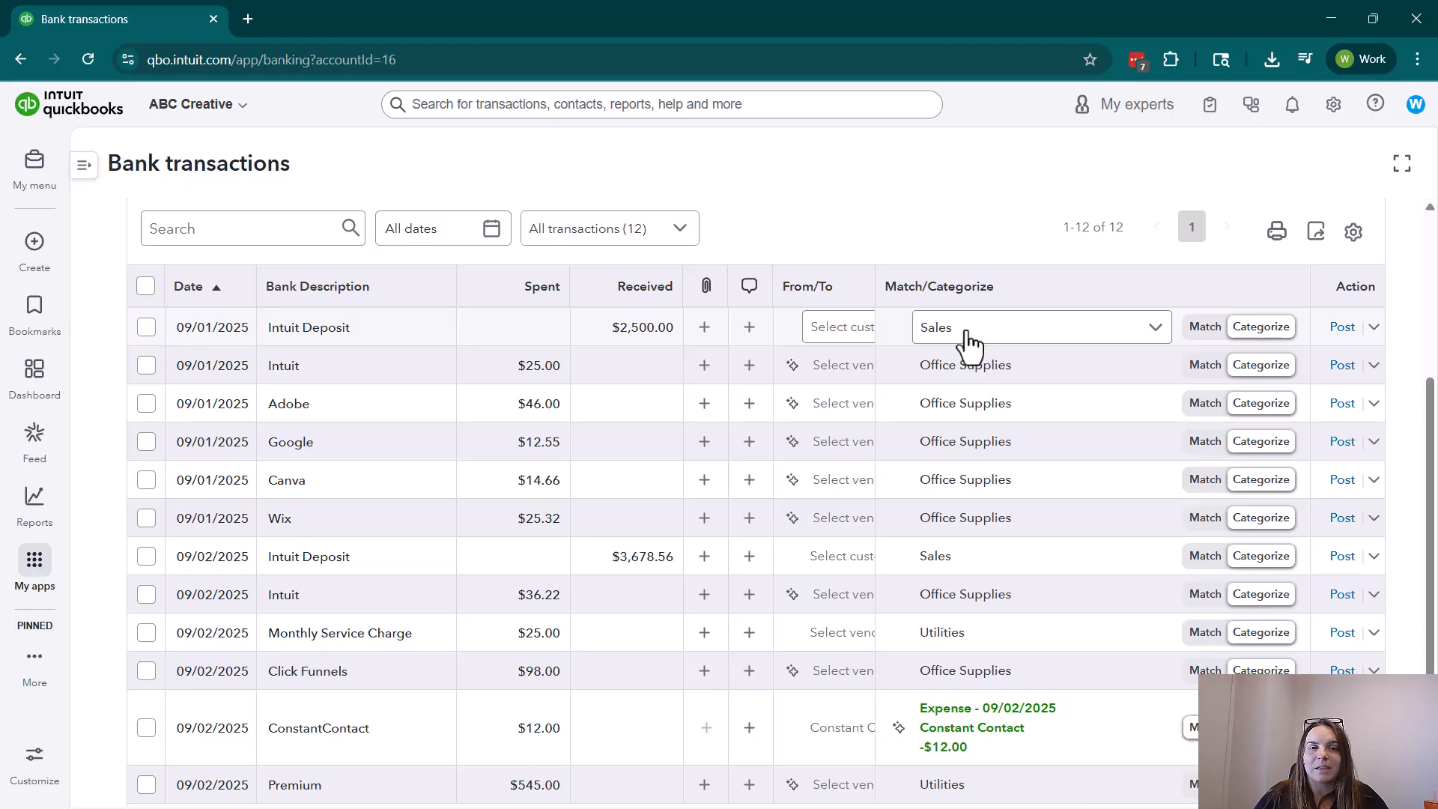
click(399, 333)
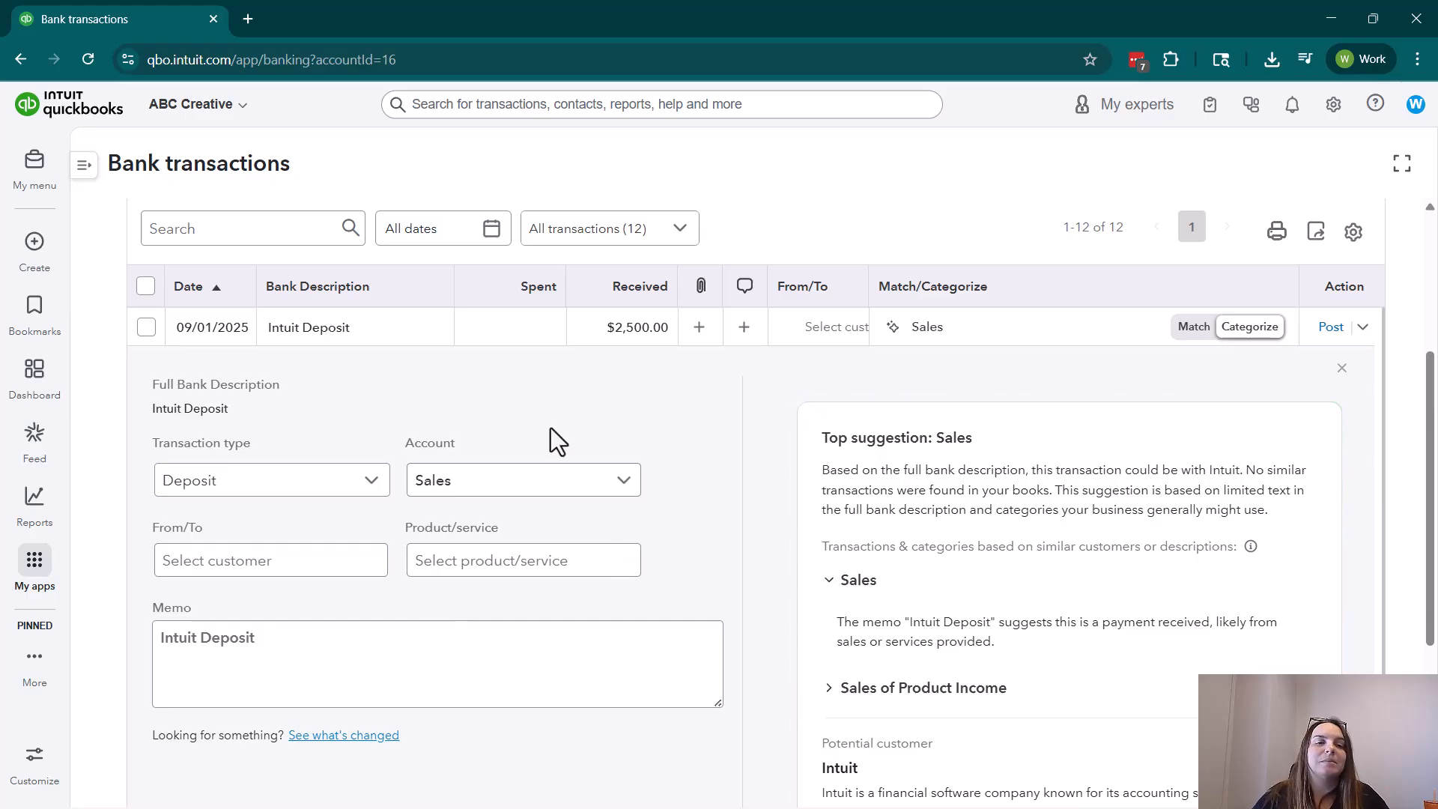
scroll(549, 428, down, 1)
click(437, 534)
scroll(437, 534, down, 2)
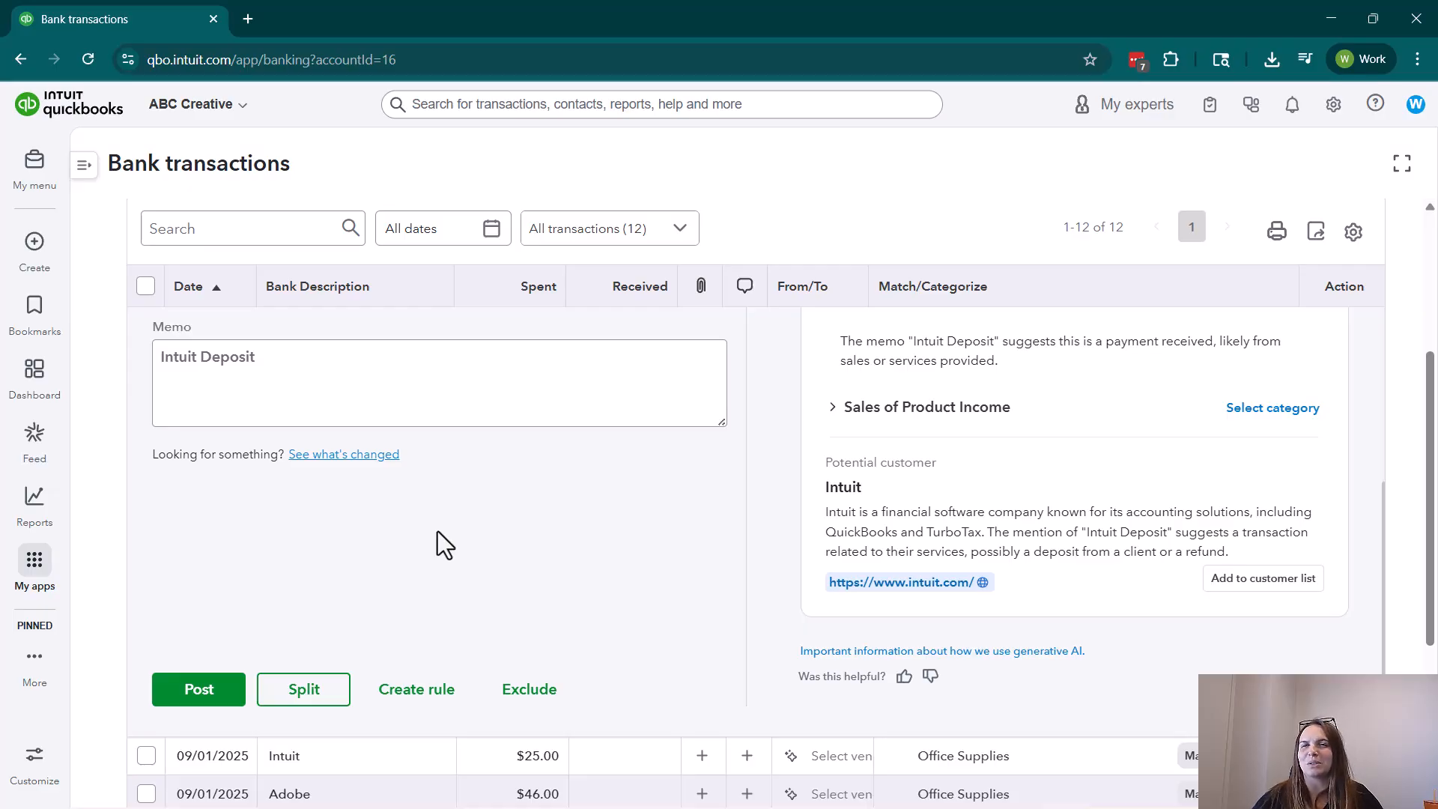
scroll(411, 535, up, 2)
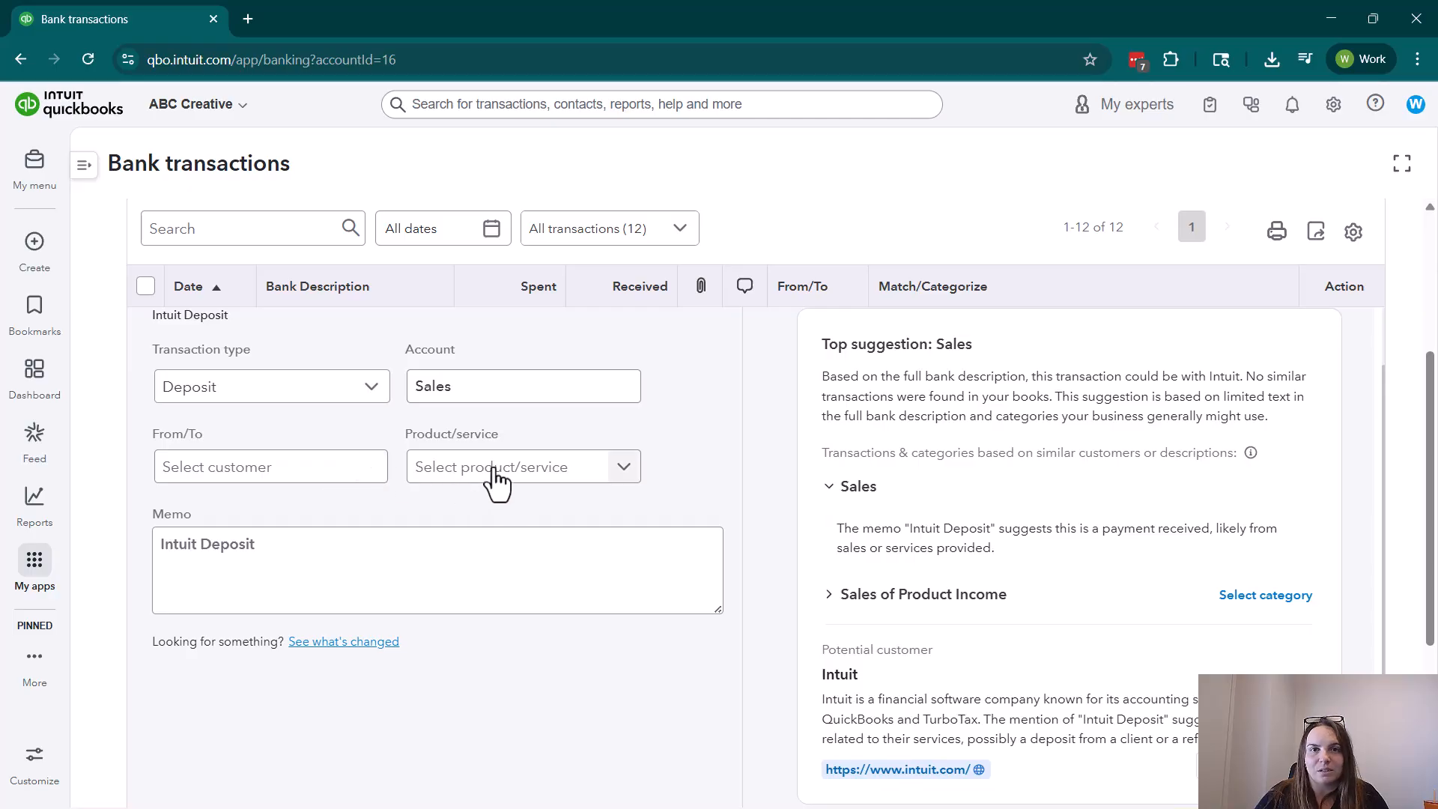
scroll(494, 468, down, 2)
click(289, 446)
scroll(253, 480, down, 3)
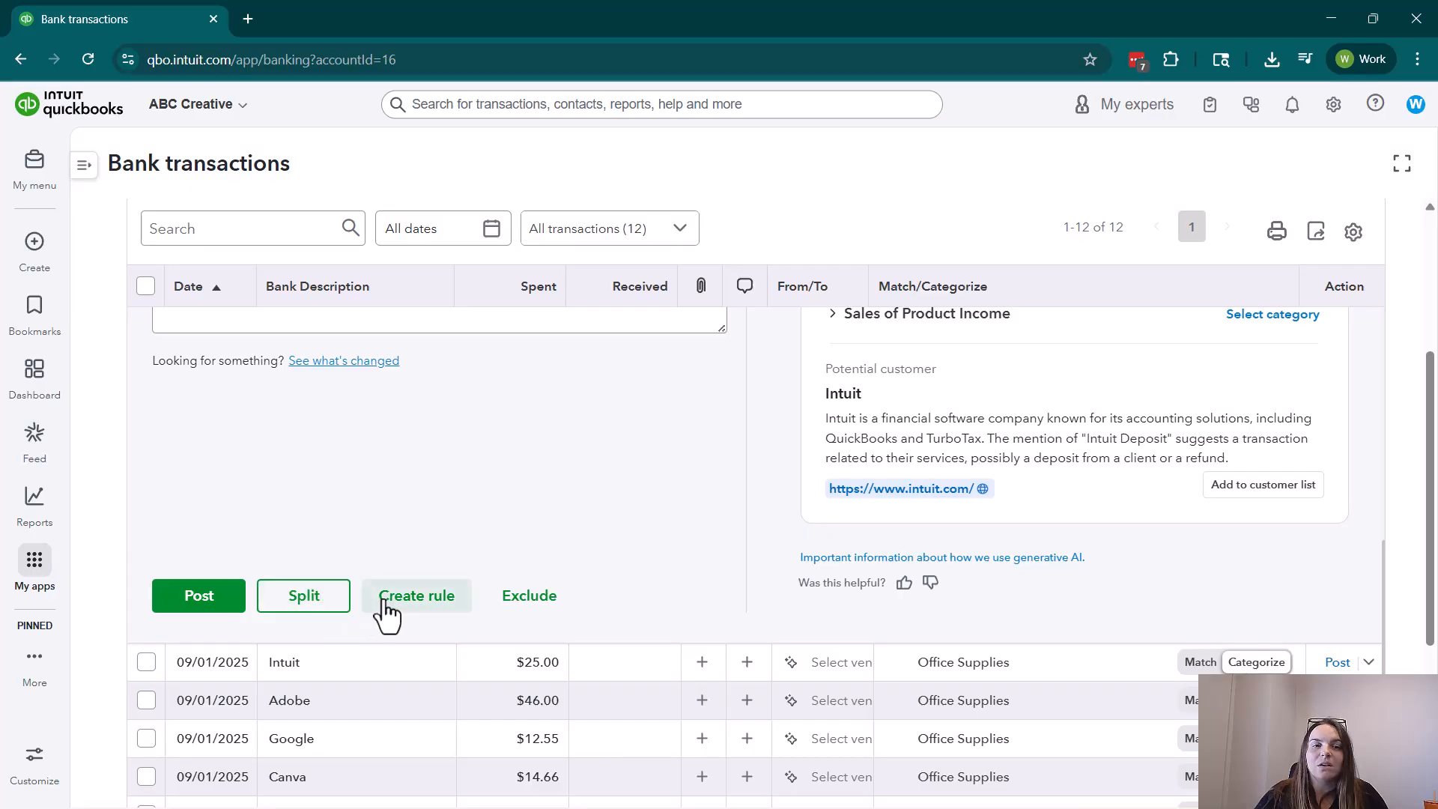
scroll(552, 520, up, 5)
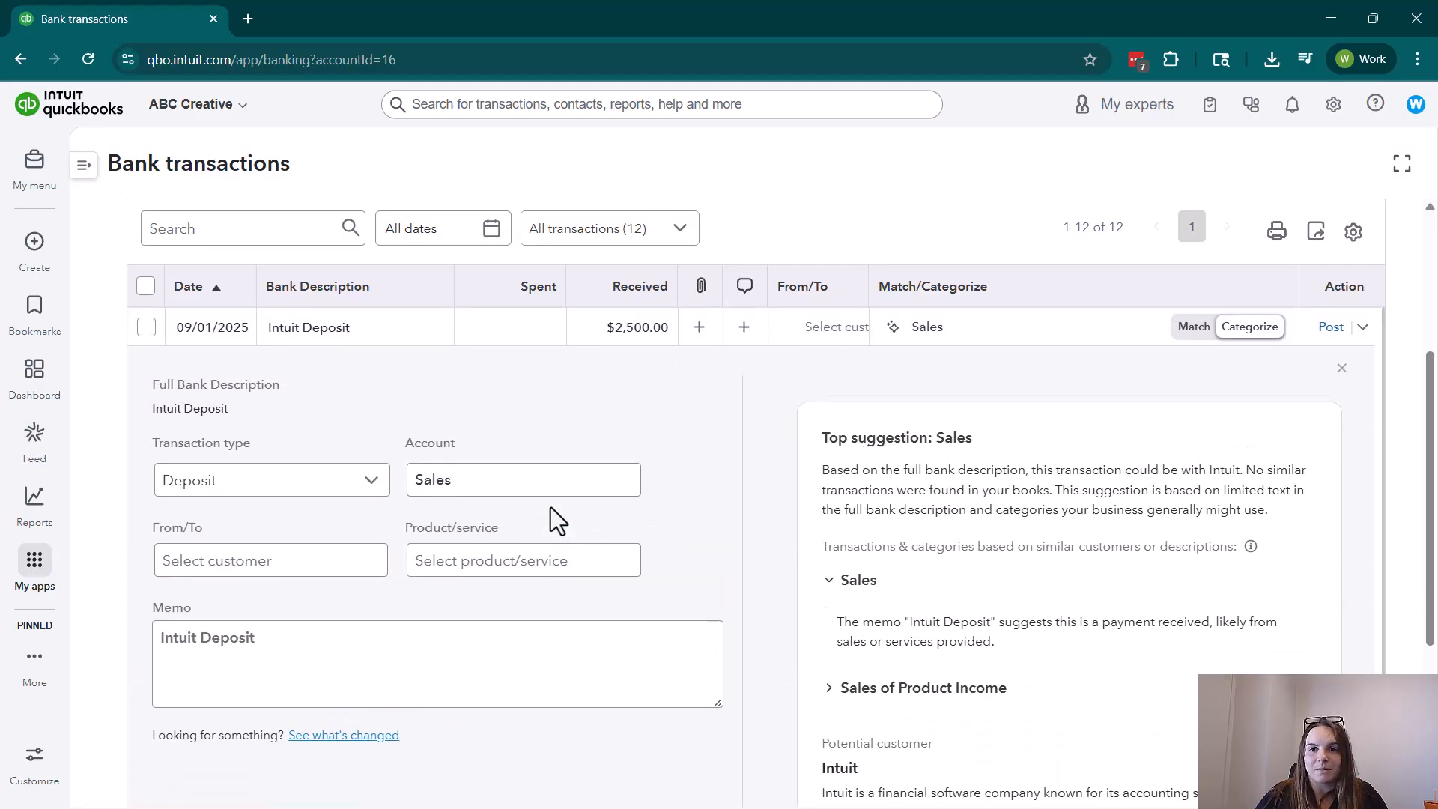
click(1341, 368)
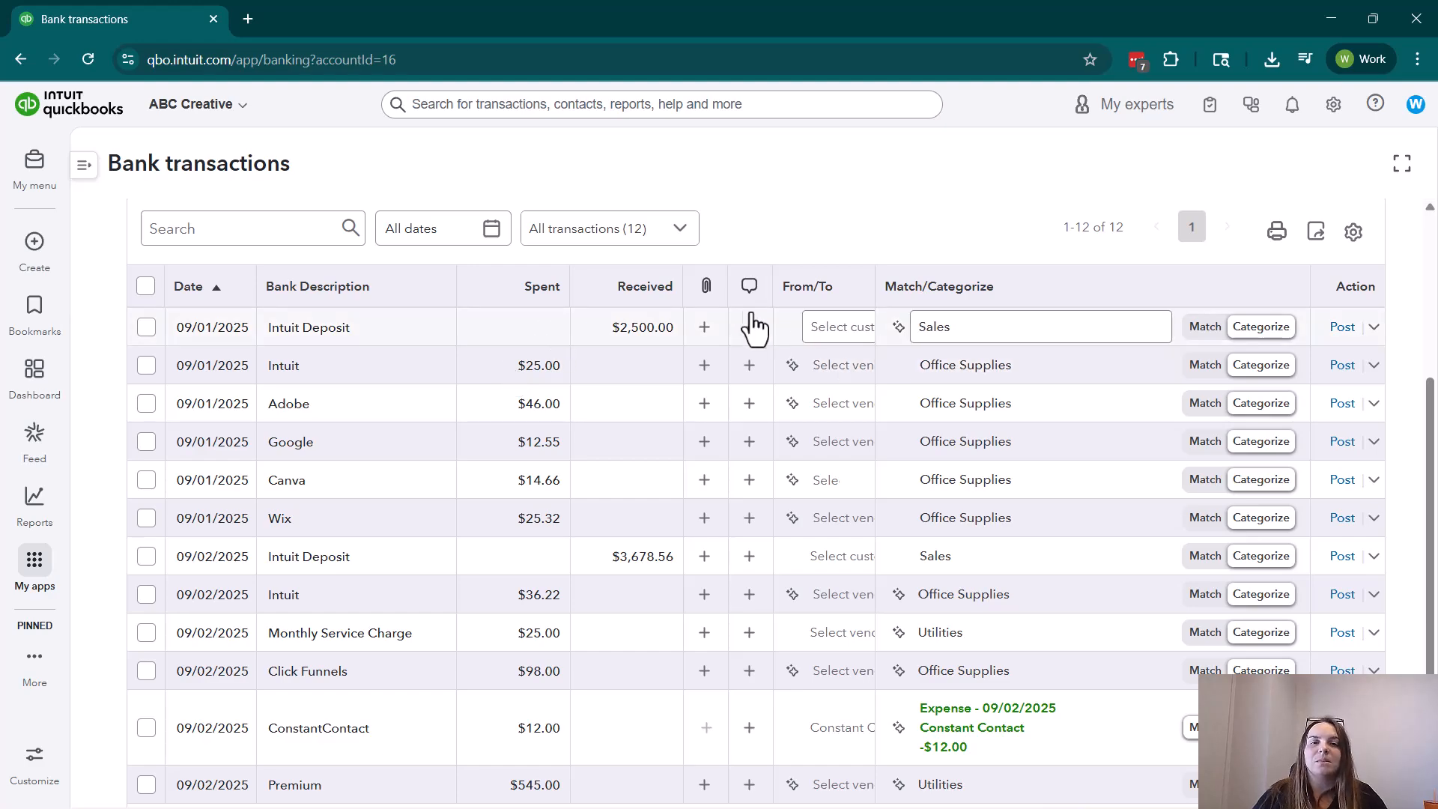
Assign the first existing customer to the $2,500.00 Intuit Deposit and categorize it as Sales of Product Income
click(819, 329)
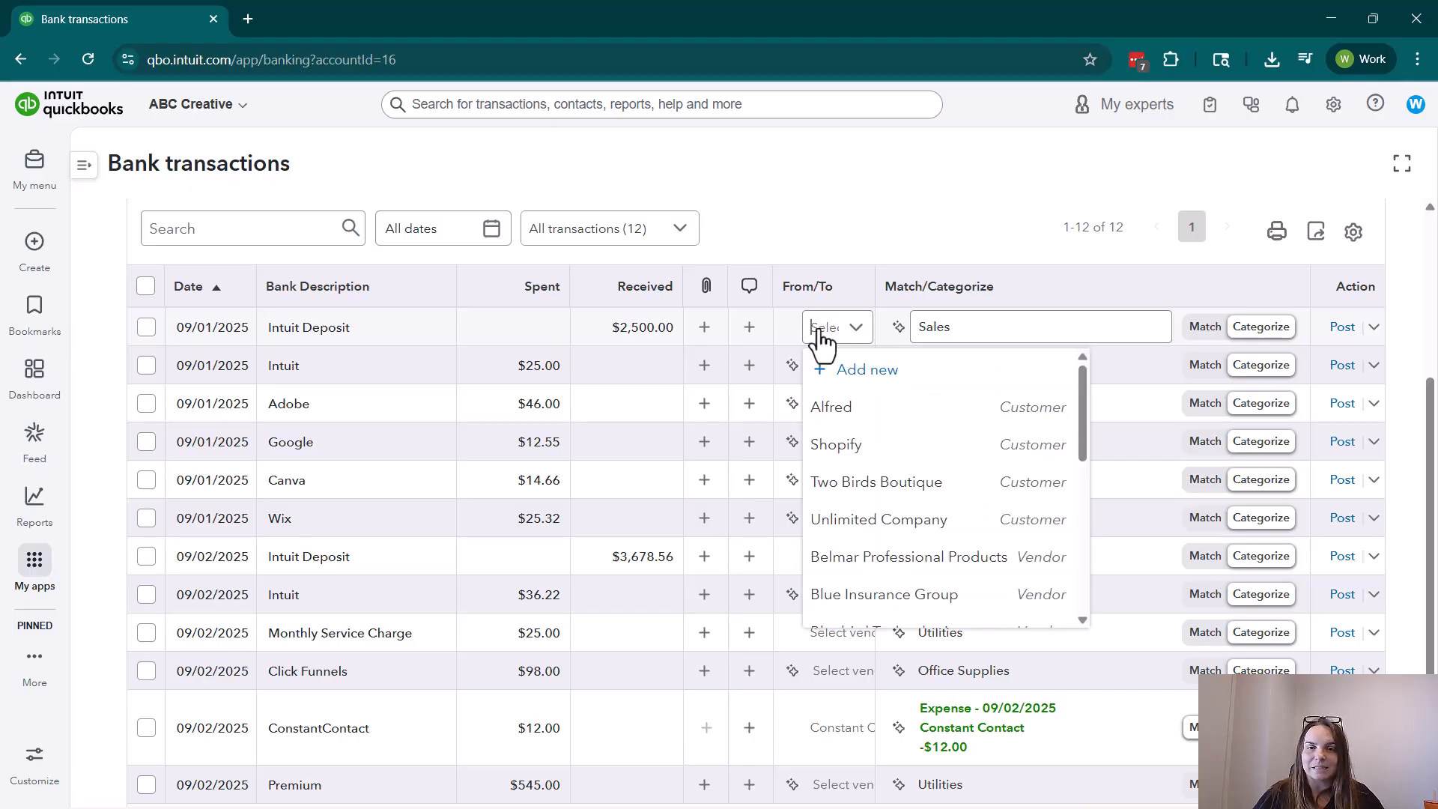
click(833, 414)
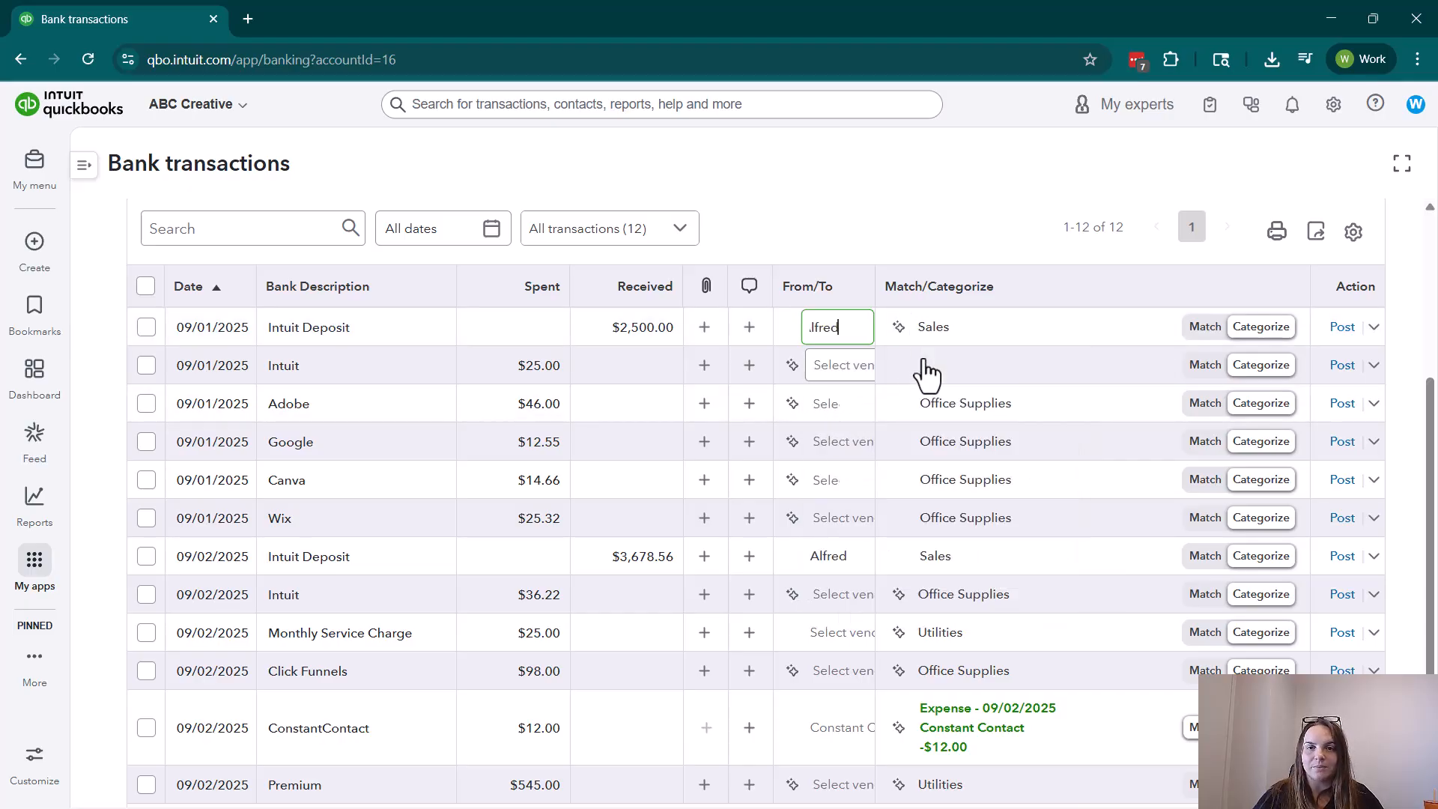
click(962, 329)
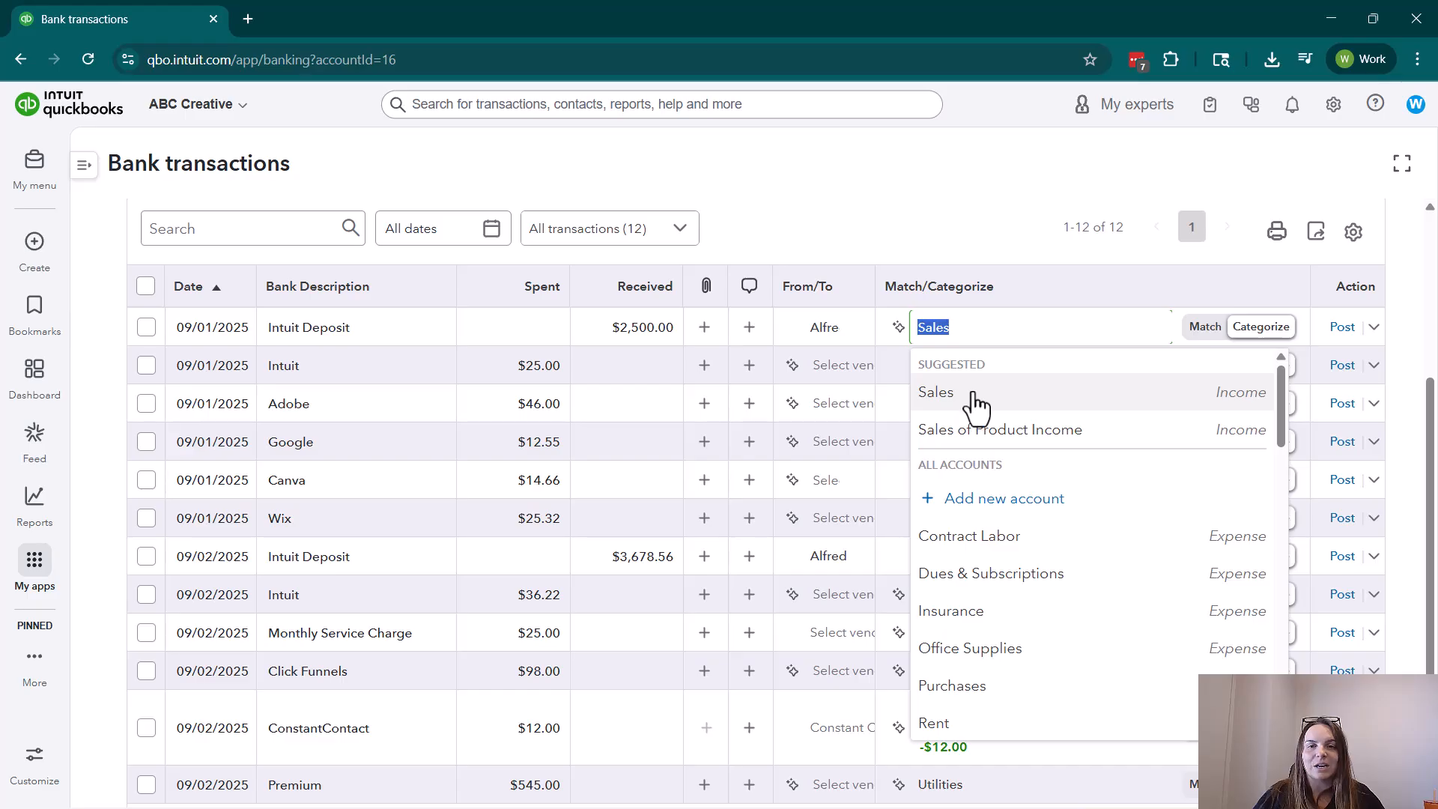
click(989, 431)
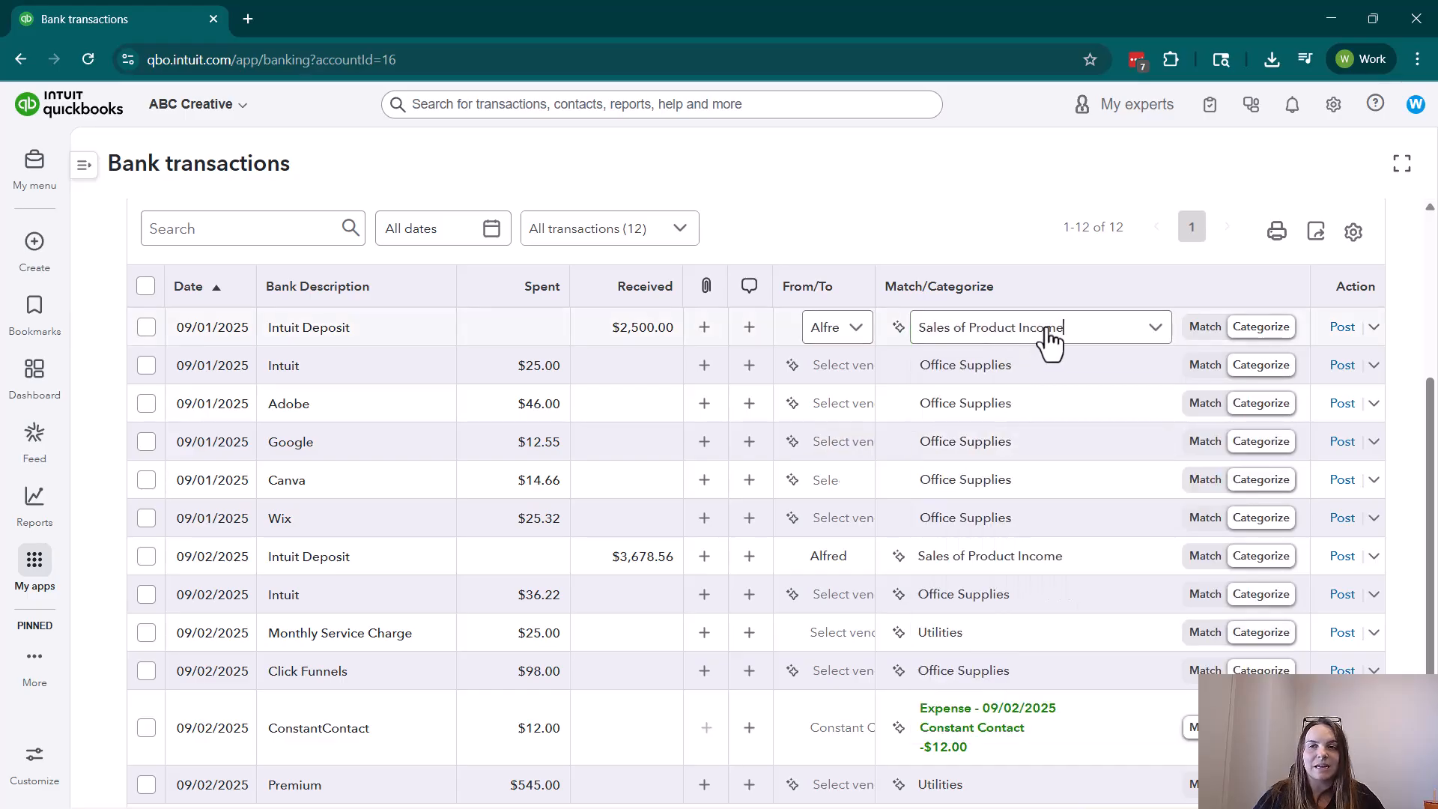
Post the $2,500.00 Intuit Deposit and dismiss the feature tip
click(1373, 327)
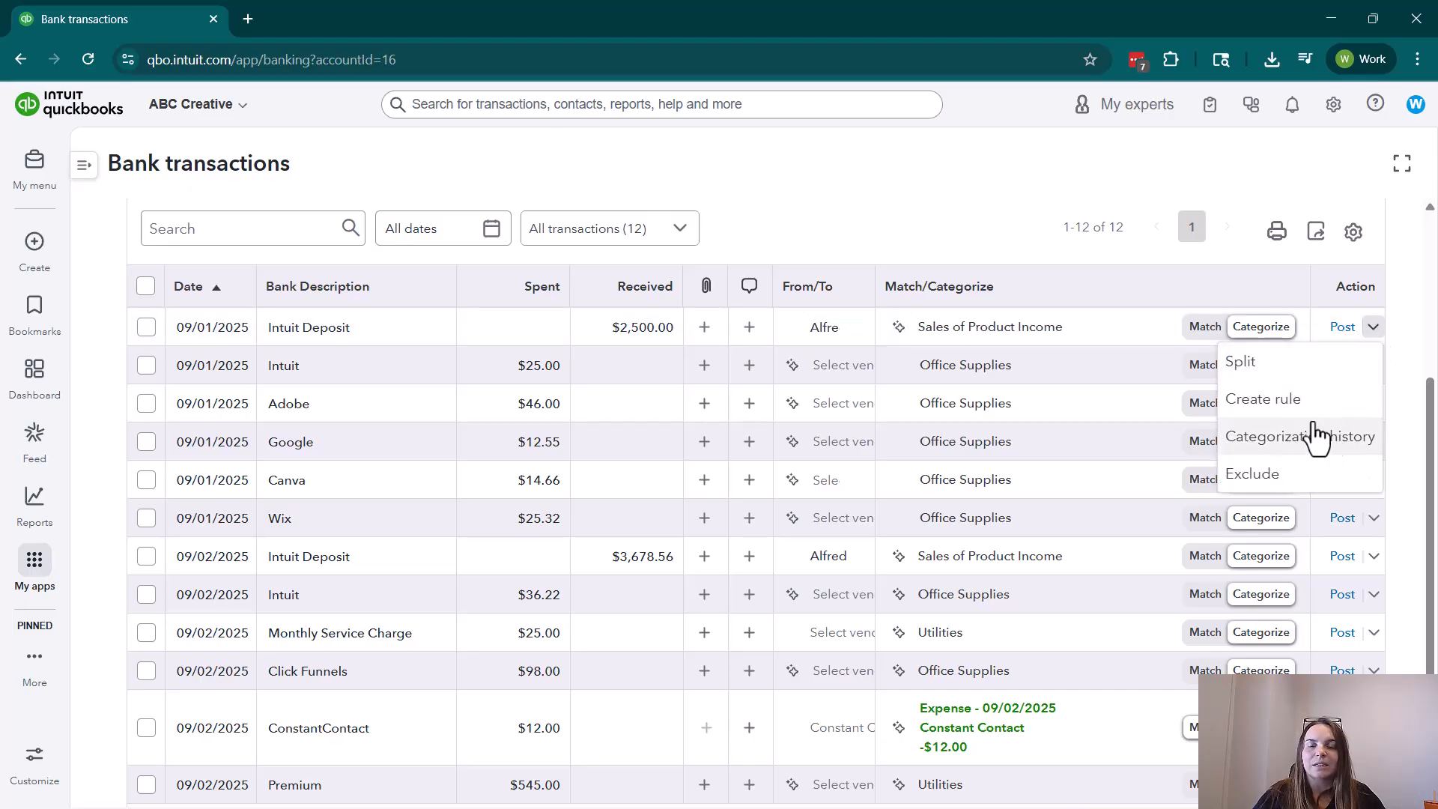
click(1339, 334)
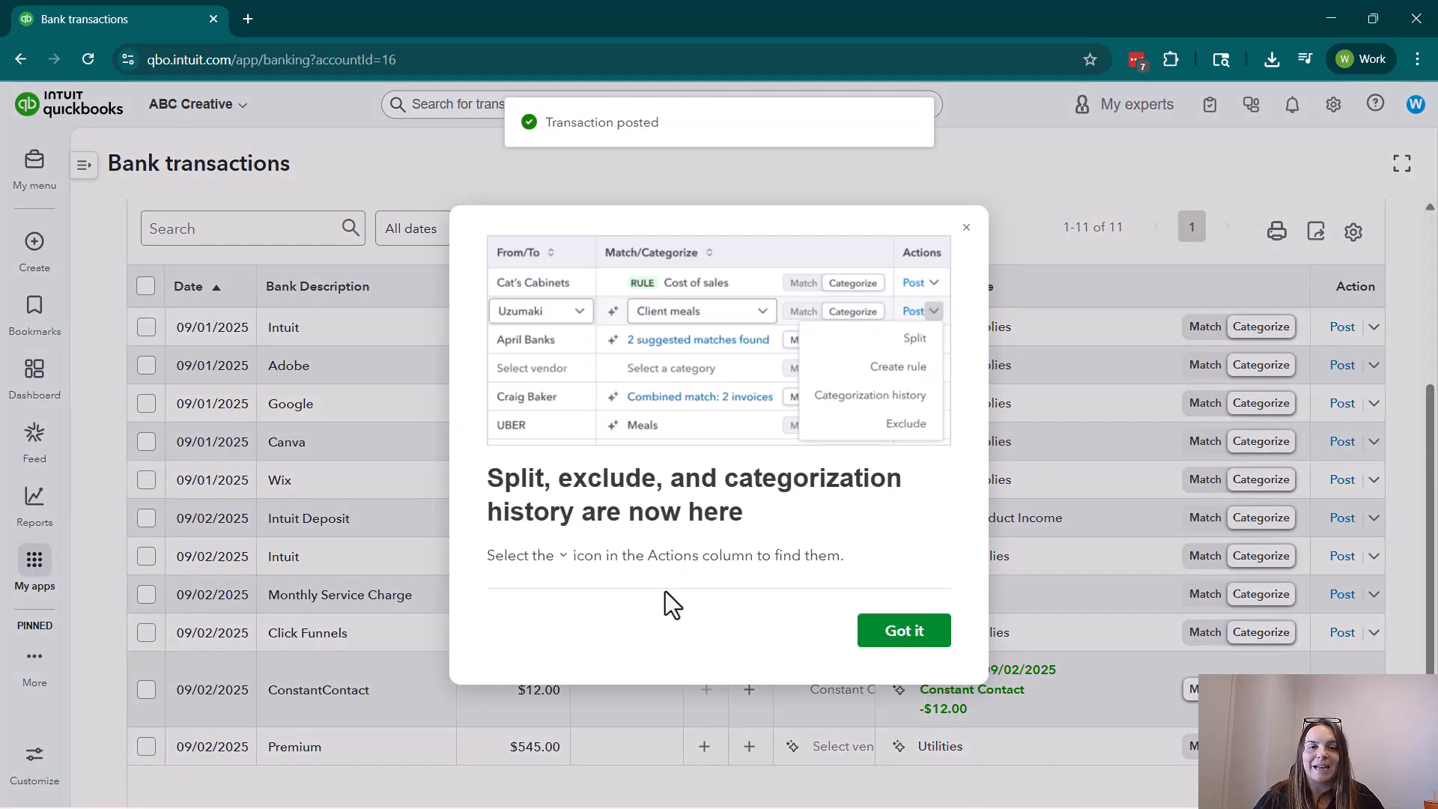
click(893, 634)
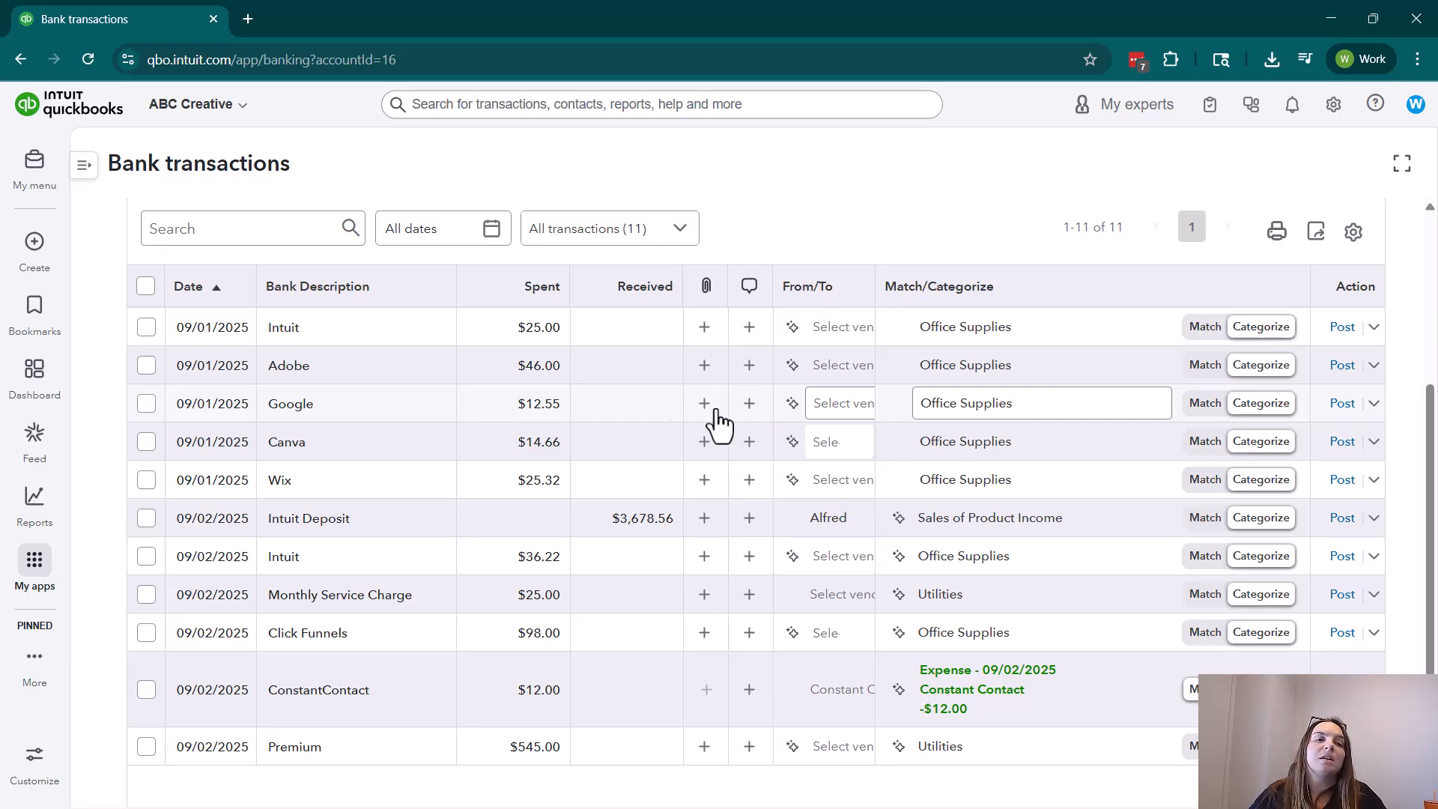
Review the full description and category suggestion of the 09/01/2025 Intuit expense
click(334, 335)
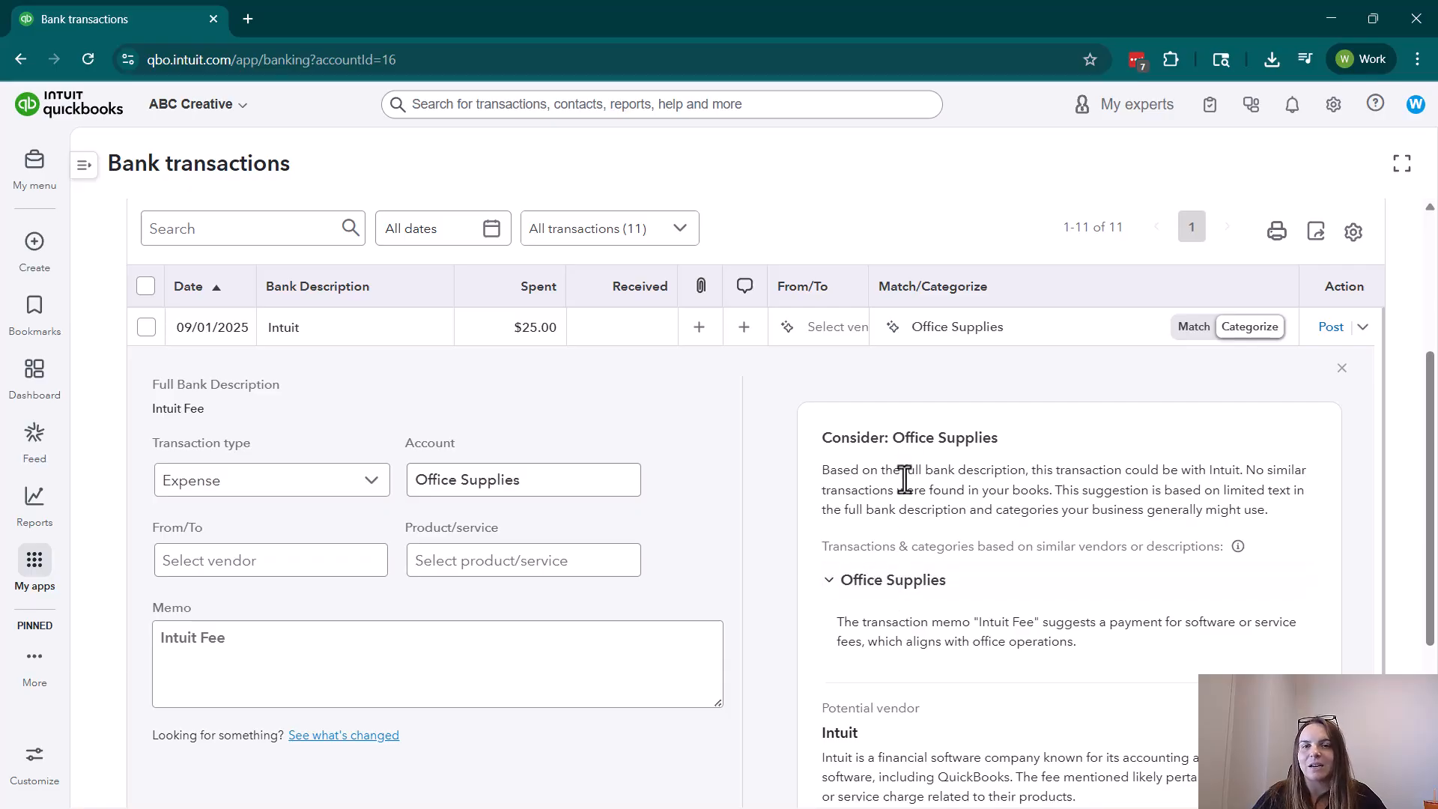
scroll(1317, 451, up, 1)
click(1342, 462)
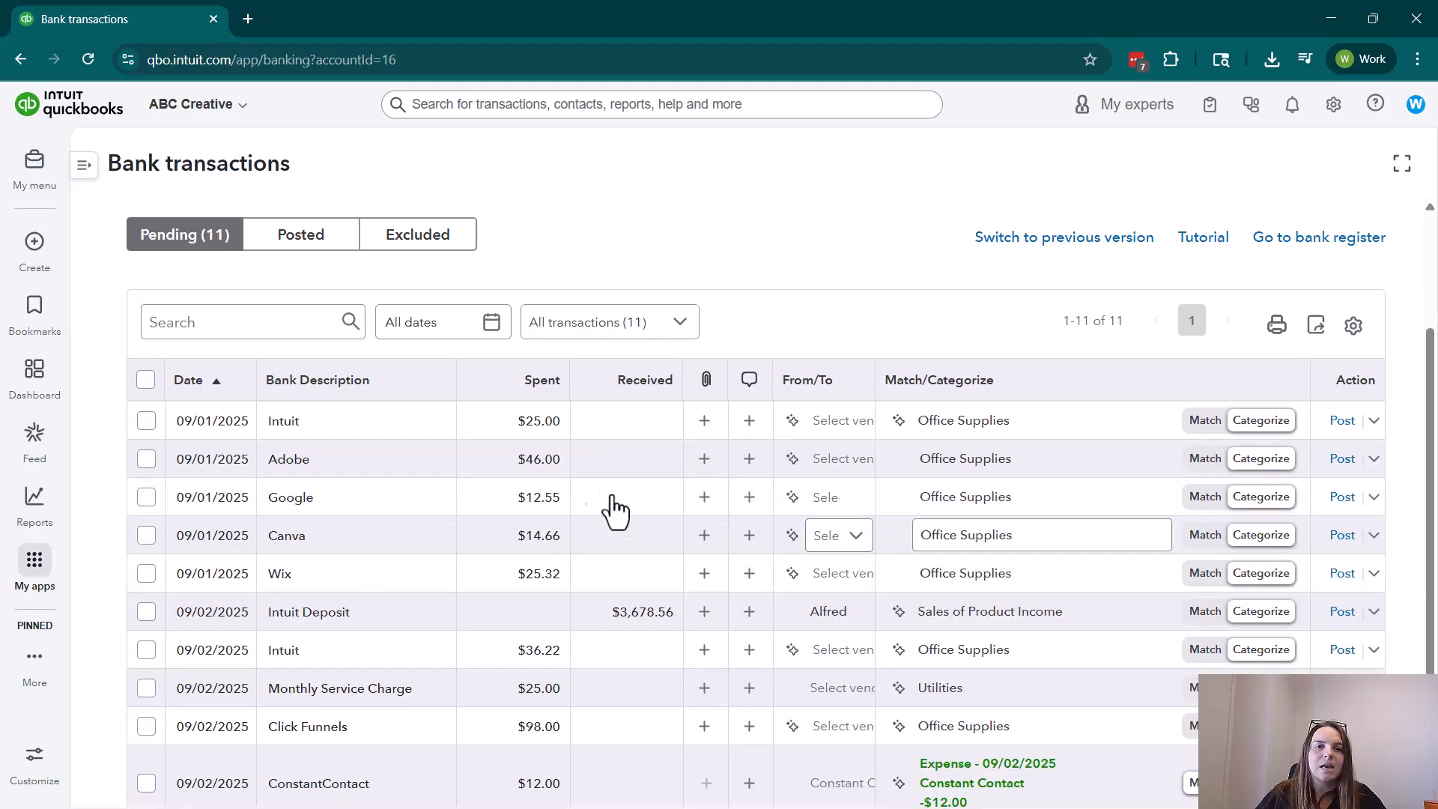
Add Intuit as a new vendor for the 09/01/2025 Intuit expense and save it
click(835, 429)
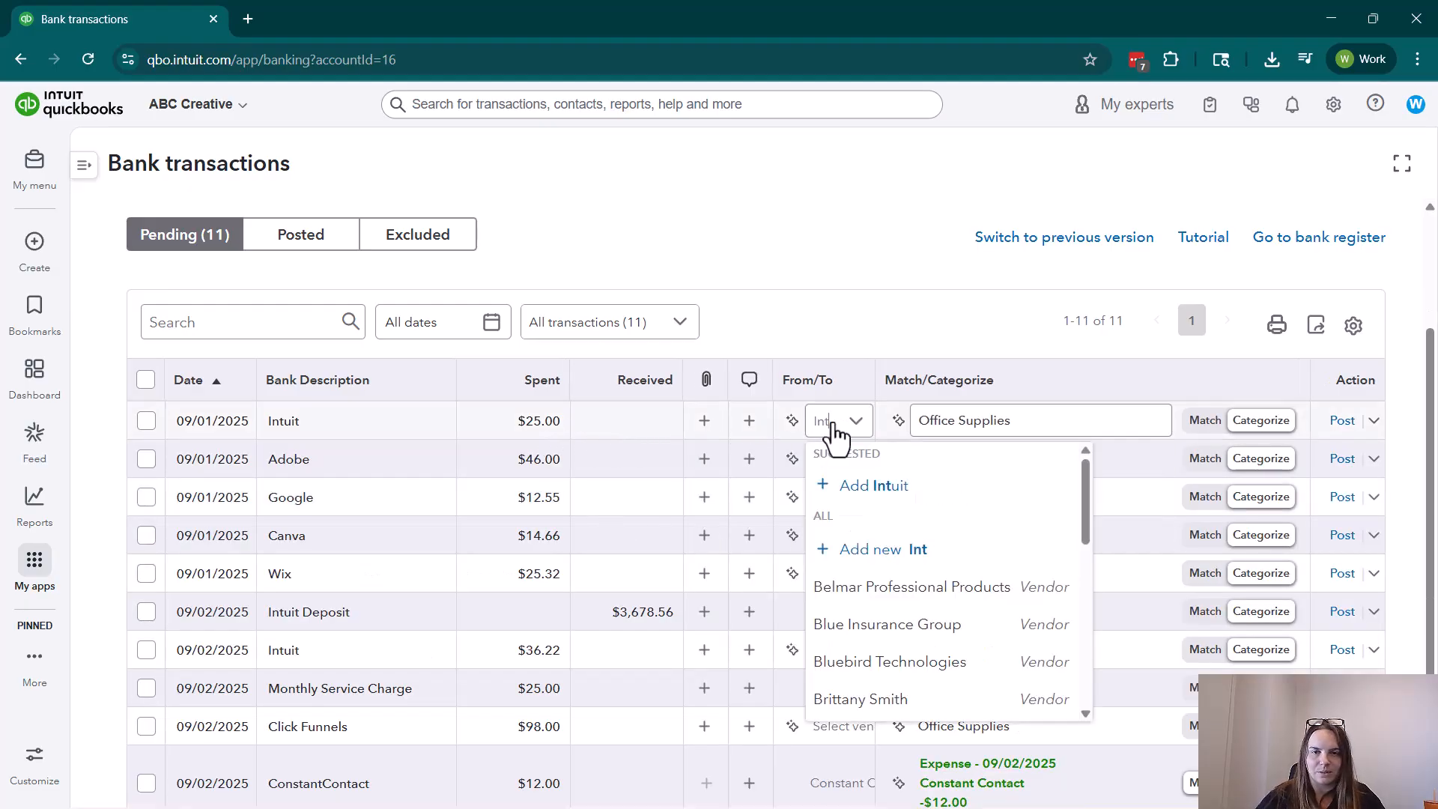
text(Int)
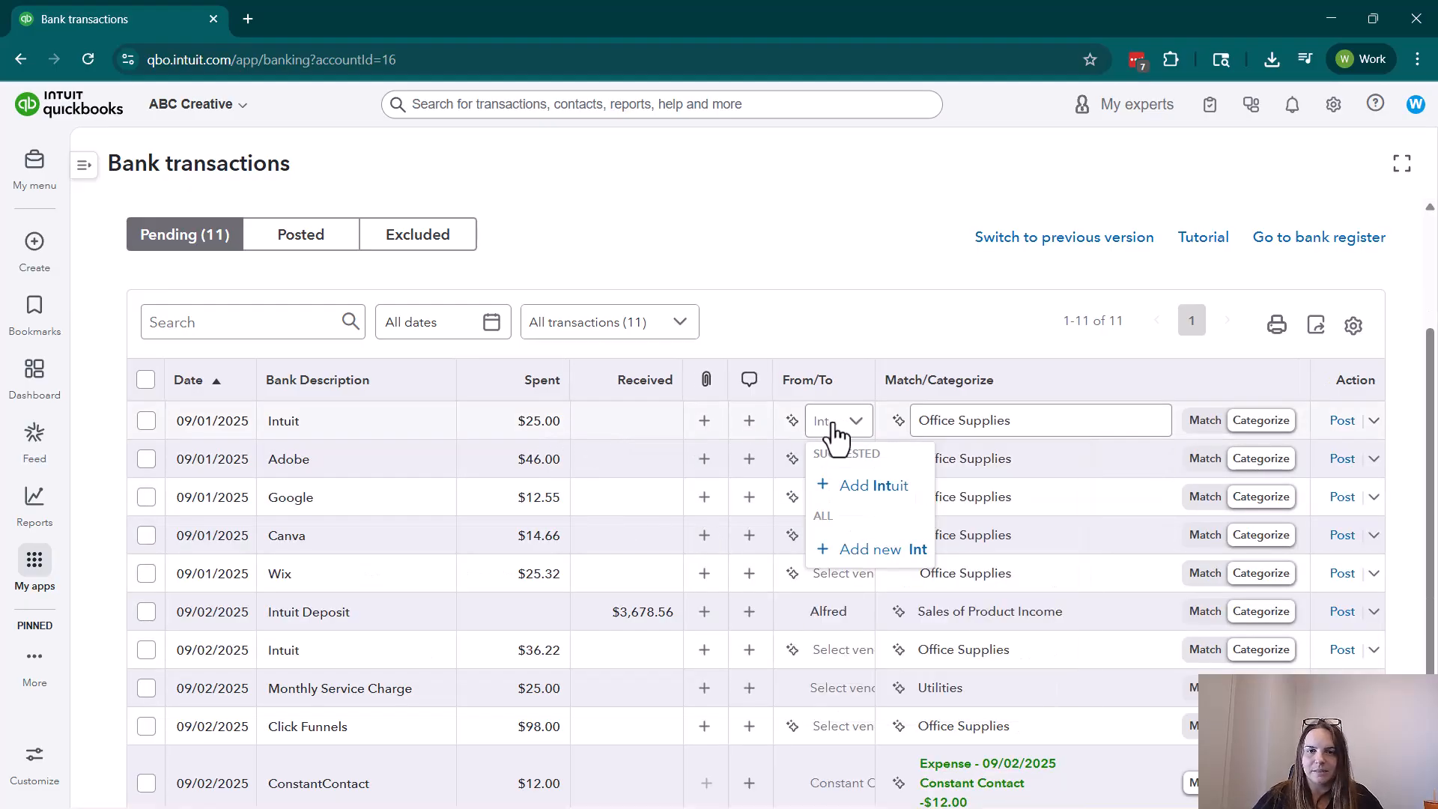
click(884, 490)
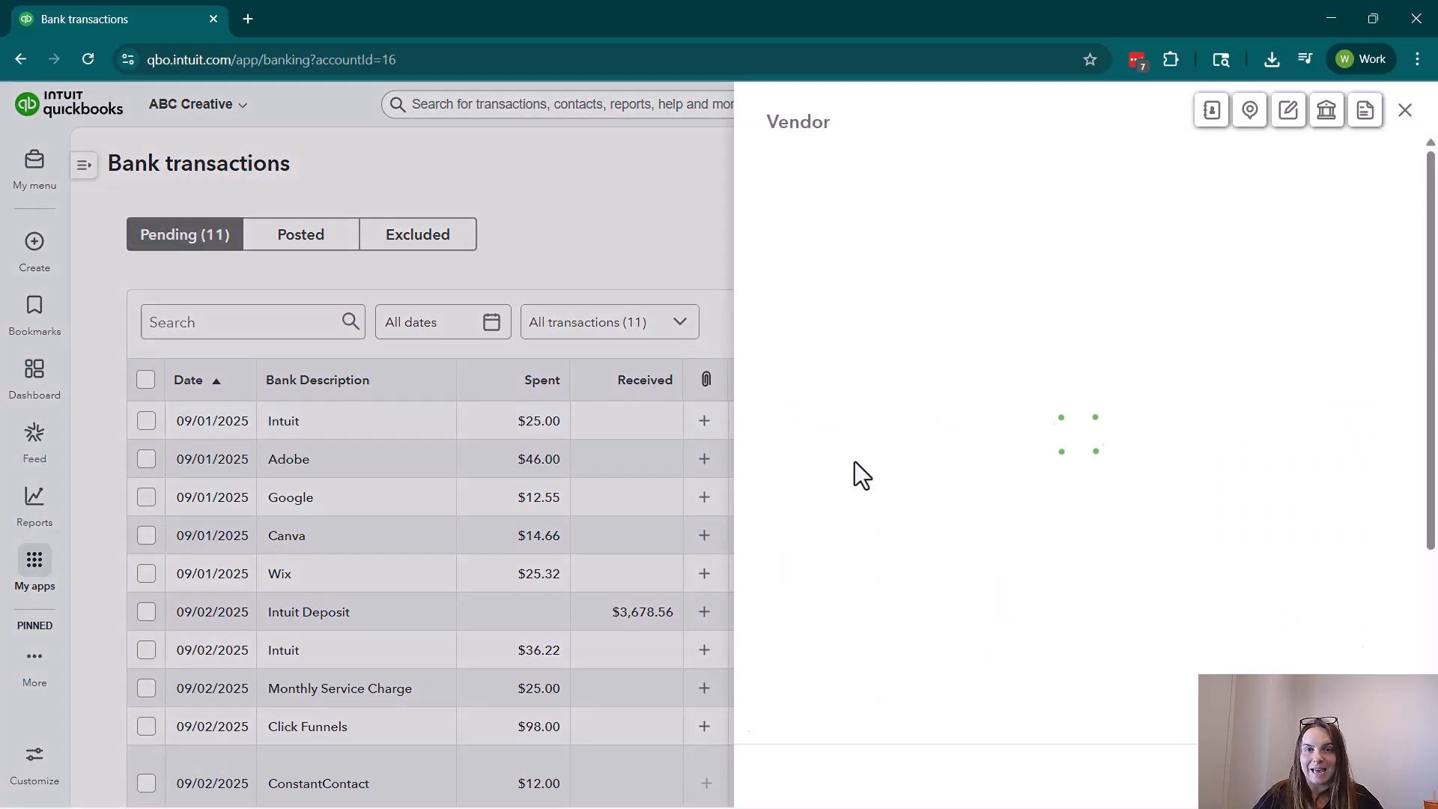
click(1369, 776)
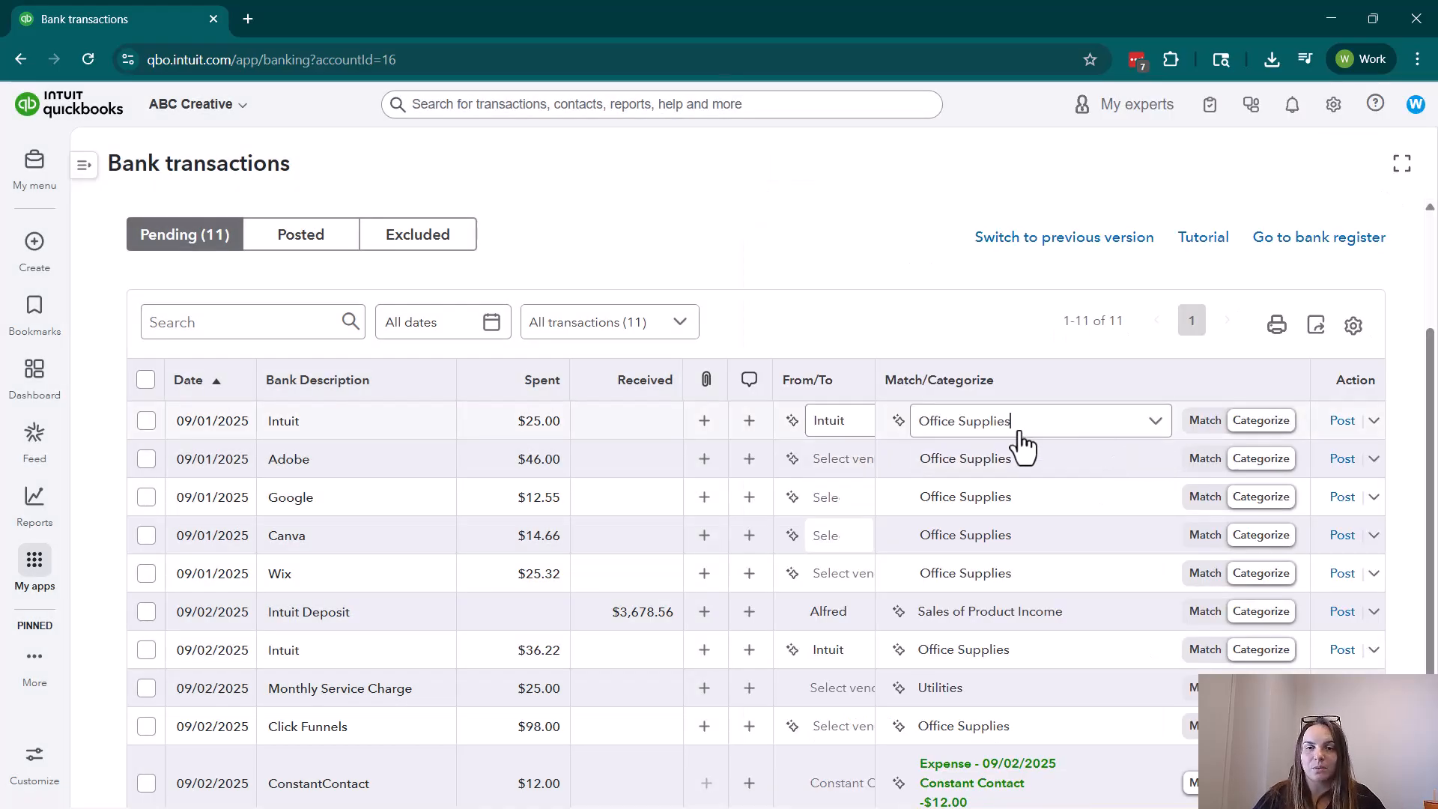
Start a new account named Payment Processing Fees as the category of the 09/01/2025 Intuit expense
click(1021, 435)
text(payment)
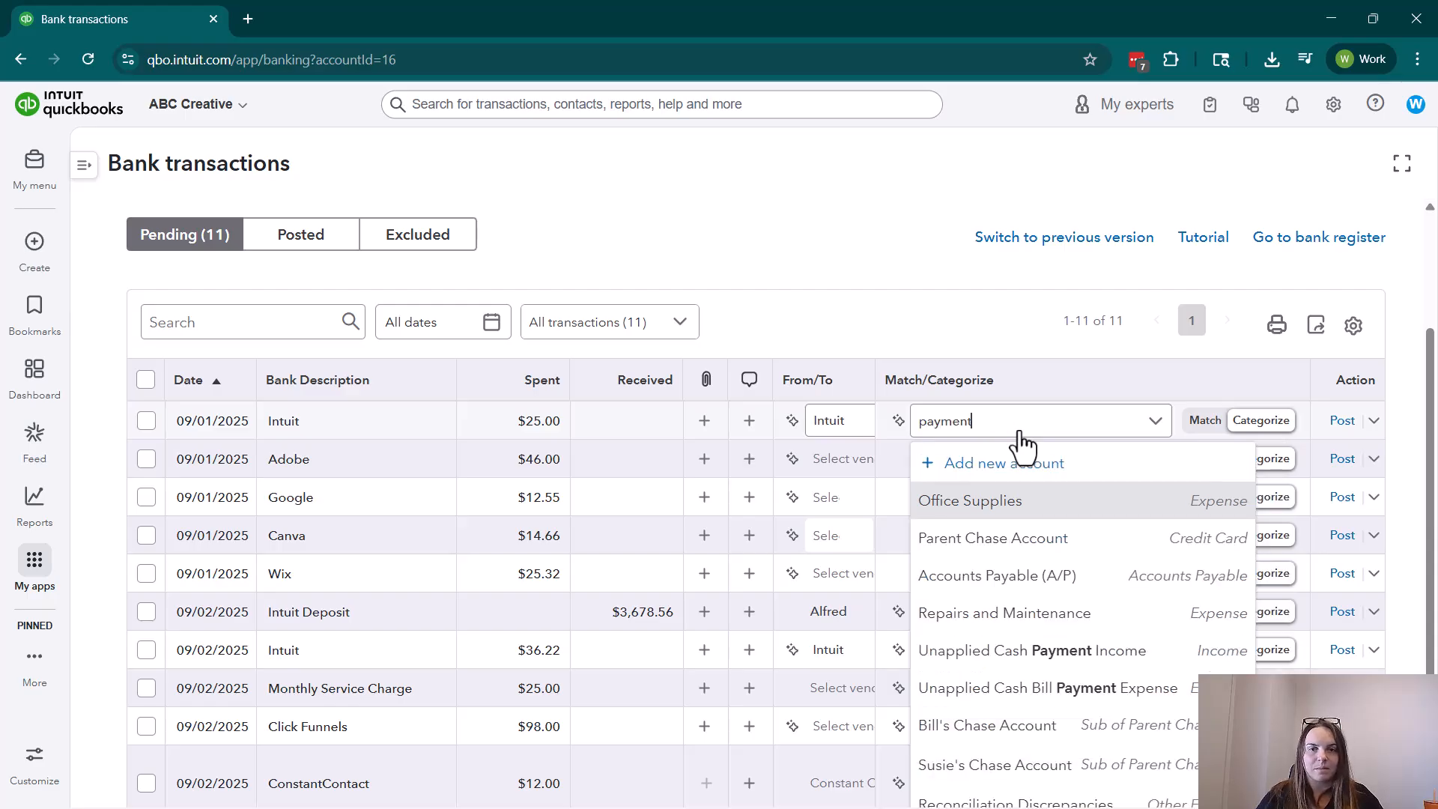
key(BackSpace)
key(BackSpace)
key(BackSpace)
key(BackSpace)
key(BackSpace)
key(BackSpace)
key(BackSpace)
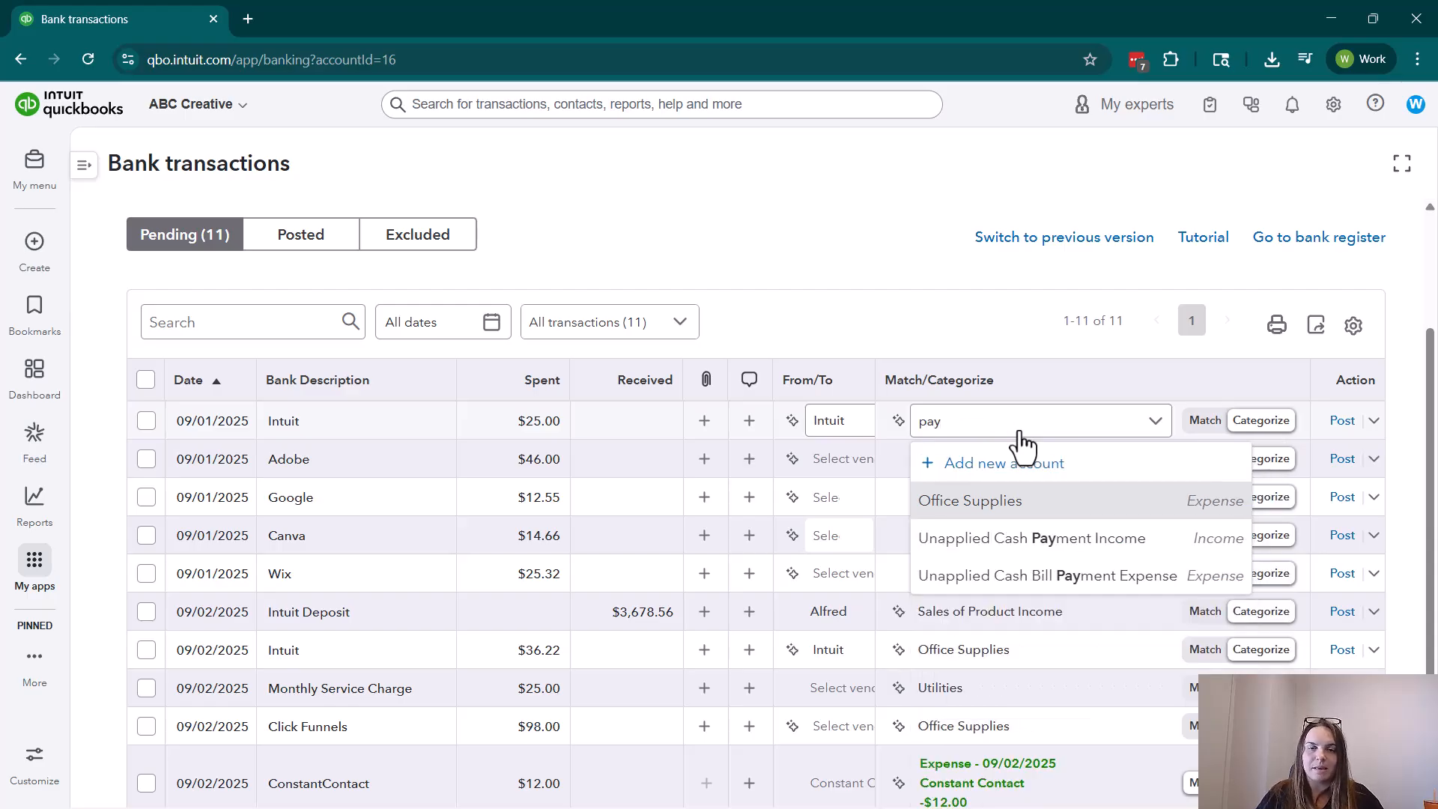
text(Payment Processing)
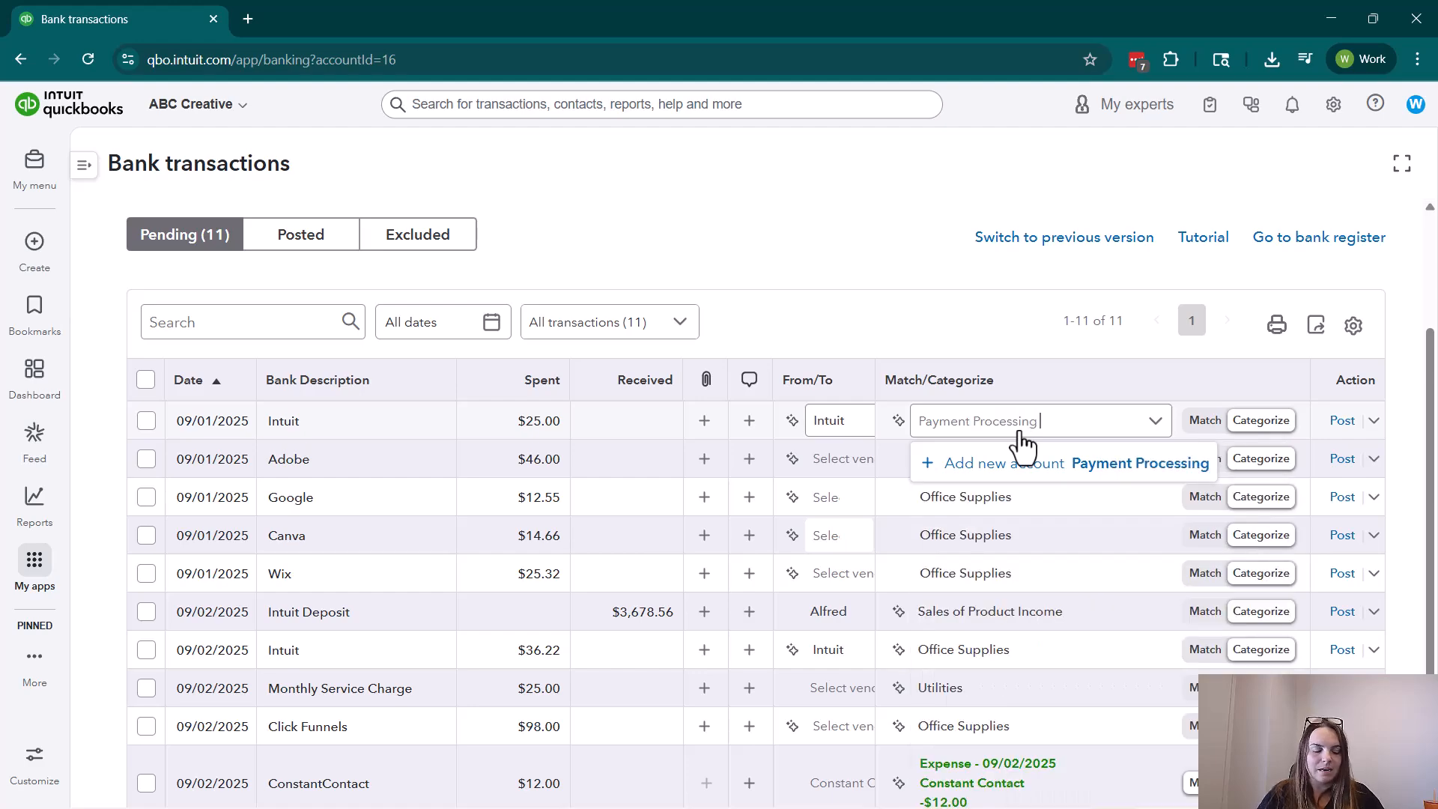
text( Fees)
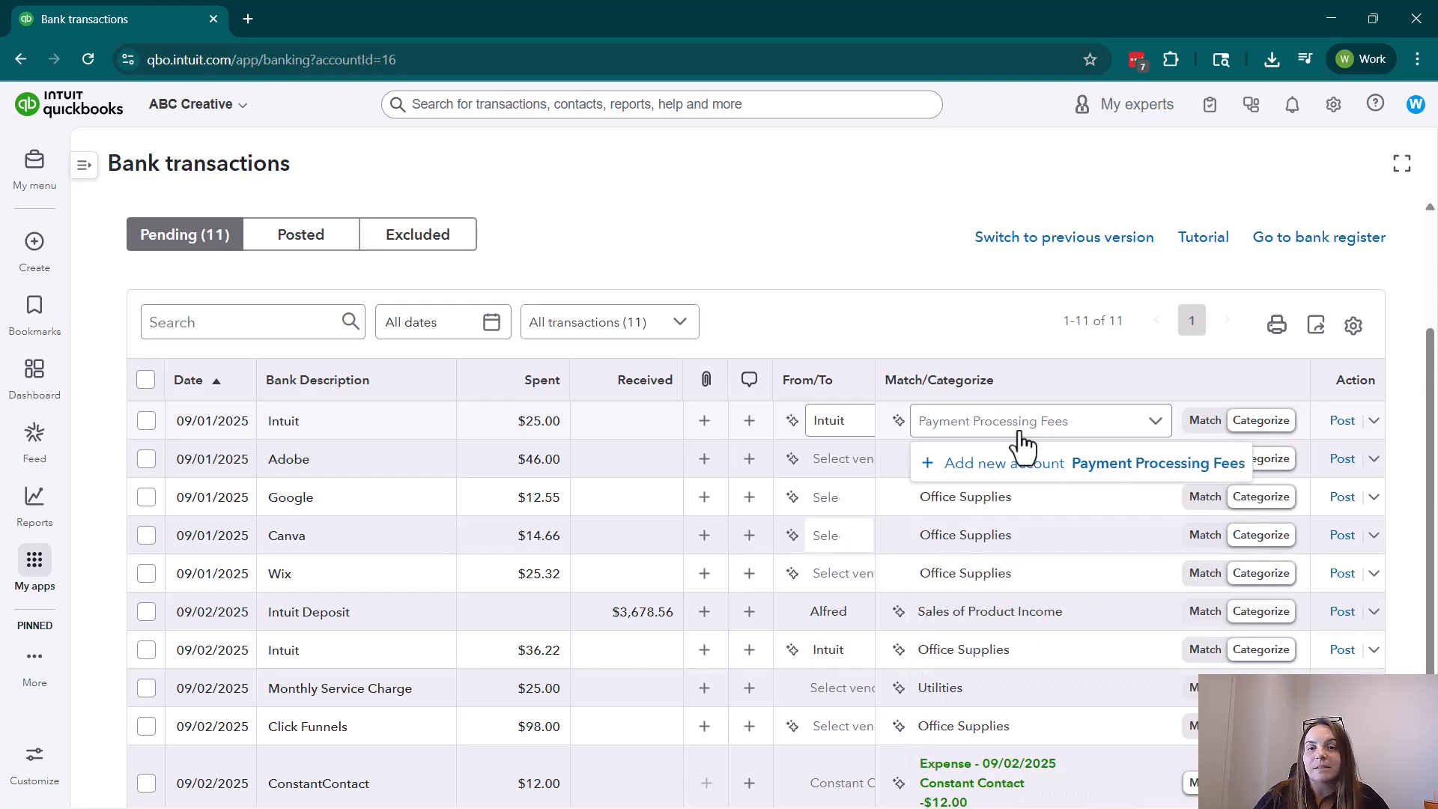
click(1024, 466)
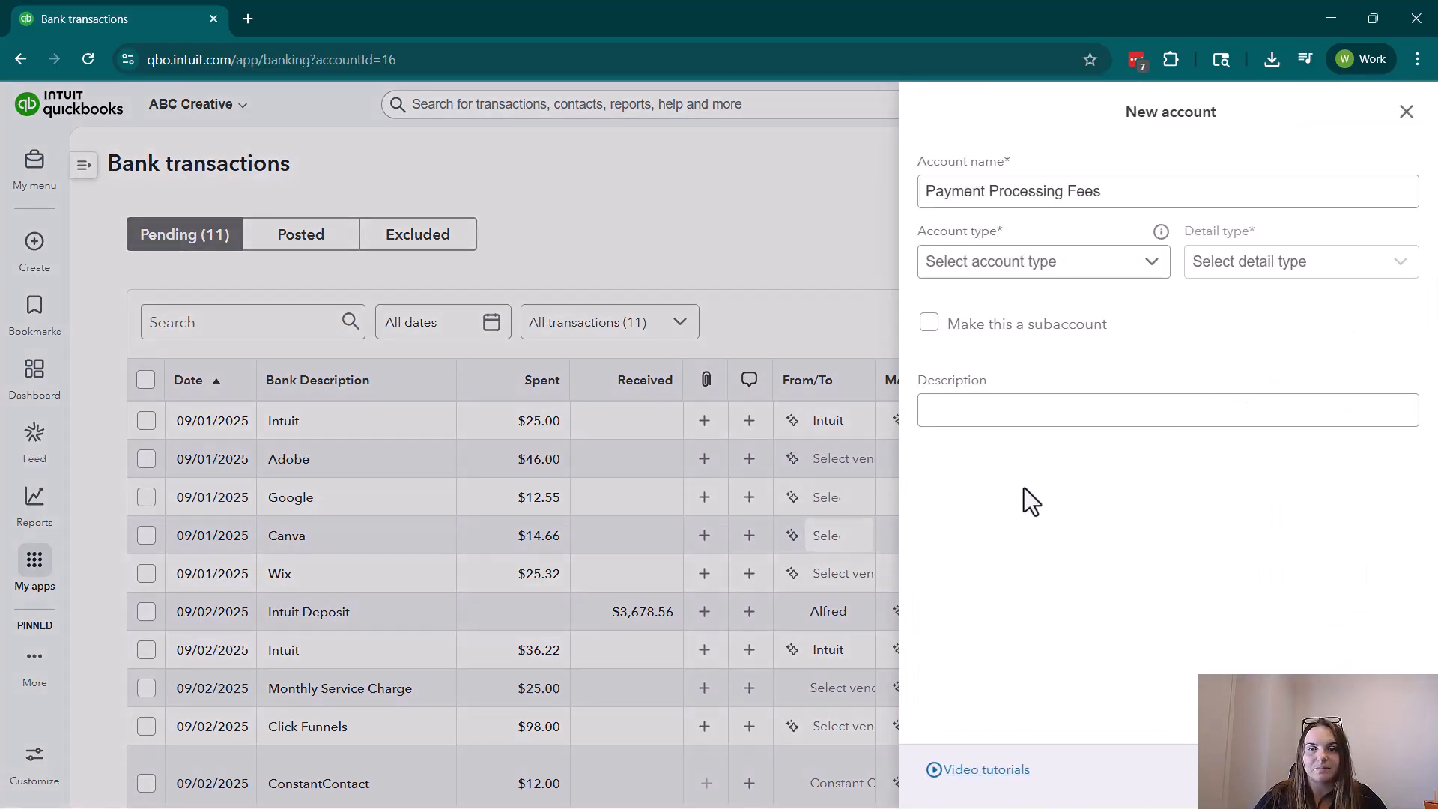
Set the new account's type to Expenses and its detail type to Bank Charges, and save the account
click(1091, 266)
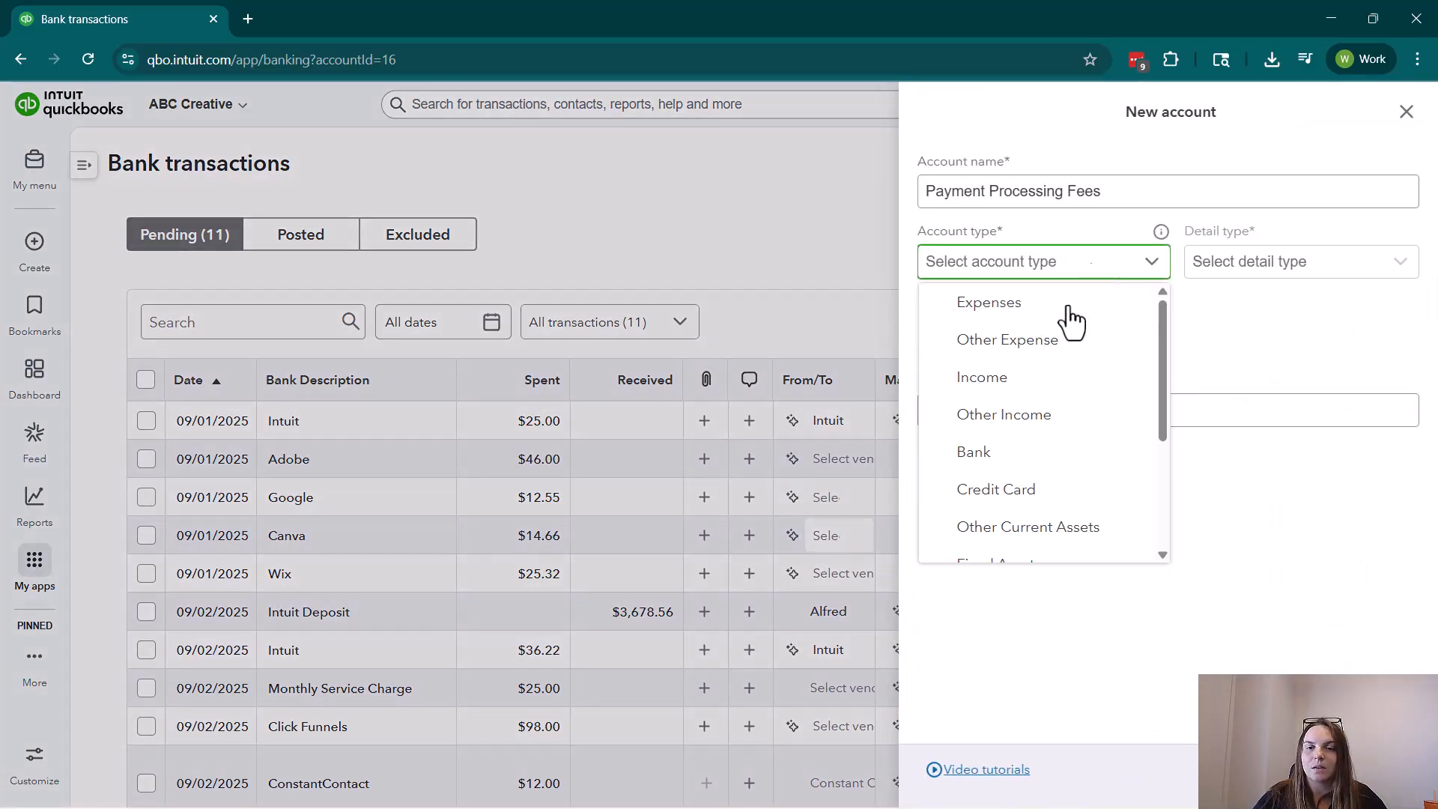
click(1037, 311)
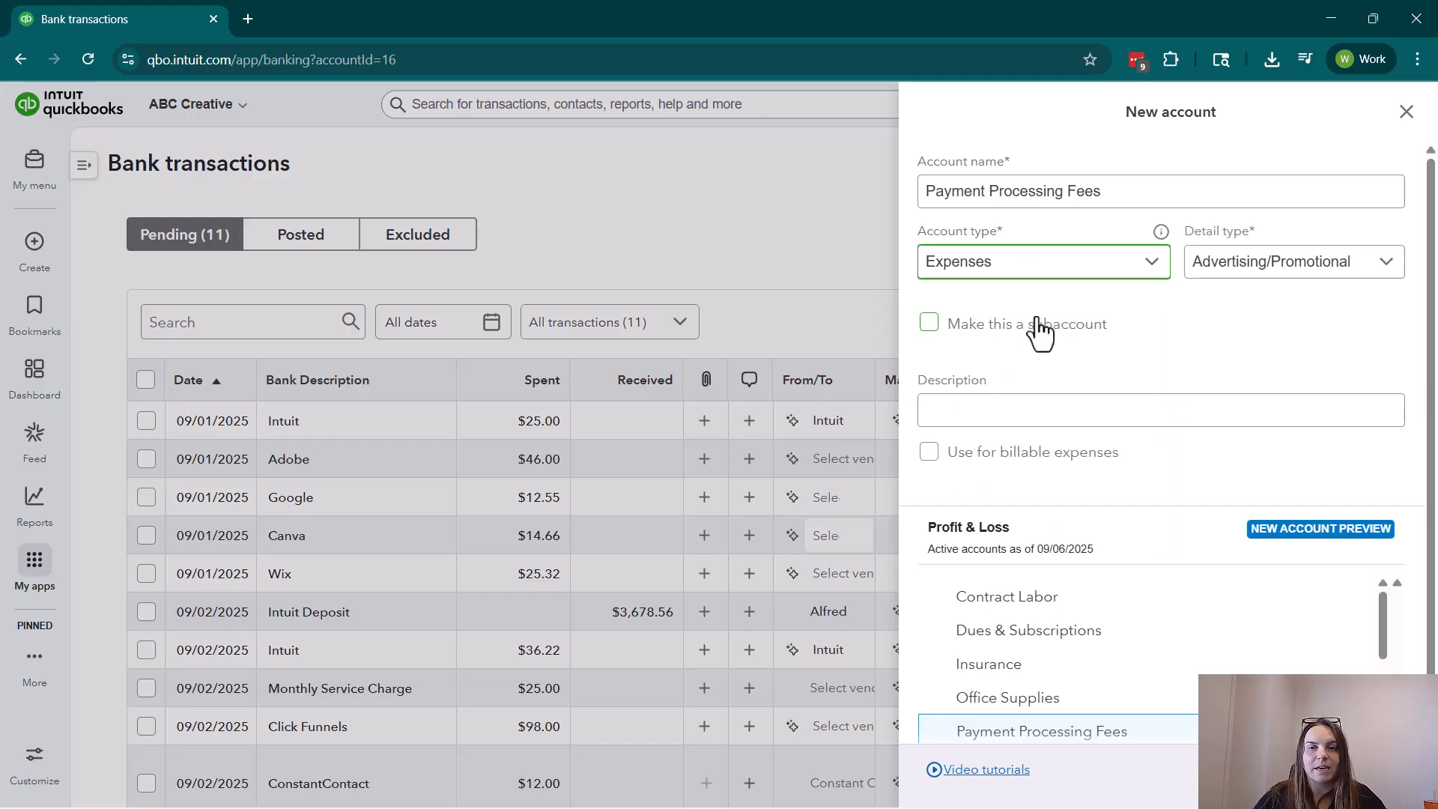
click(1249, 266)
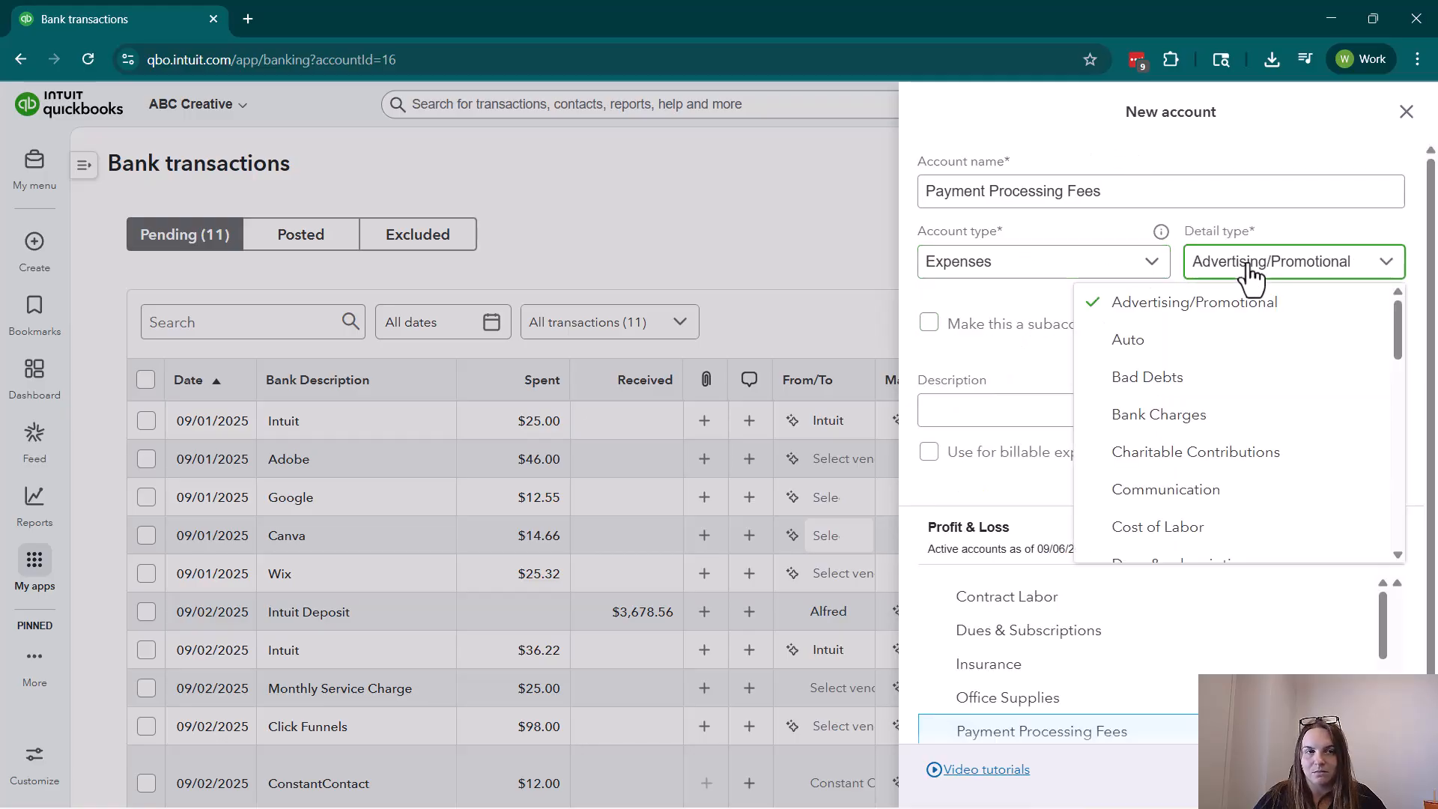
click(1266, 417)
click(1372, 770)
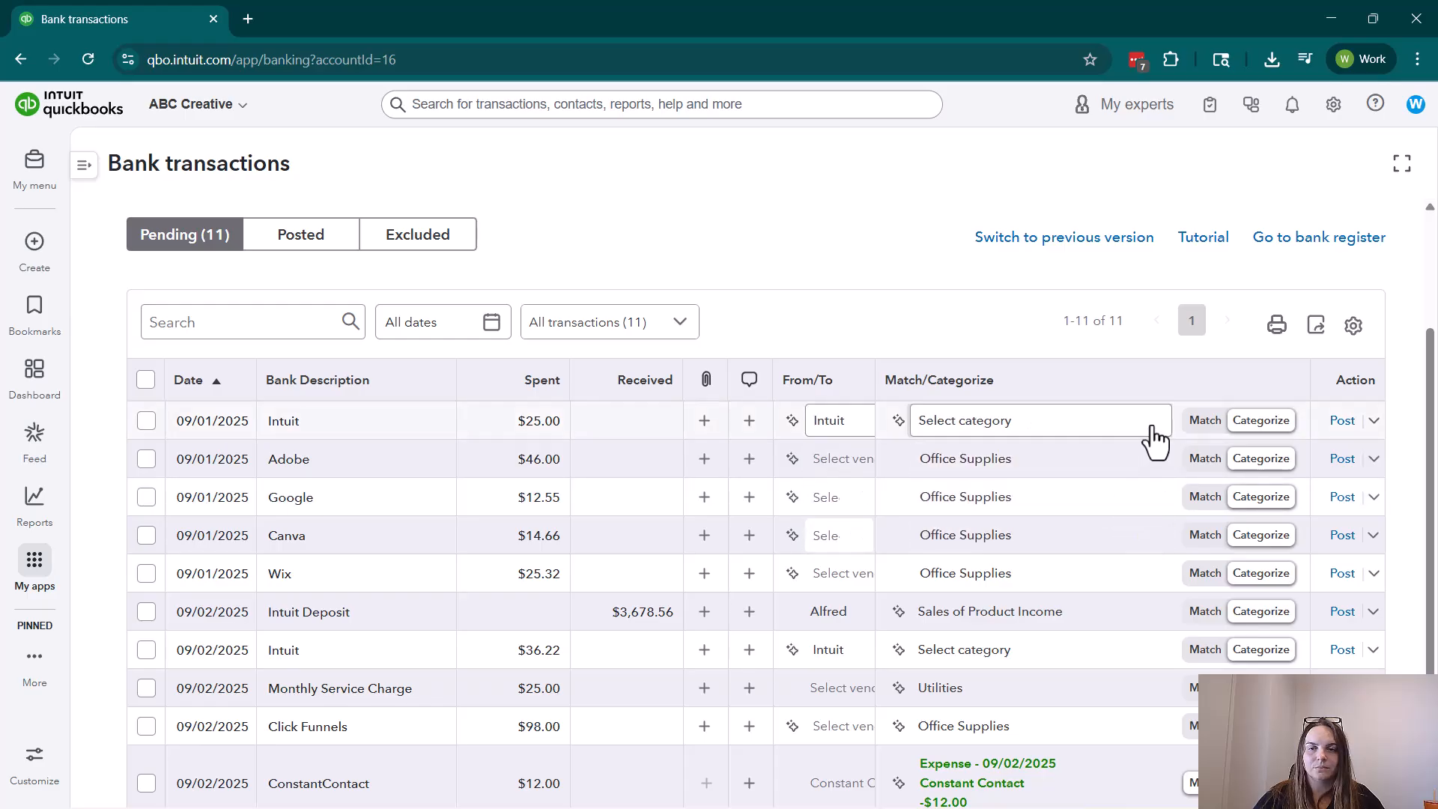
Post the 09/01/2025 Intuit expense to the Payment Processing Fees account with Intuit as vendor
click(397, 439)
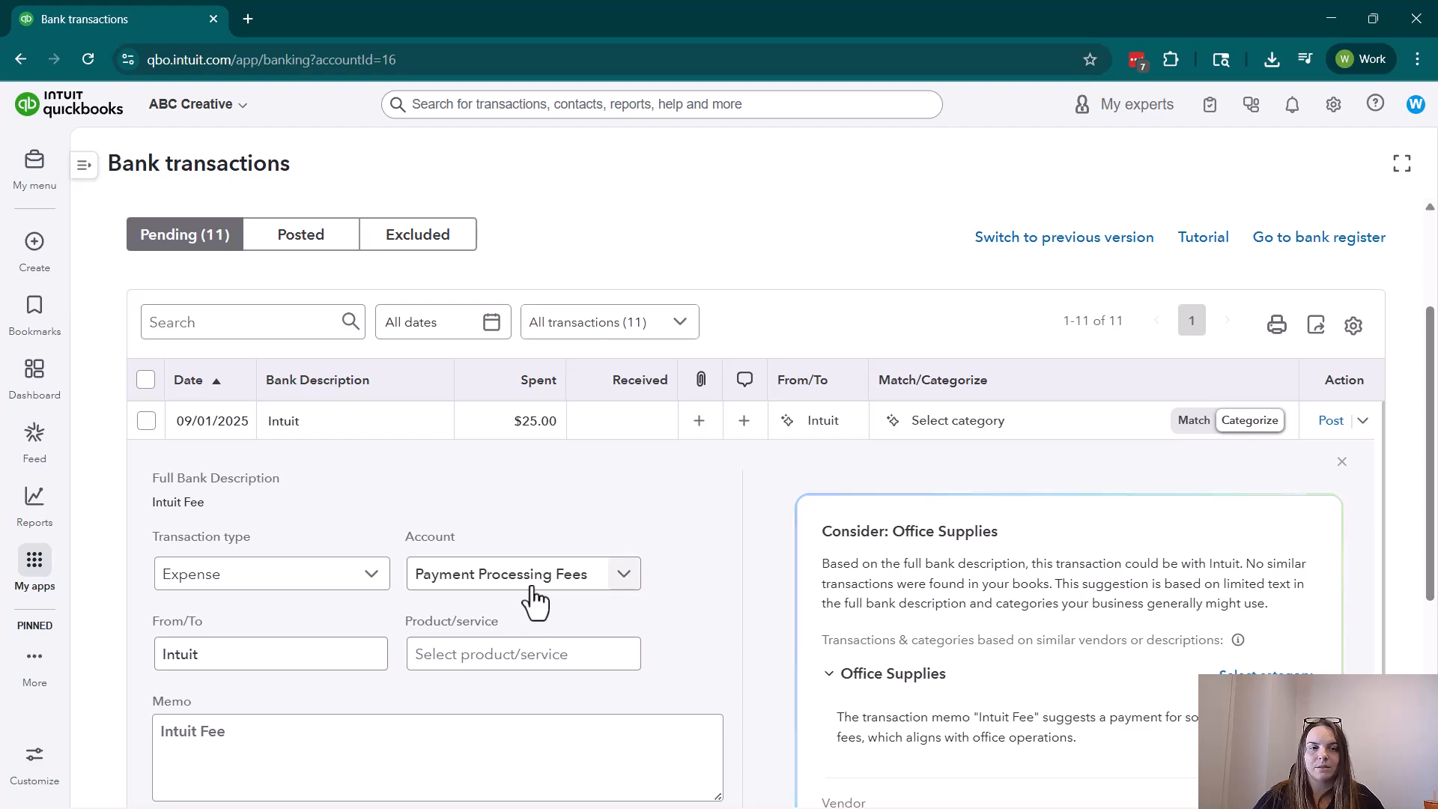
scroll(513, 597, down, 2)
scroll(505, 497, down, 3)
click(212, 666)
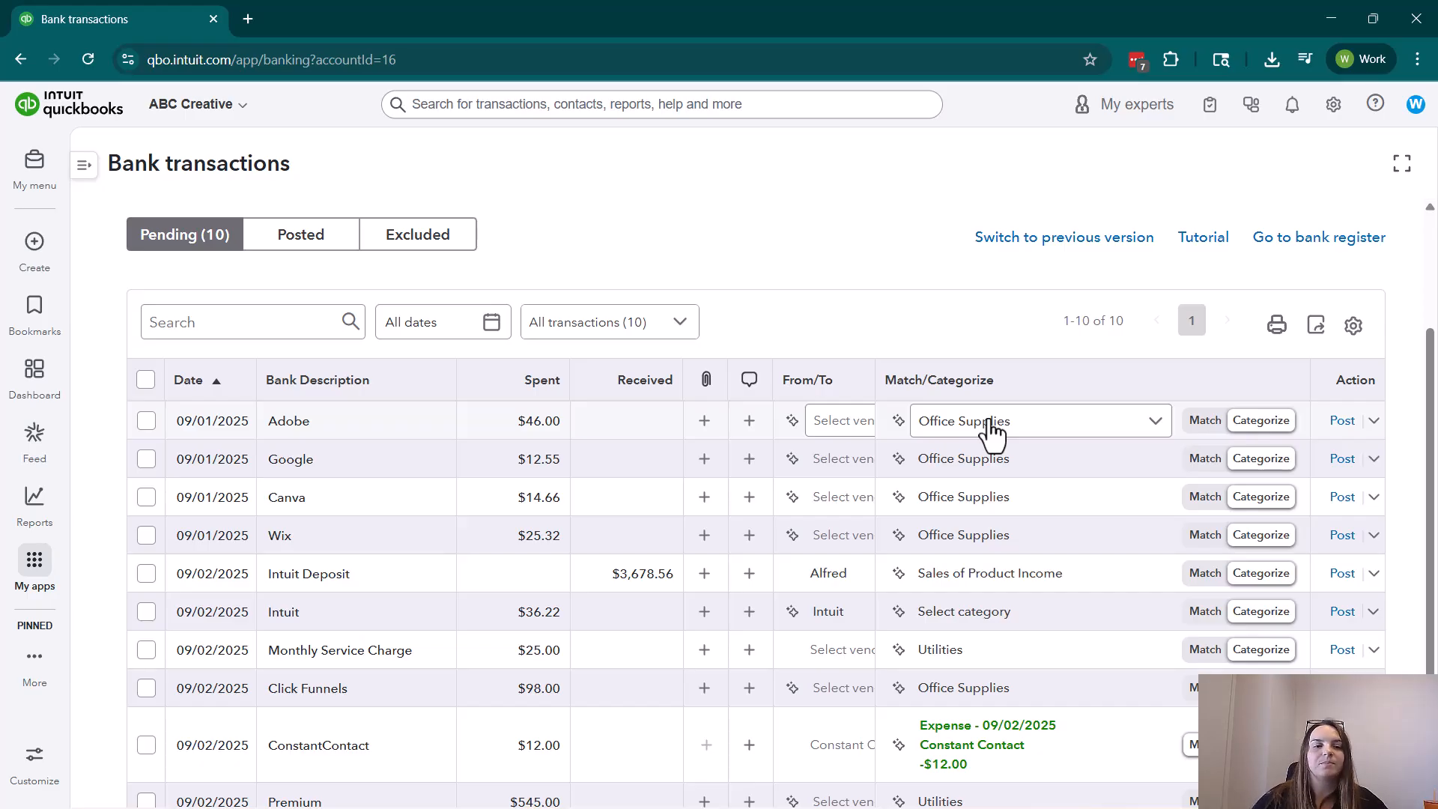
Match the $12.00 ConstantContact transaction to the suggested 09/02/2025 Constant Contact expense
scroll(898, 667, down, 2)
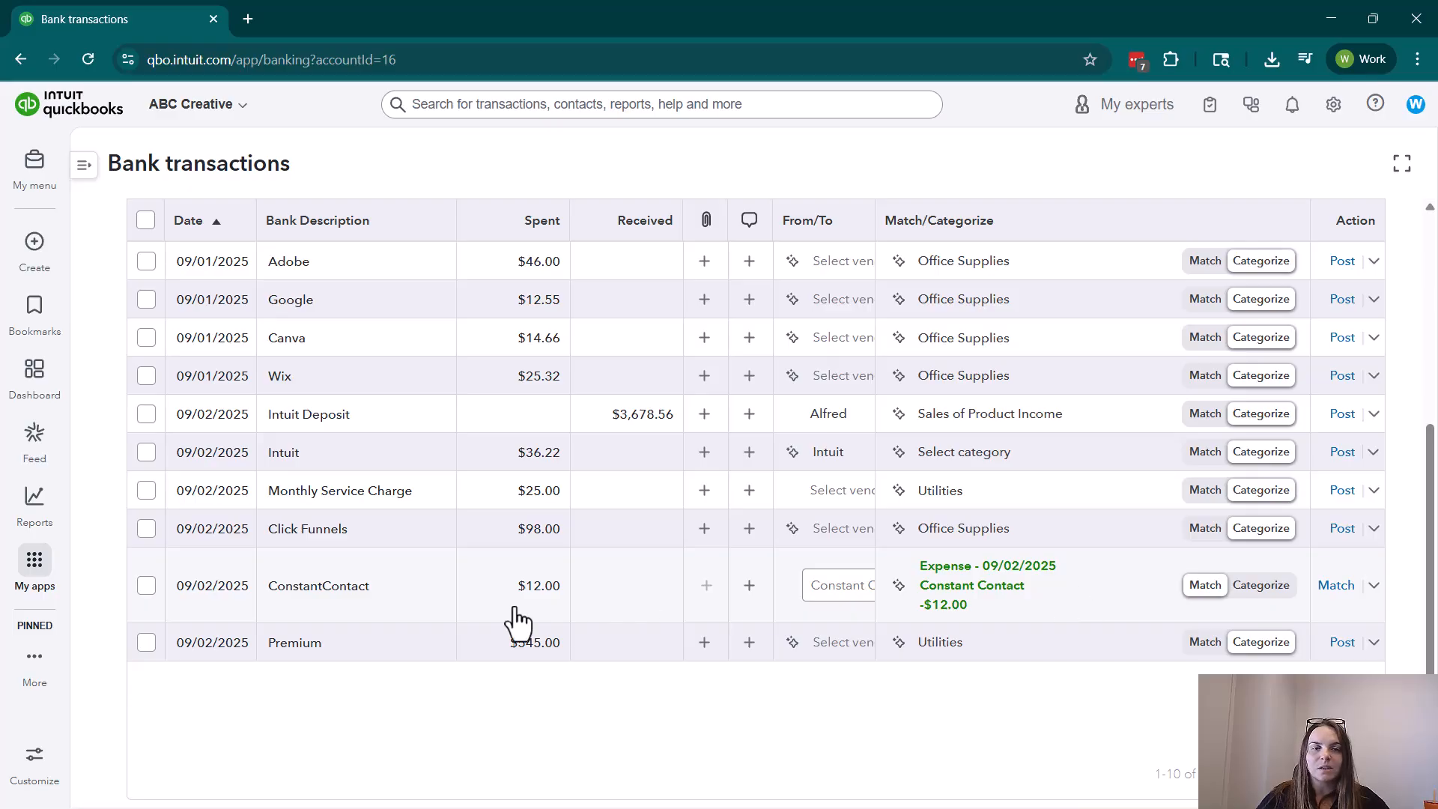
click(432, 617)
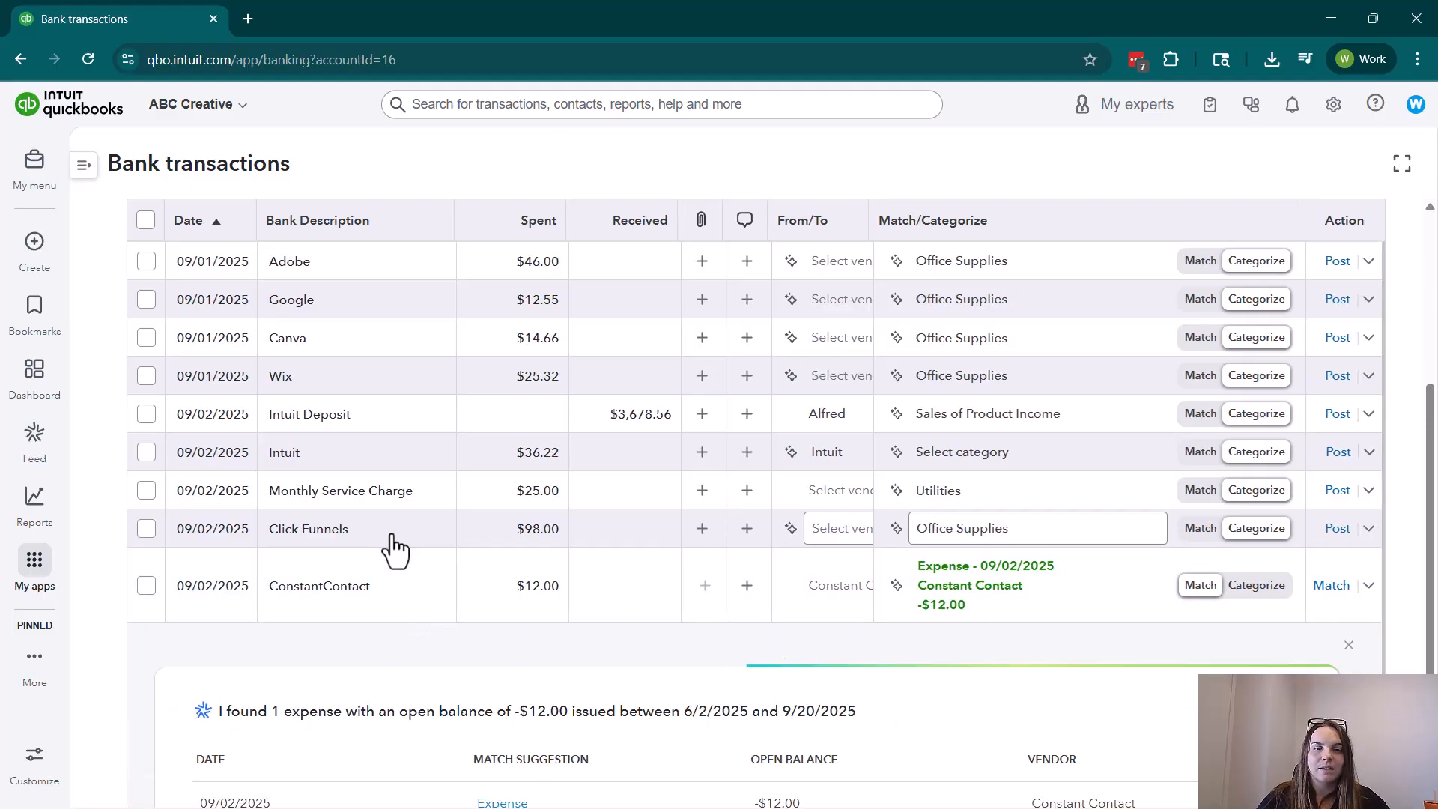
scroll(396, 543, down, 2)
scroll(445, 502, down, 3)
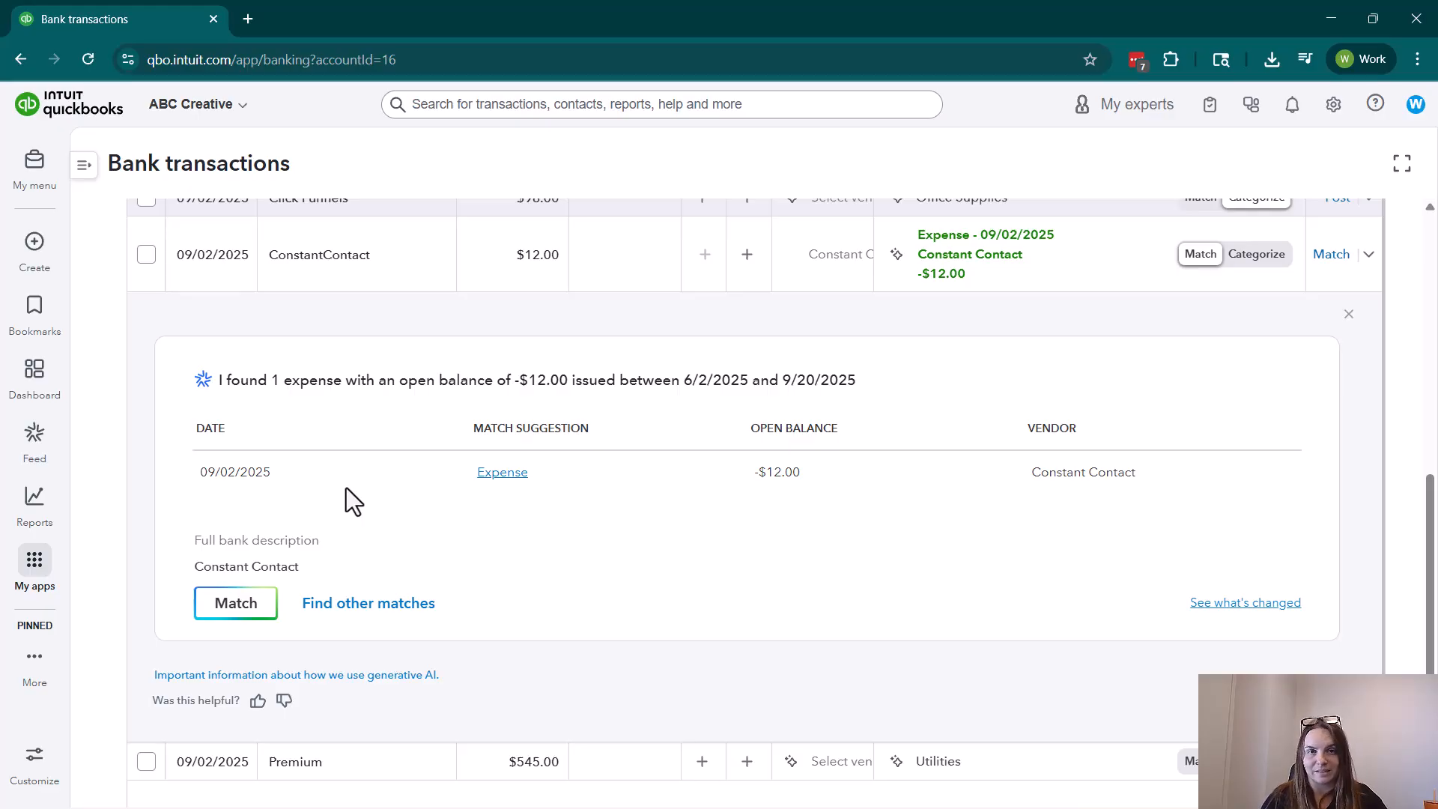
click(232, 612)
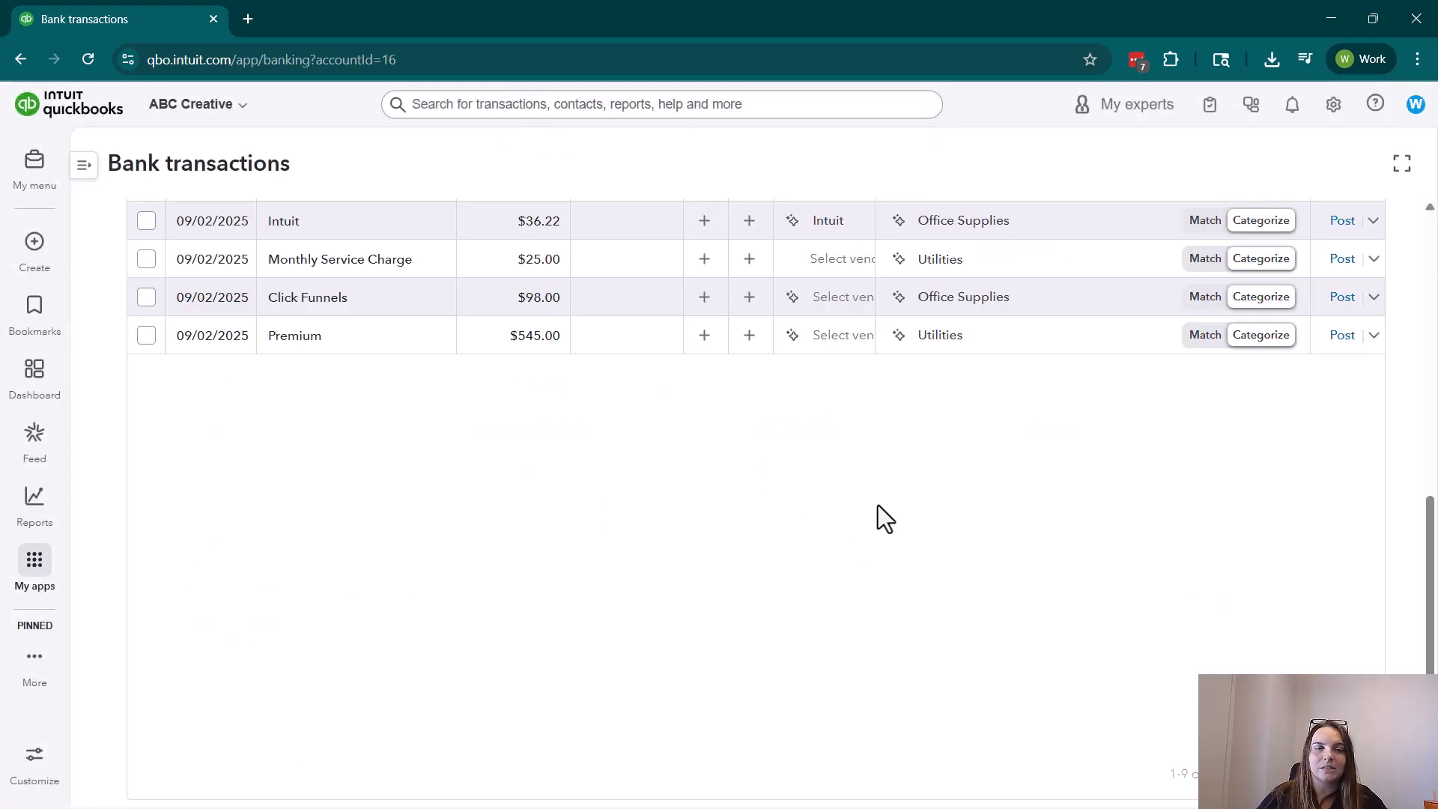
Review the details of the 09/02/2025 Premium expense and open it for splitting
scroll(879, 524, up, 6)
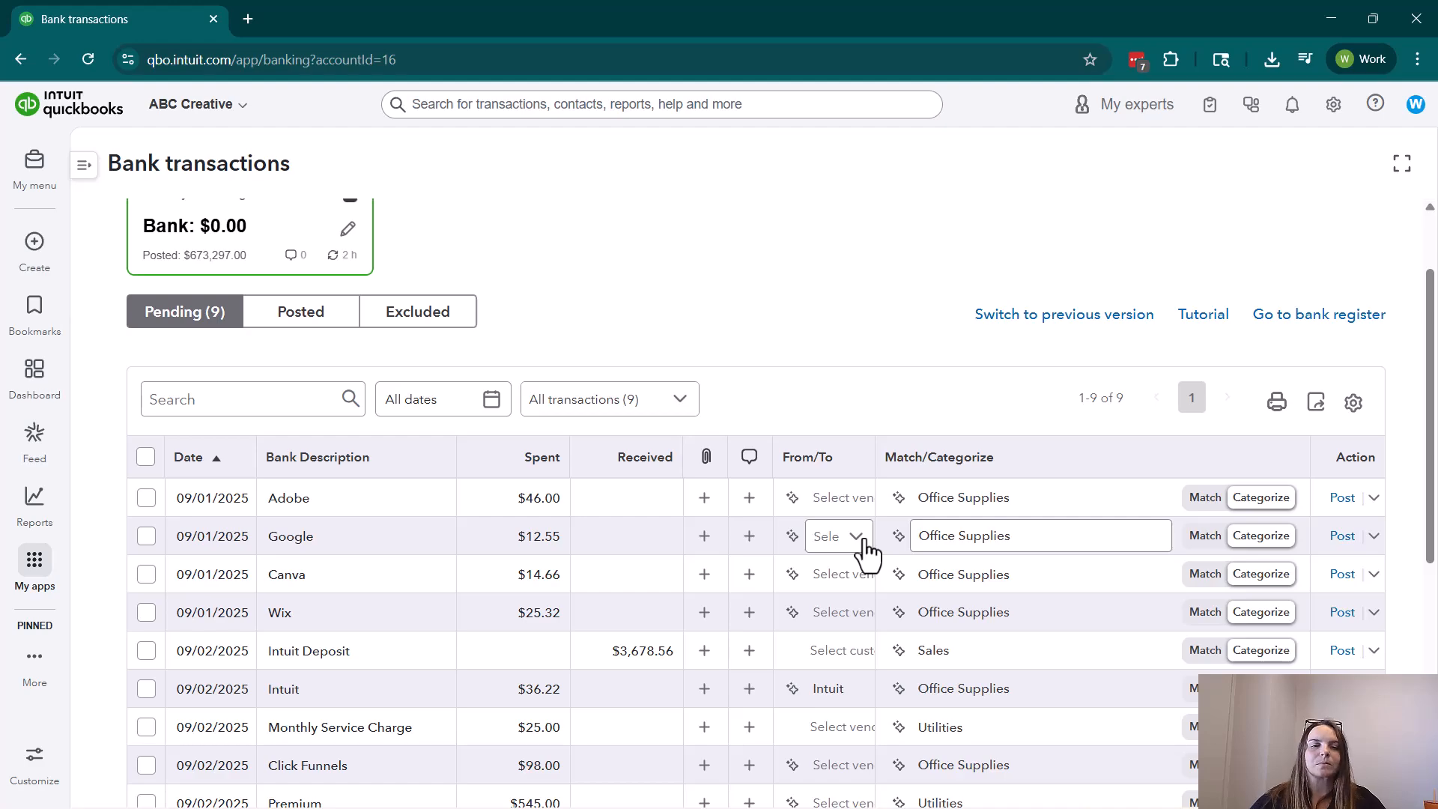
scroll(841, 581, down, 3)
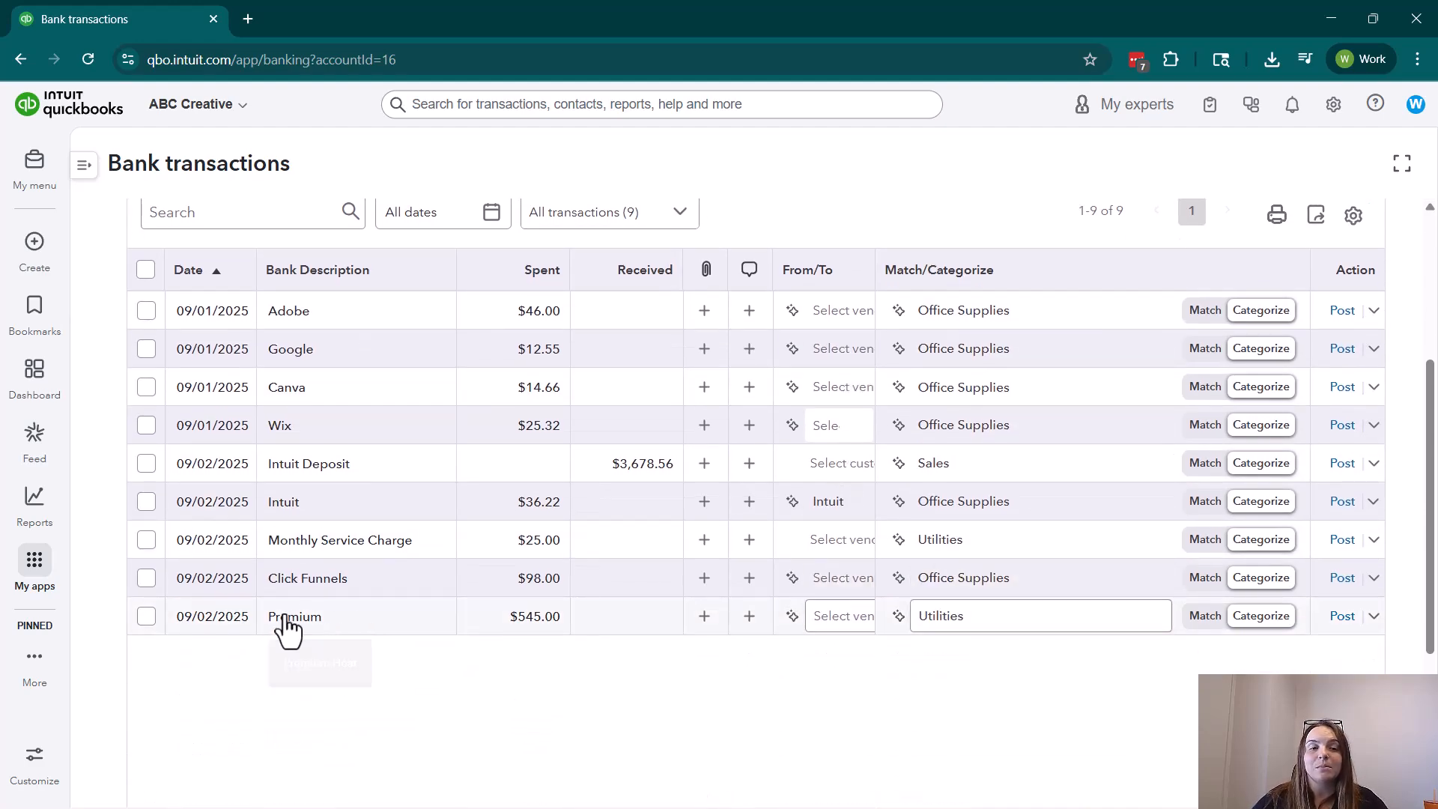
click(400, 622)
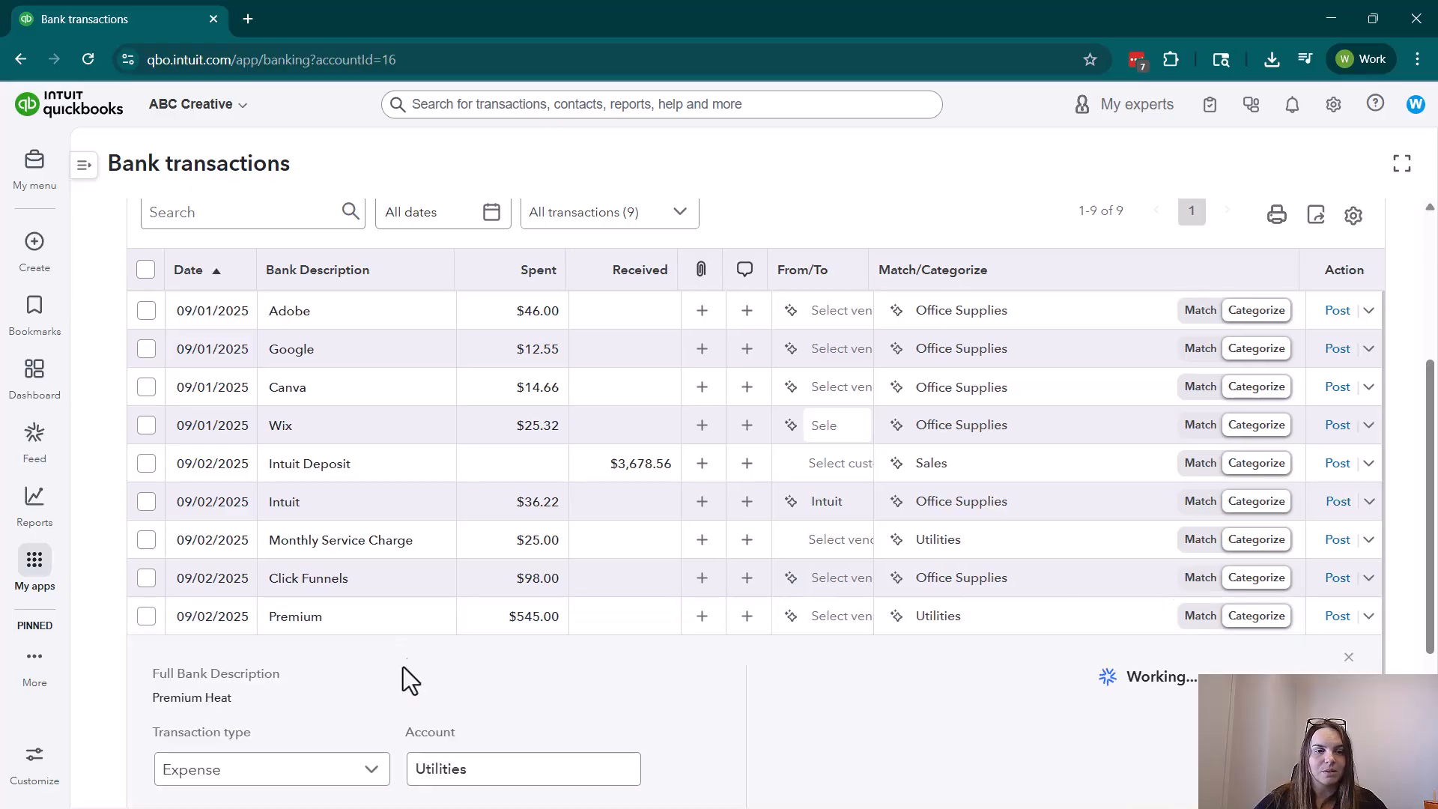
scroll(414, 611, down, 3)
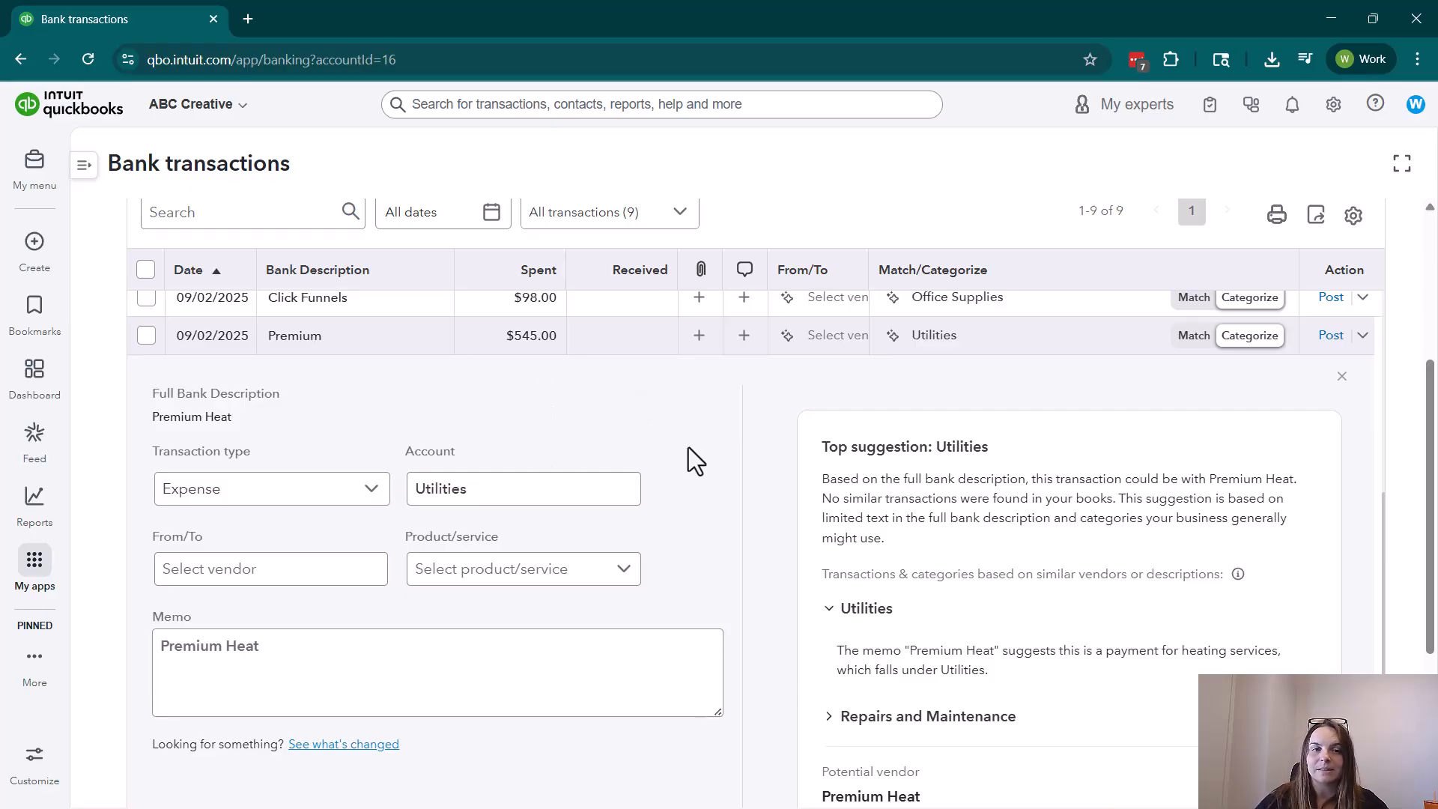
scroll(685, 447, down, 1)
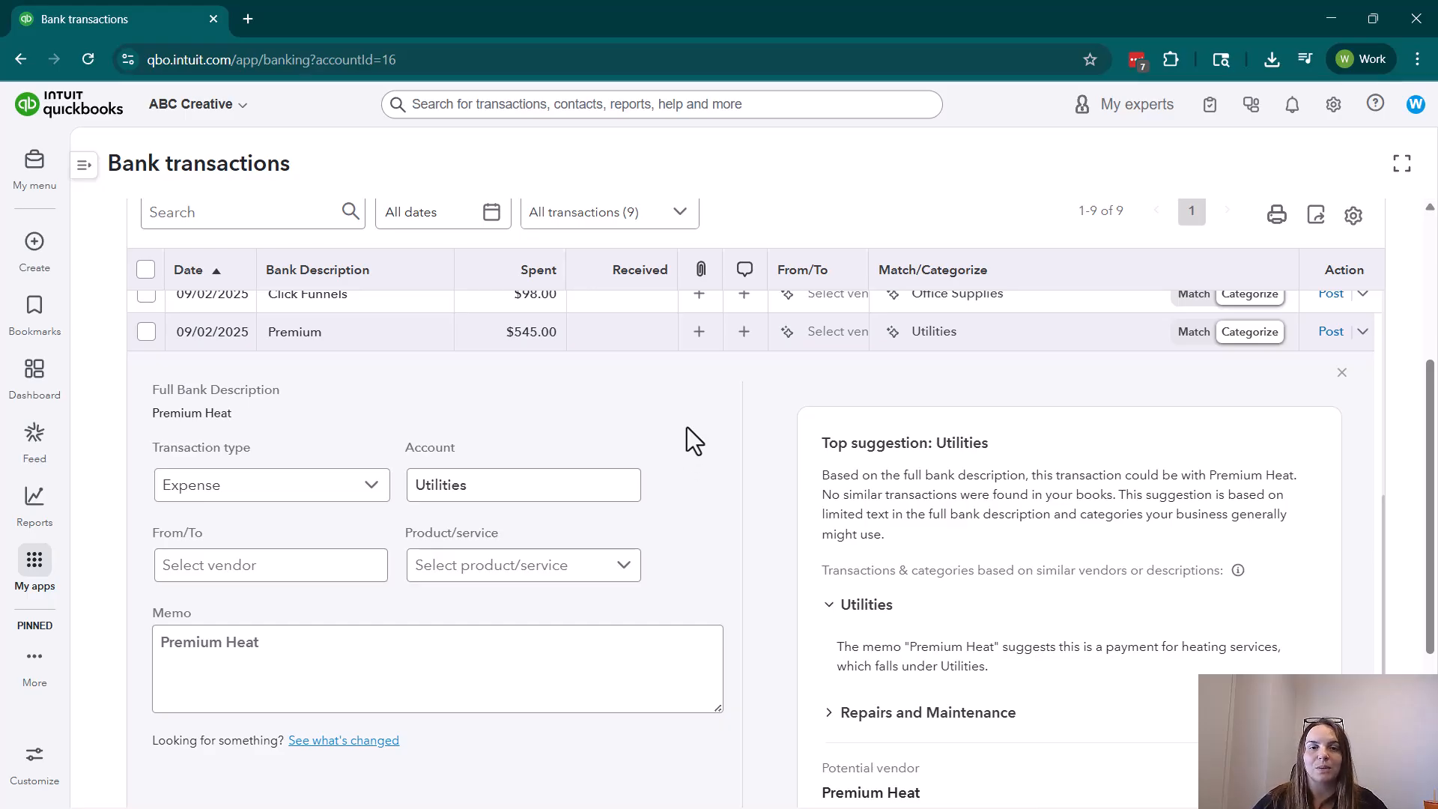
scroll(689, 425, down, 4)
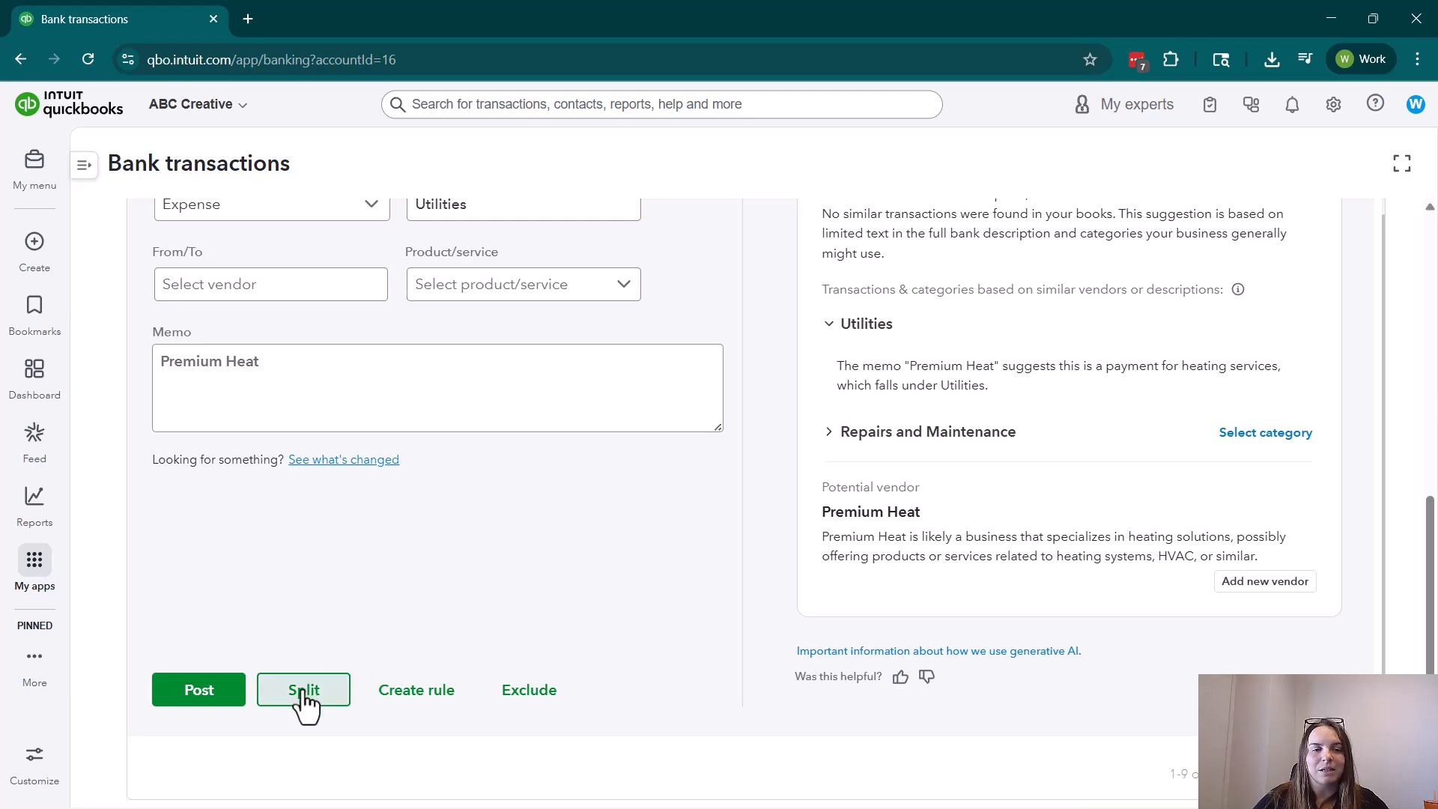
click(304, 692)
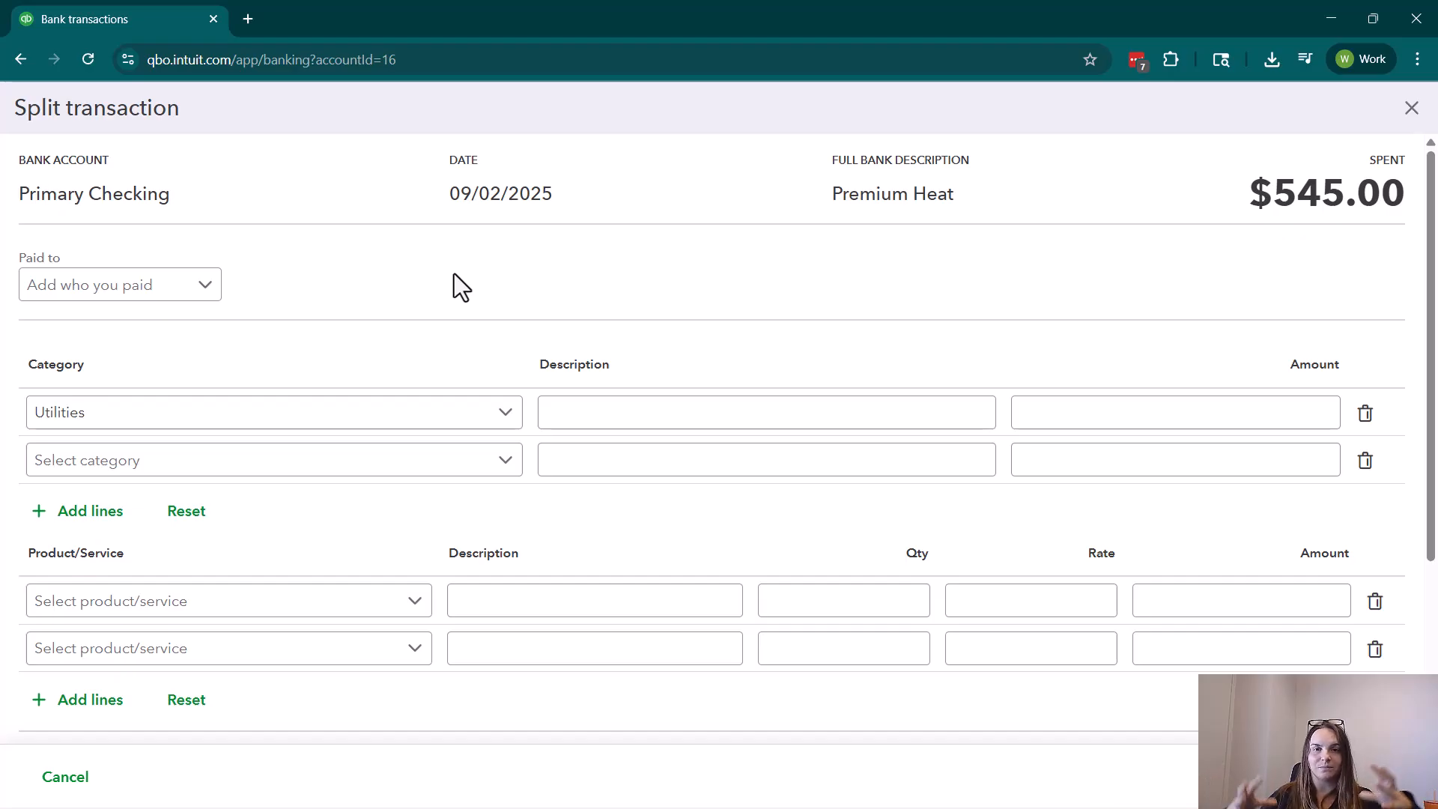
Add Premium Heat as a new vendor, save it, and use it as the payee of the split transaction
click(66, 294)
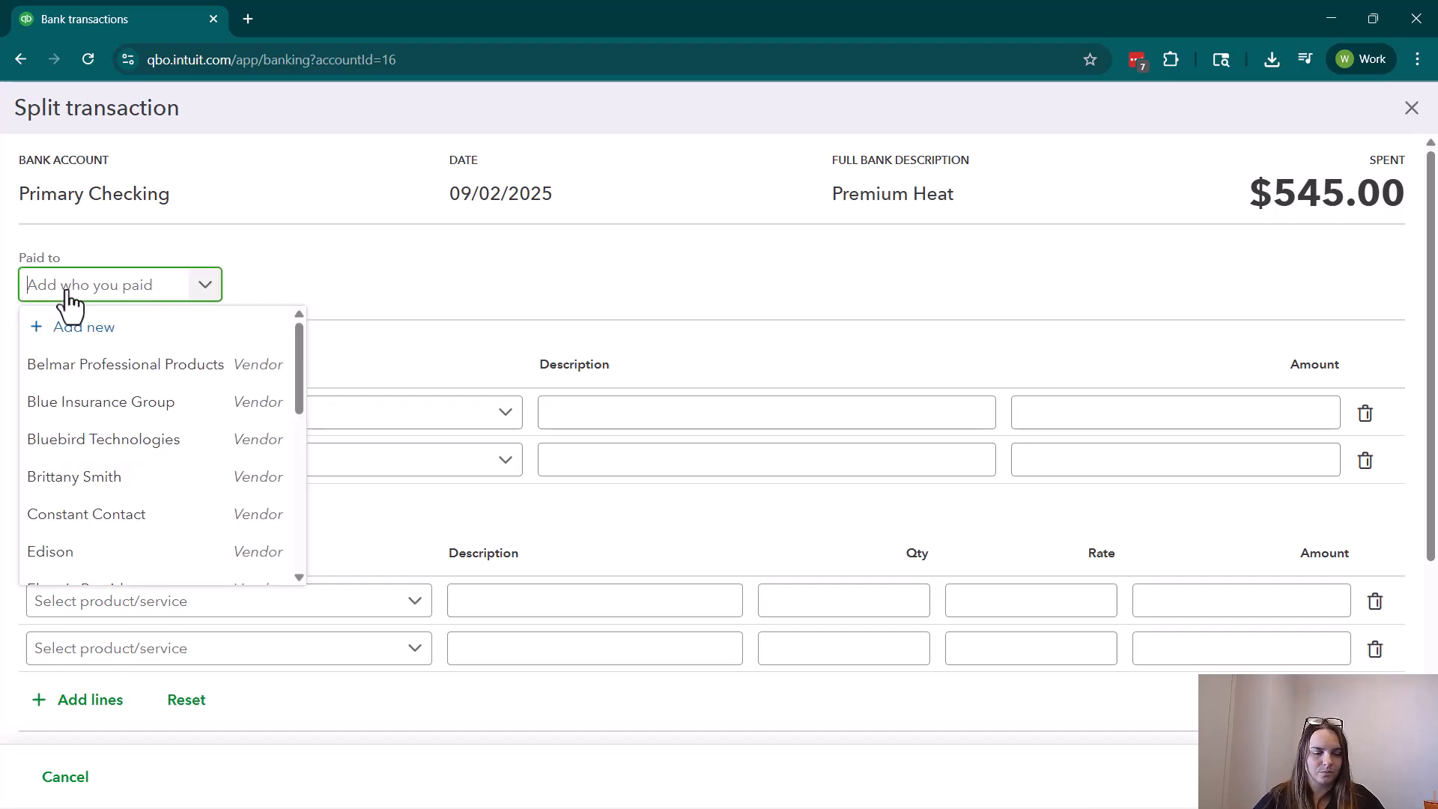
text(Premium Heat)
click(88, 338)
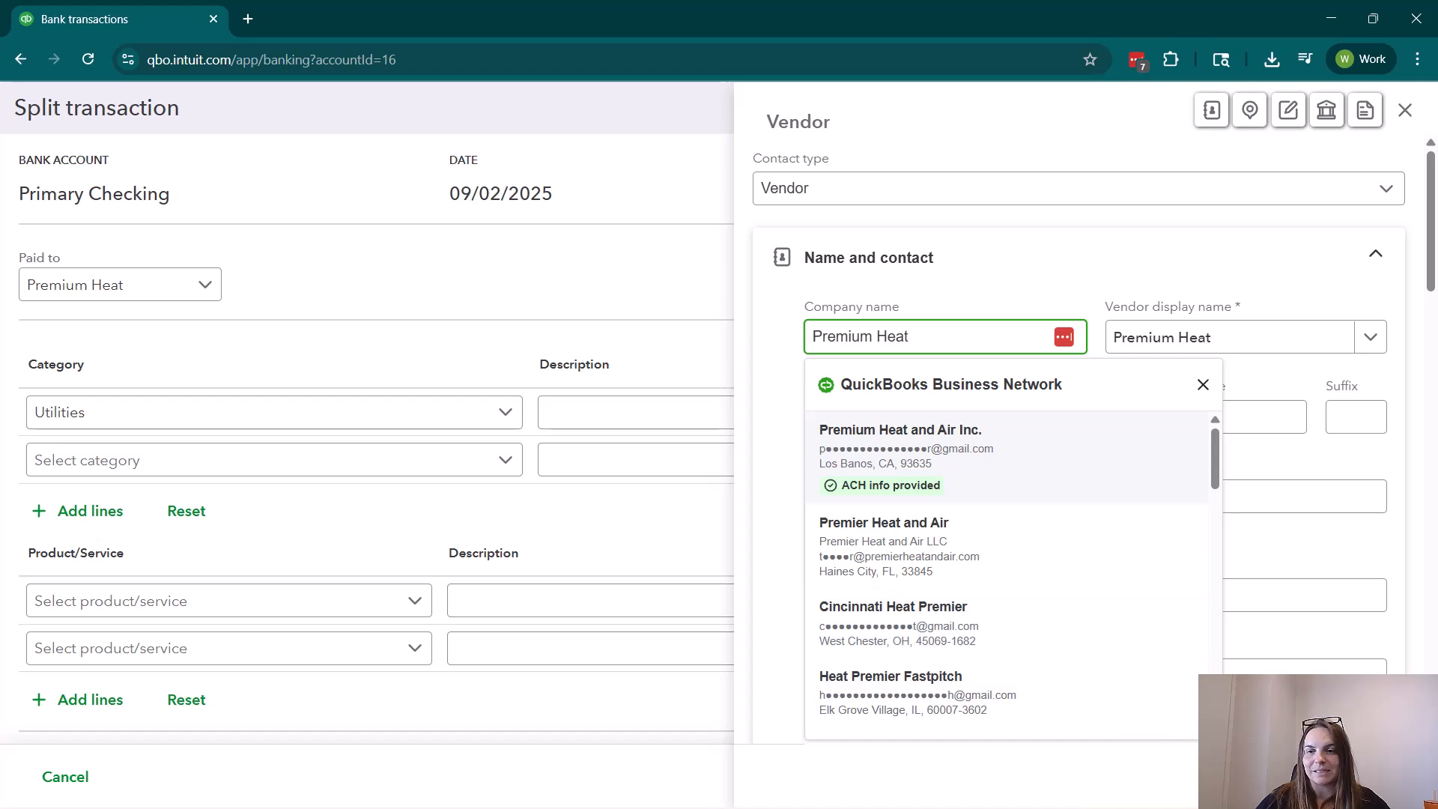
click(1374, 777)
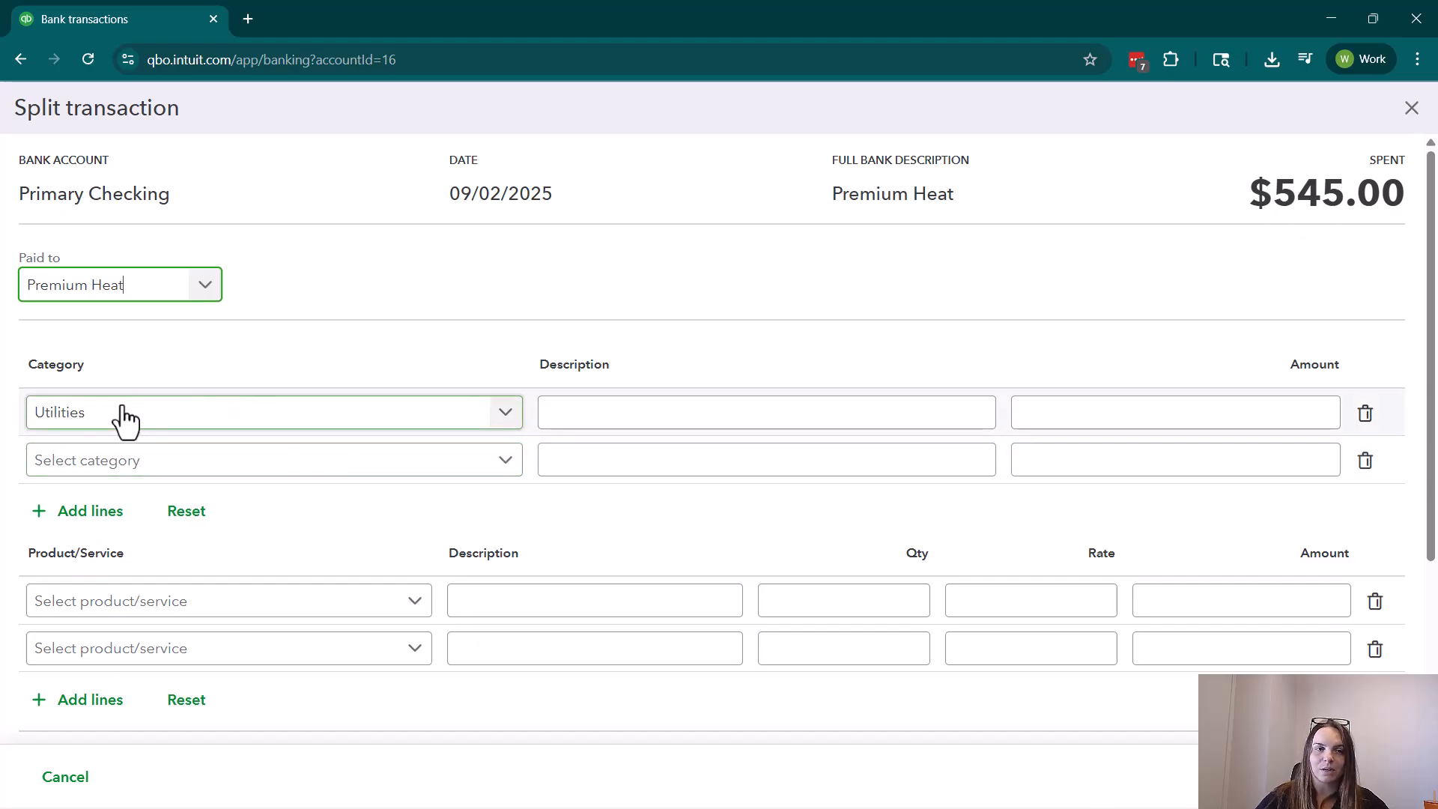
Allocate 300 of the Premium Heat split to the Utilities category and check the remaining difference
click(1273, 412)
text(300)
click(957, 409)
click(1176, 459)
scroll(1201, 500, down, 3)
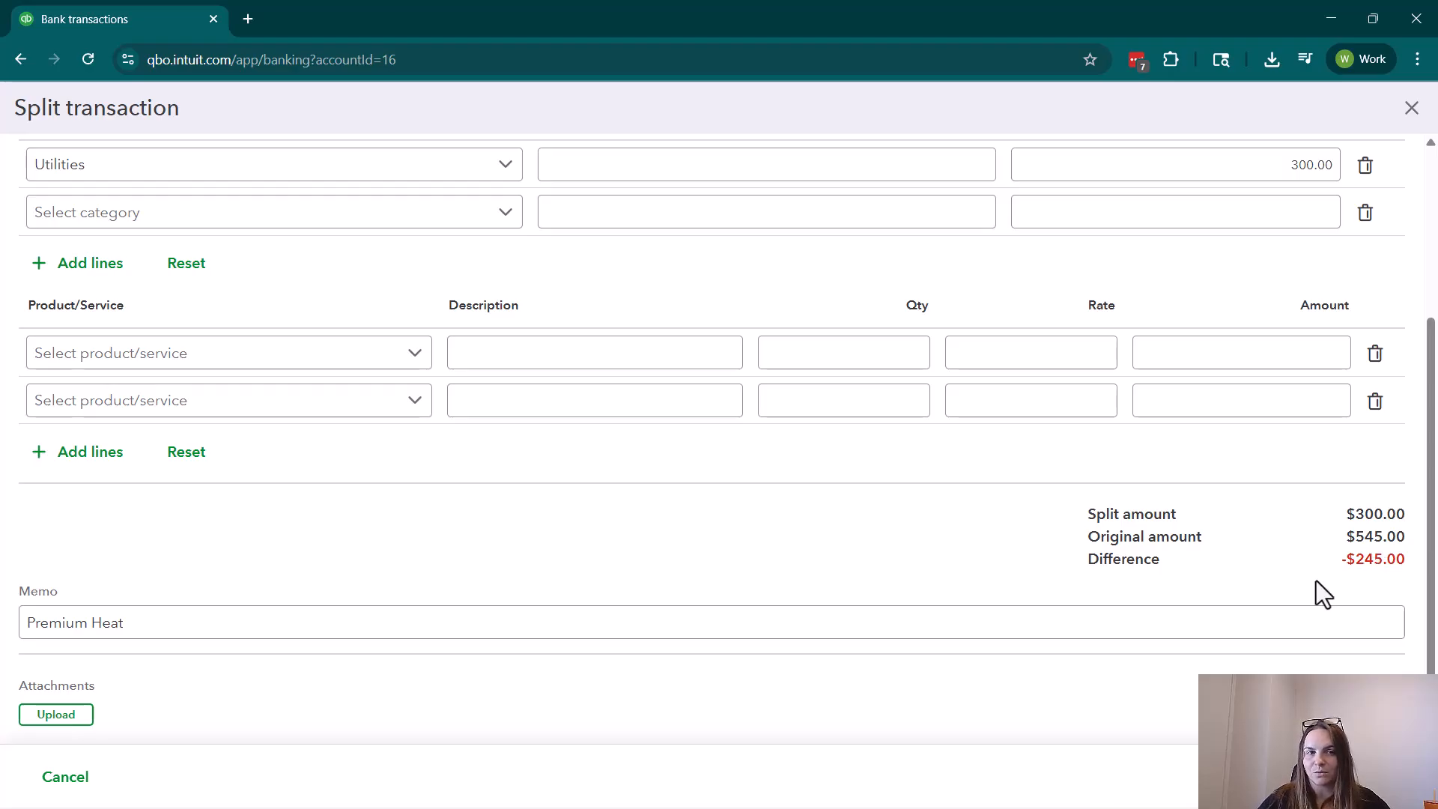
Set the second split line's category to Repairs and Maintenance with an amount of 245, and check the difference
scroll(1306, 569, up, 2)
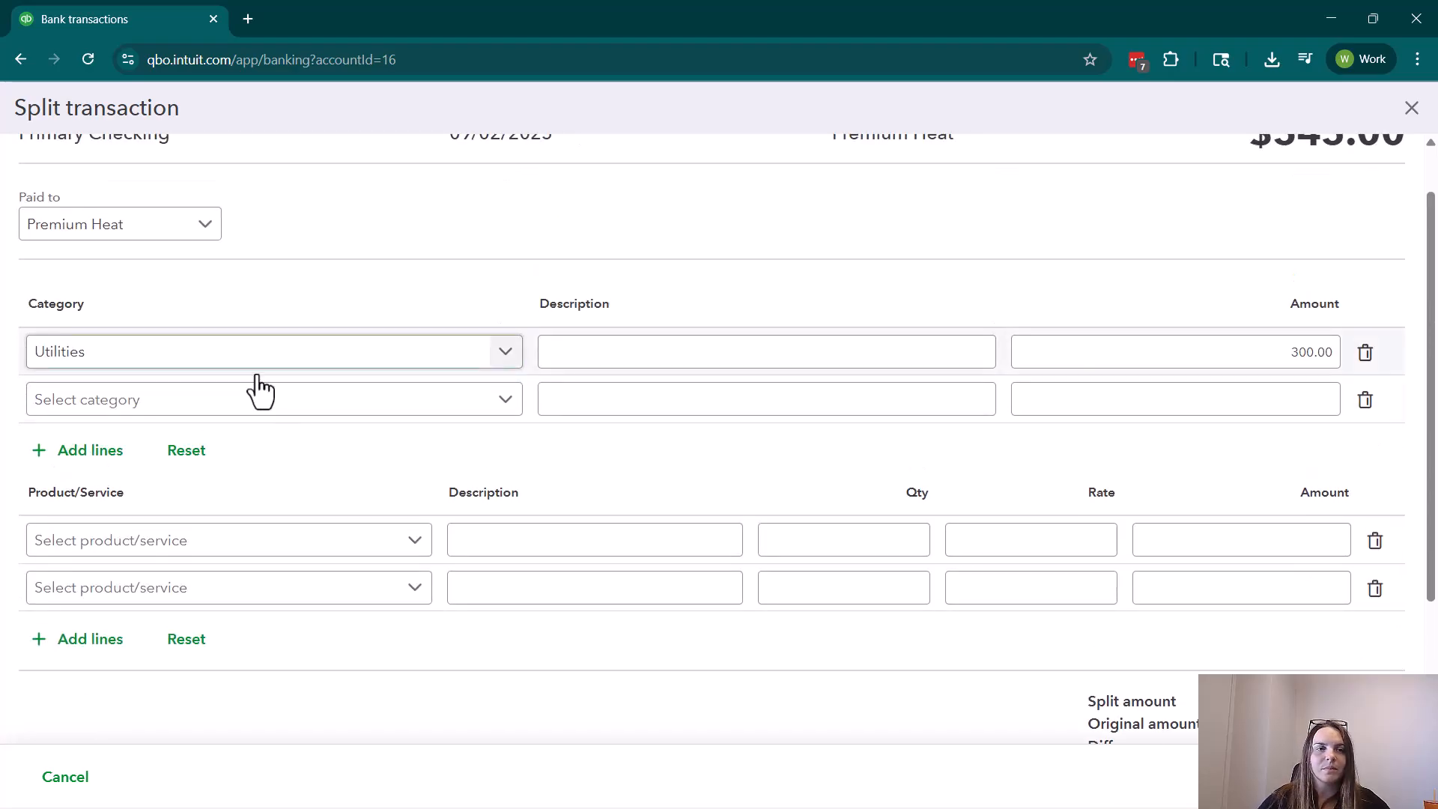
click(250, 408)
text(Repairs)
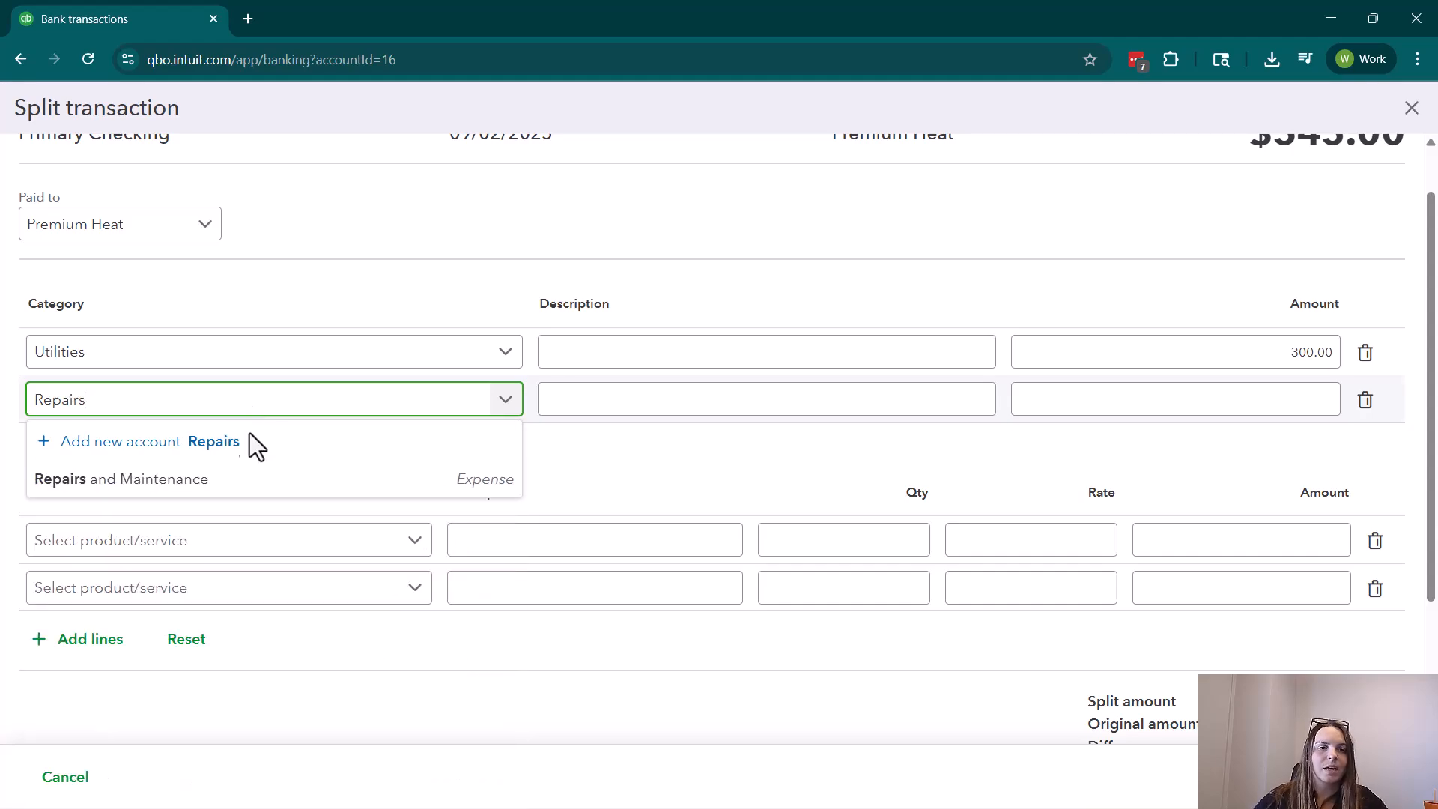
click(235, 480)
click(1192, 408)
text(245)
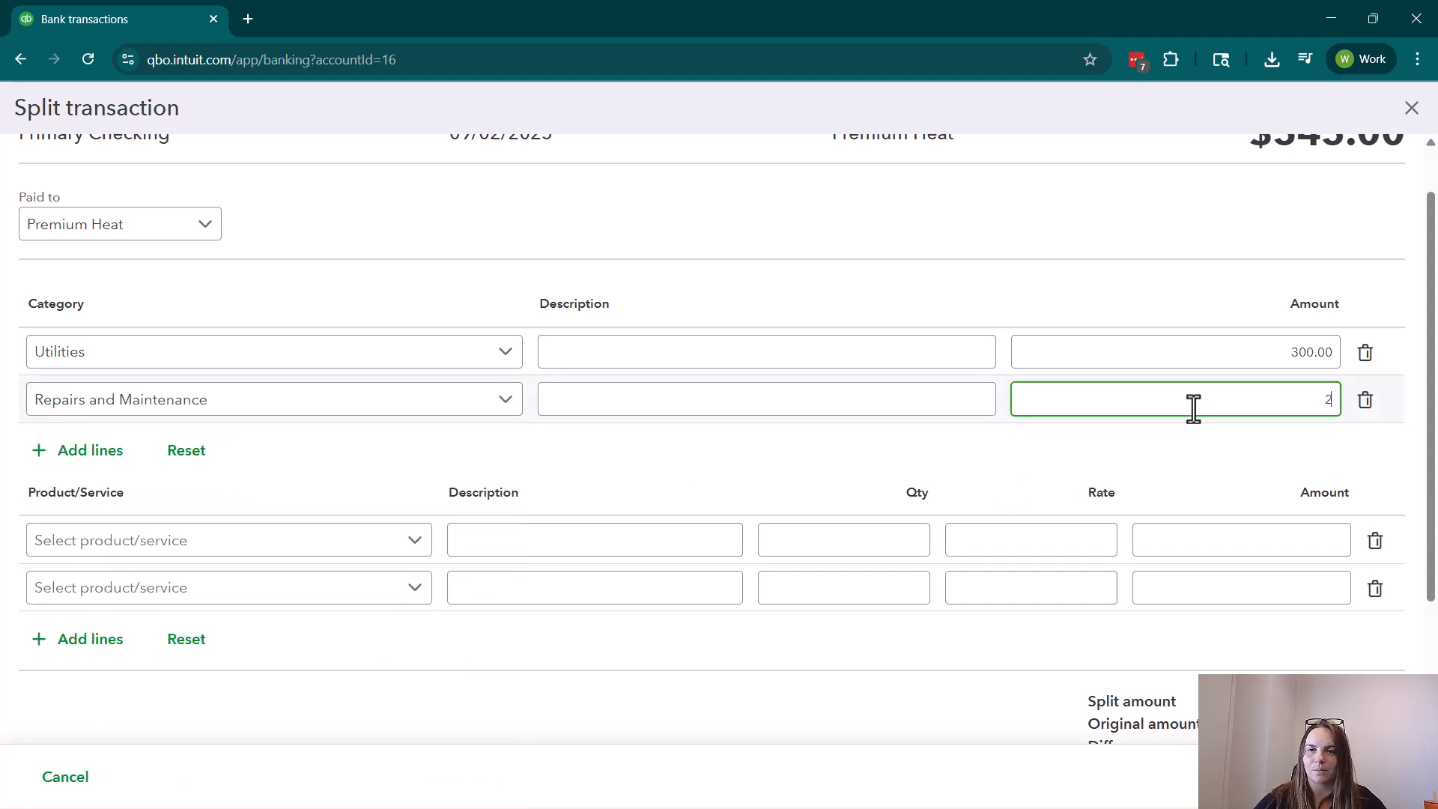
click(1059, 277)
scroll(1108, 374, down, 3)
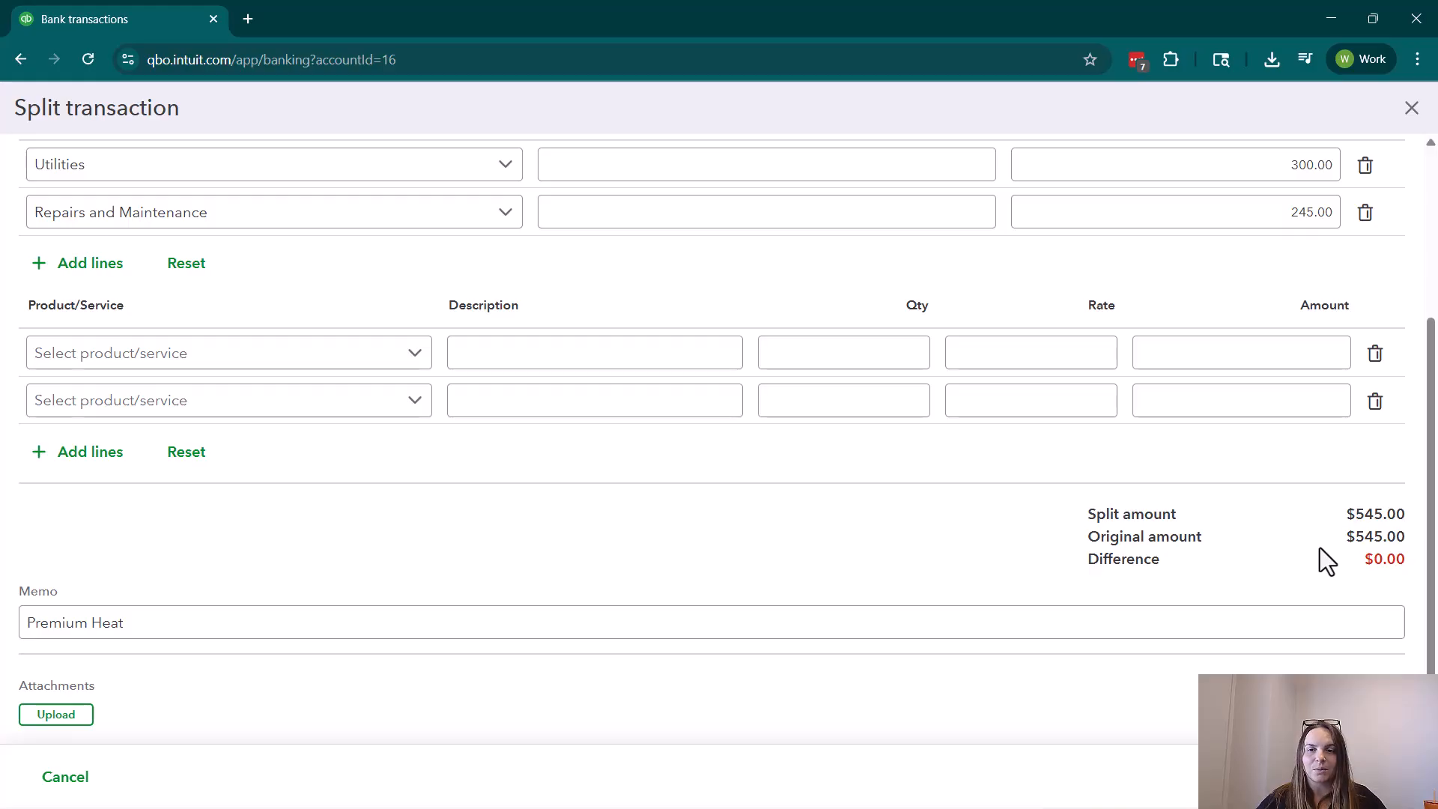
Delete the Repairs and Maintenance line from the split and add new blank category lines
click(1364, 223)
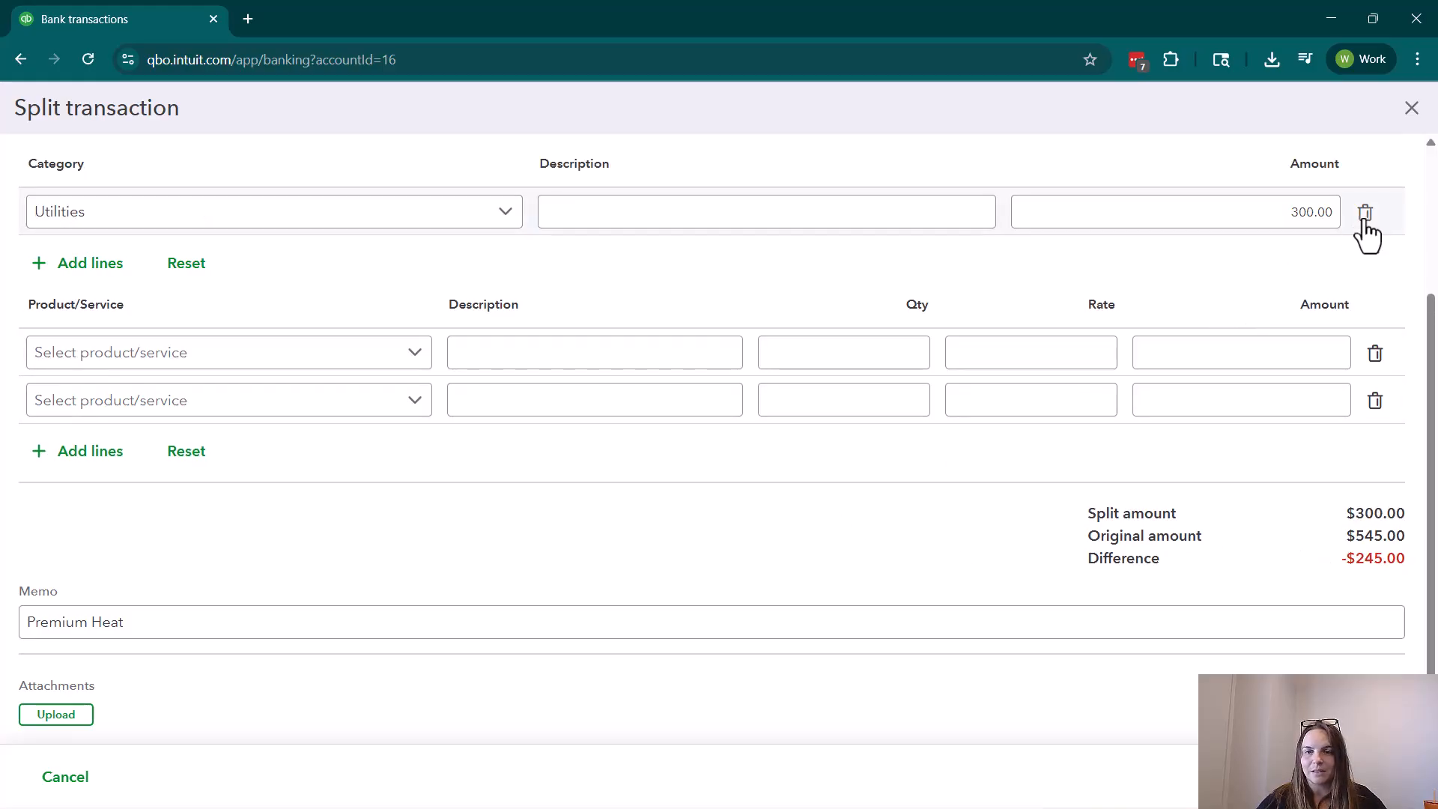
click(1049, 217)
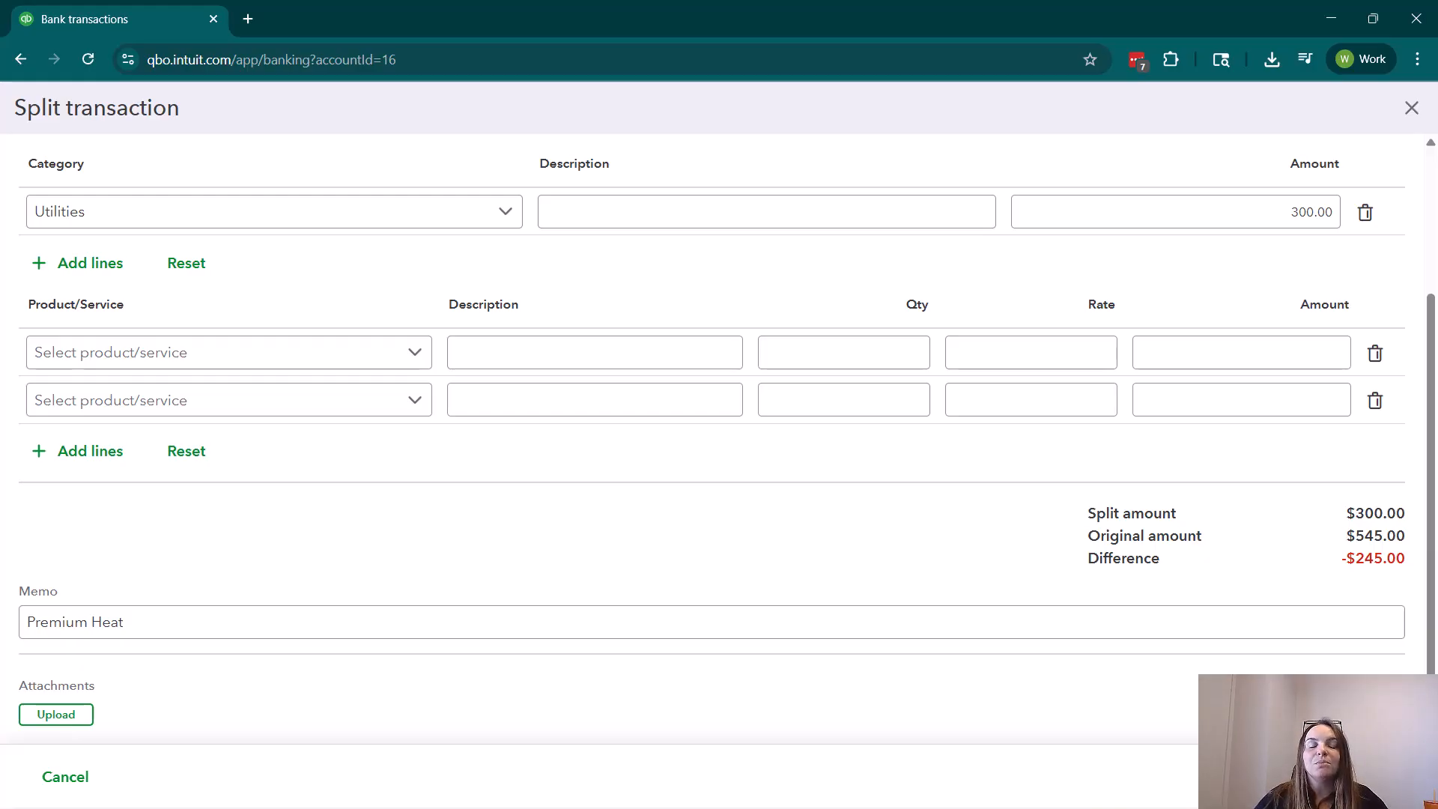
click(102, 266)
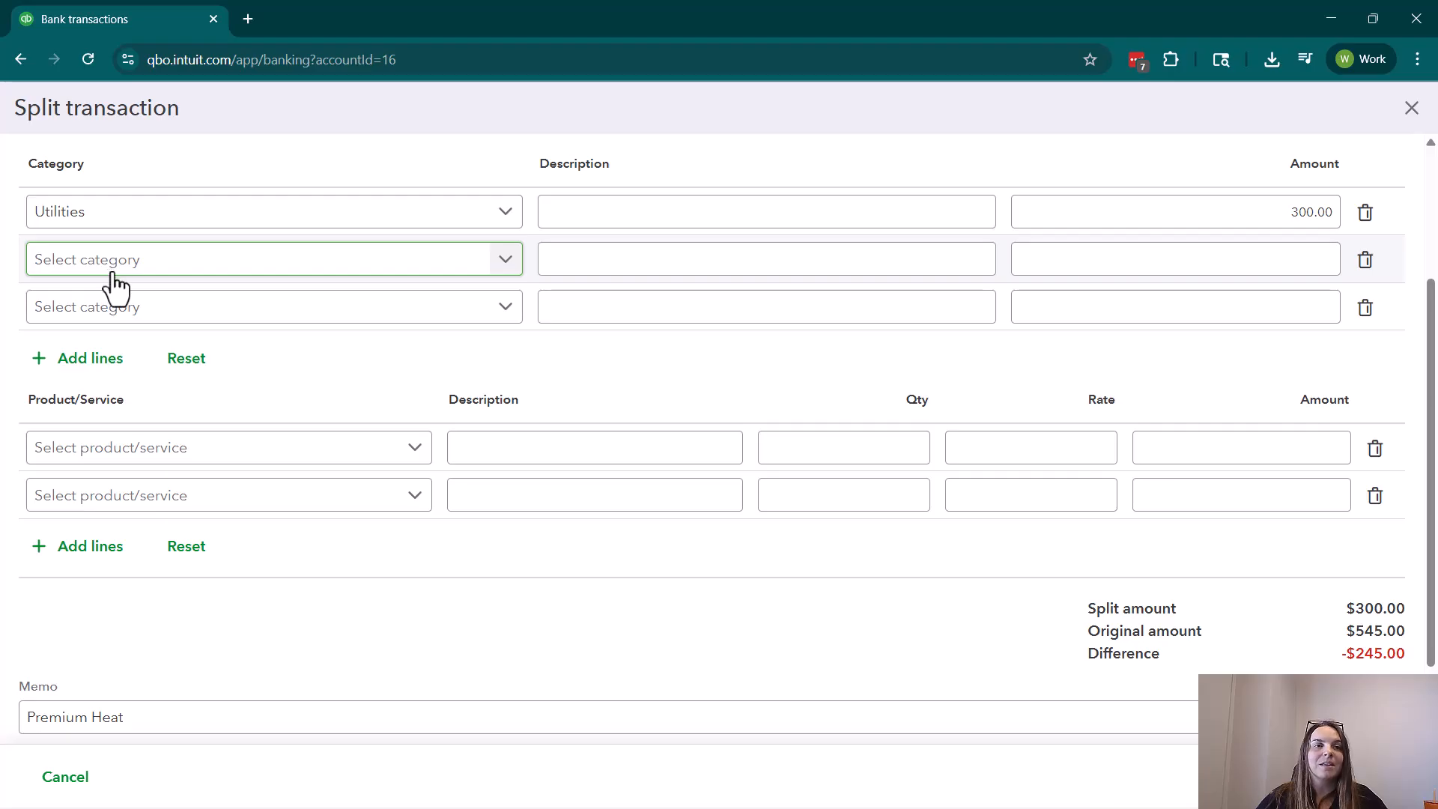
Assign 245 to Repairs and Maintenance on the blank line below Utilities and post the split Premium Heat expense
click(113, 271)
text(Repairs)
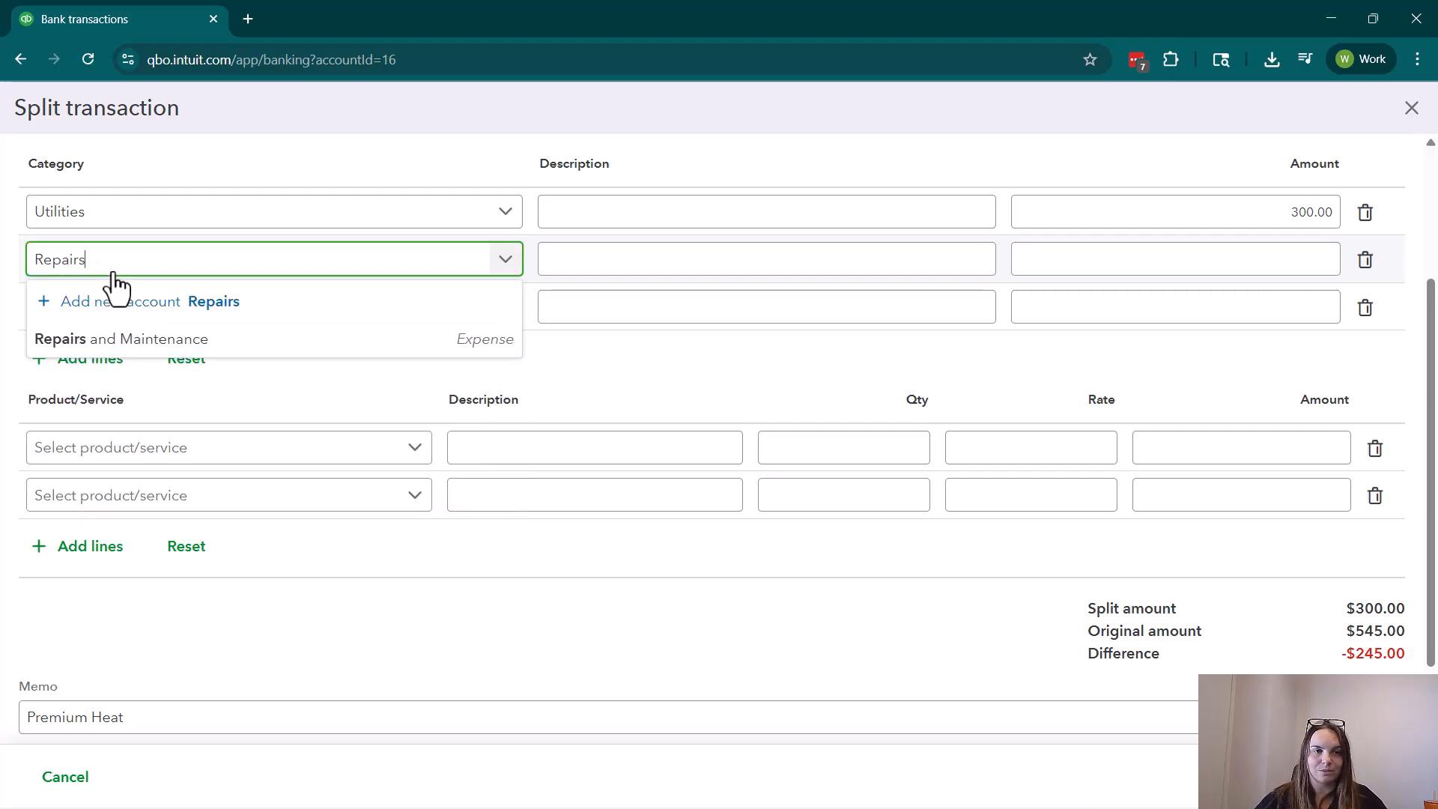
click(176, 339)
click(1195, 256)
text(245)
click(1193, 357)
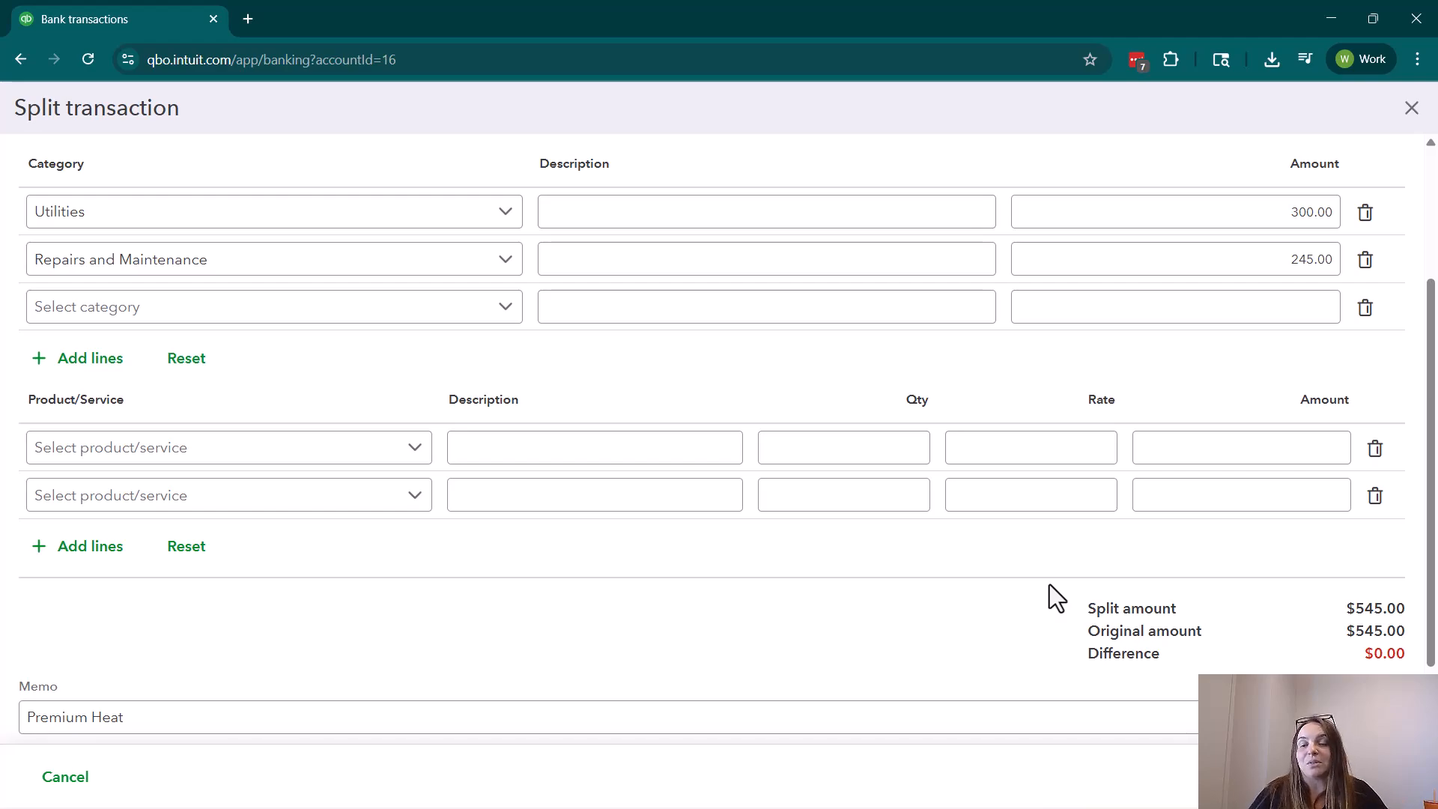
scroll(1025, 578, down, 1)
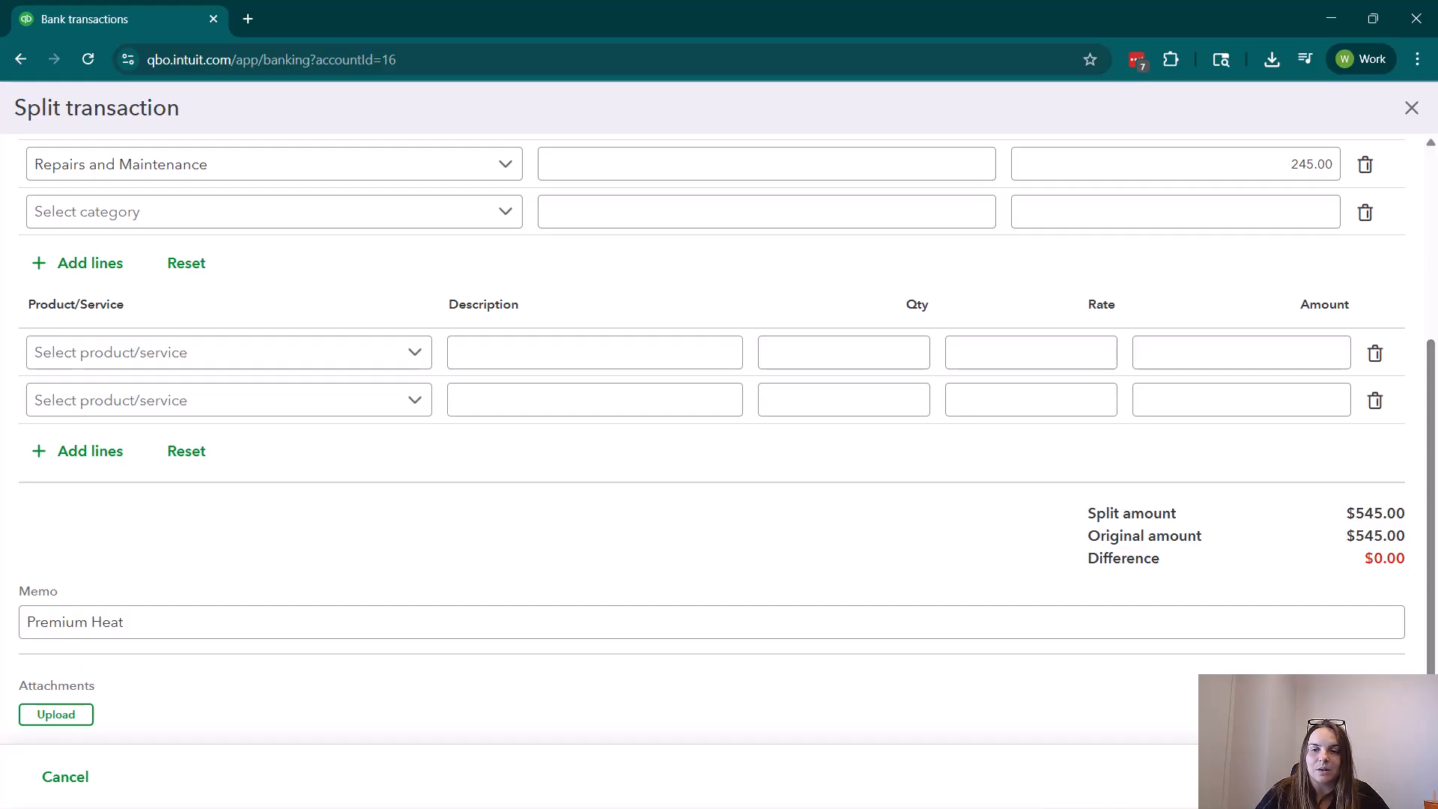
click(1341, 777)
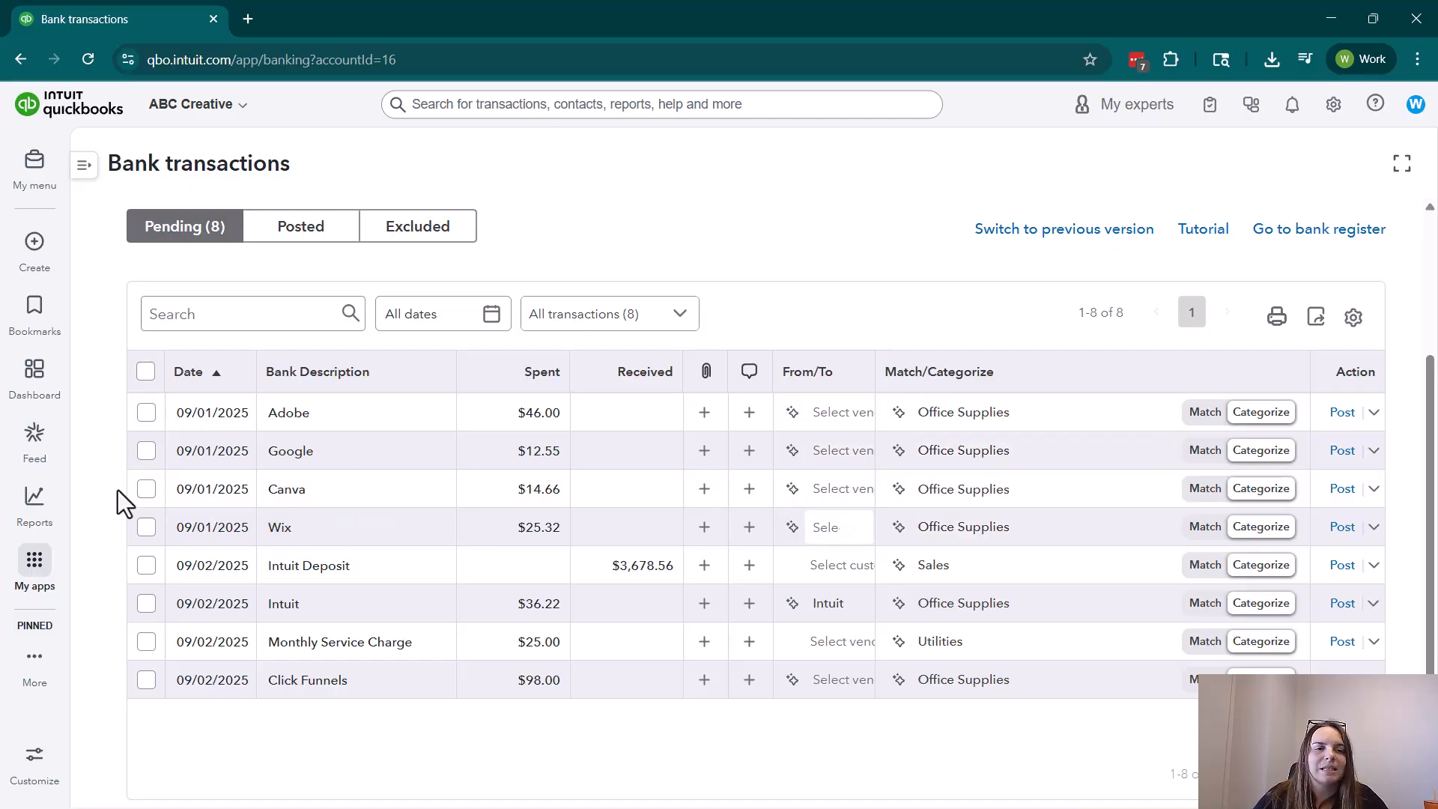
Exclude the 09/01/2025 Canva transaction from the pending bank transactions
click(146, 489)
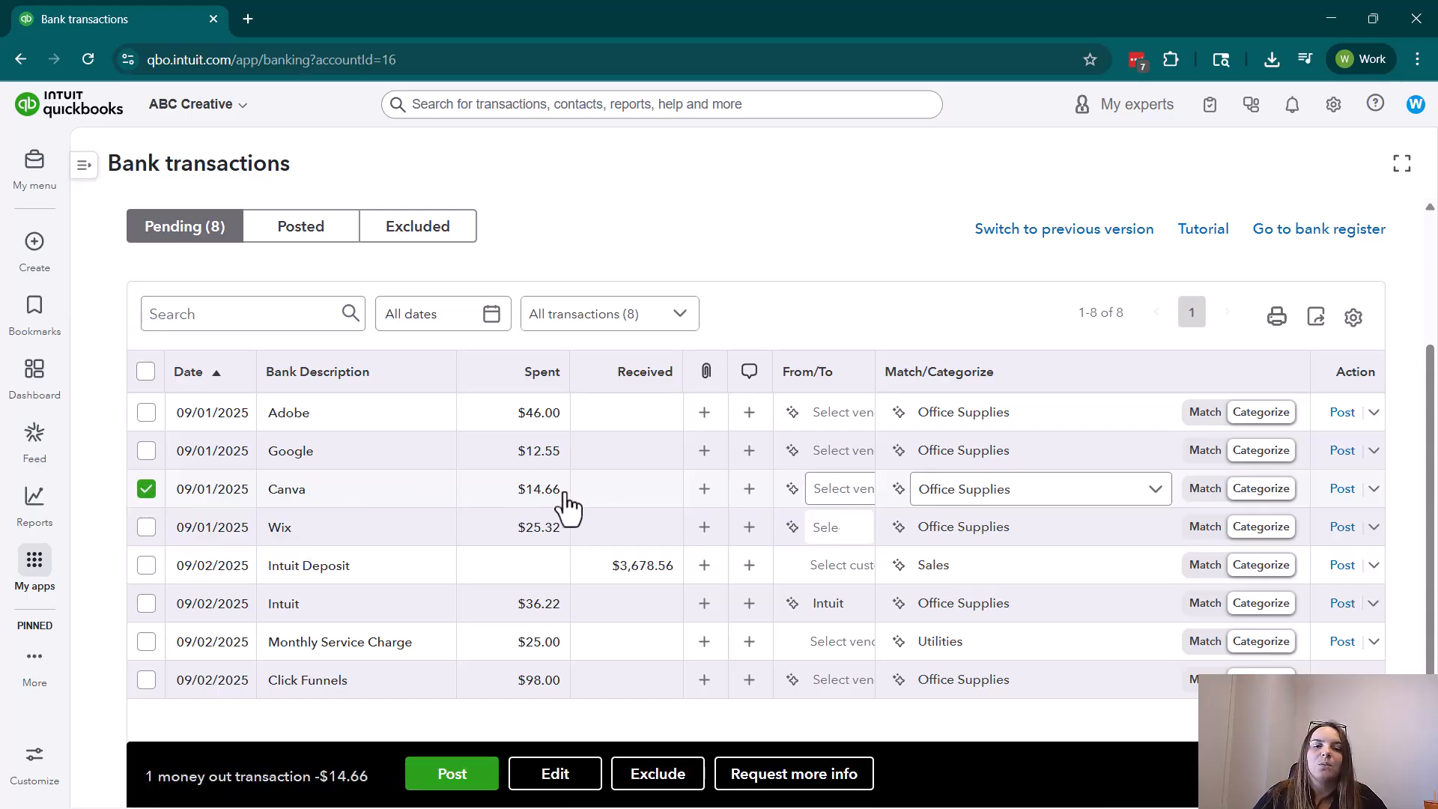
click(666, 782)
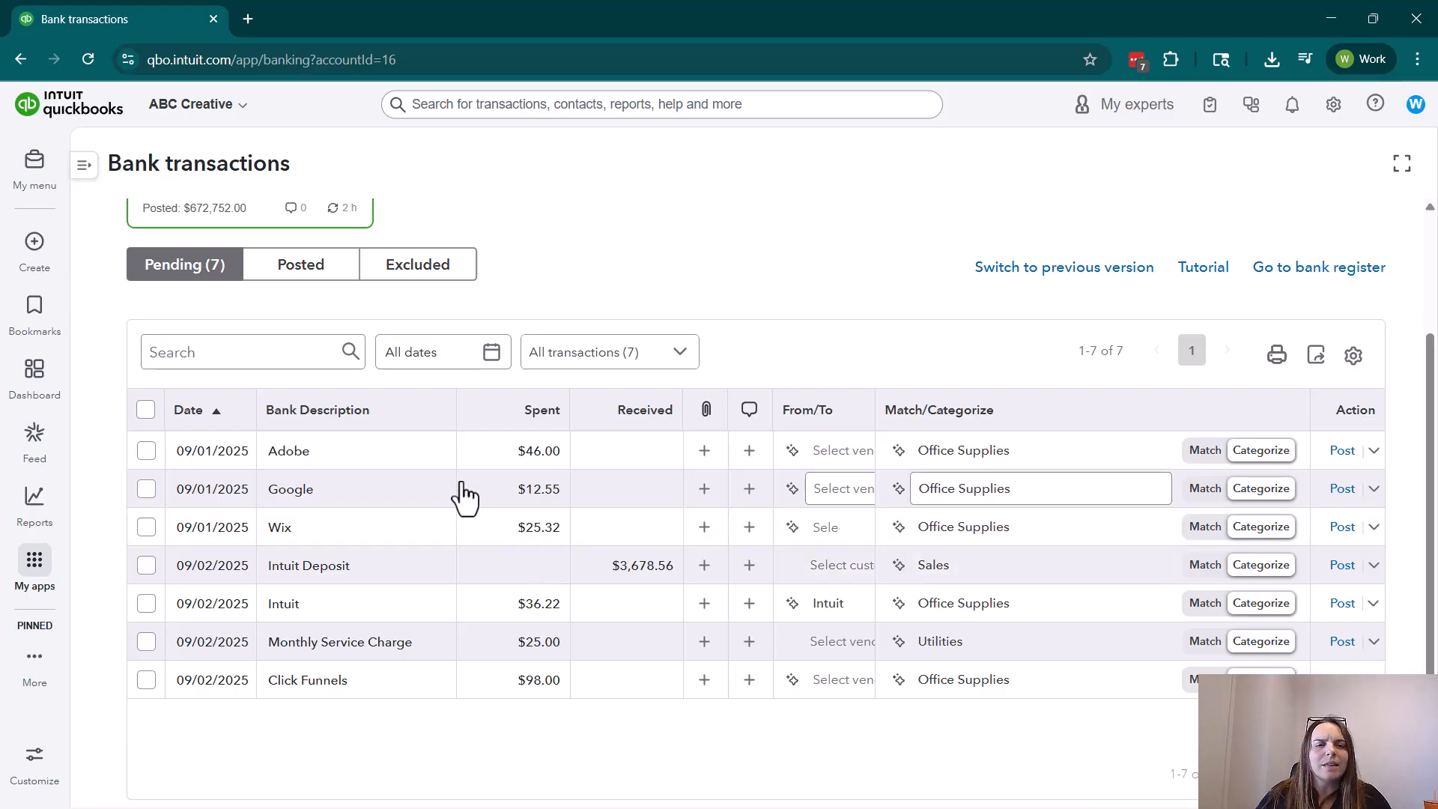
Review the full description and category suggestion of the 09/01/2025 Adobe expense, and close its details
click(421, 463)
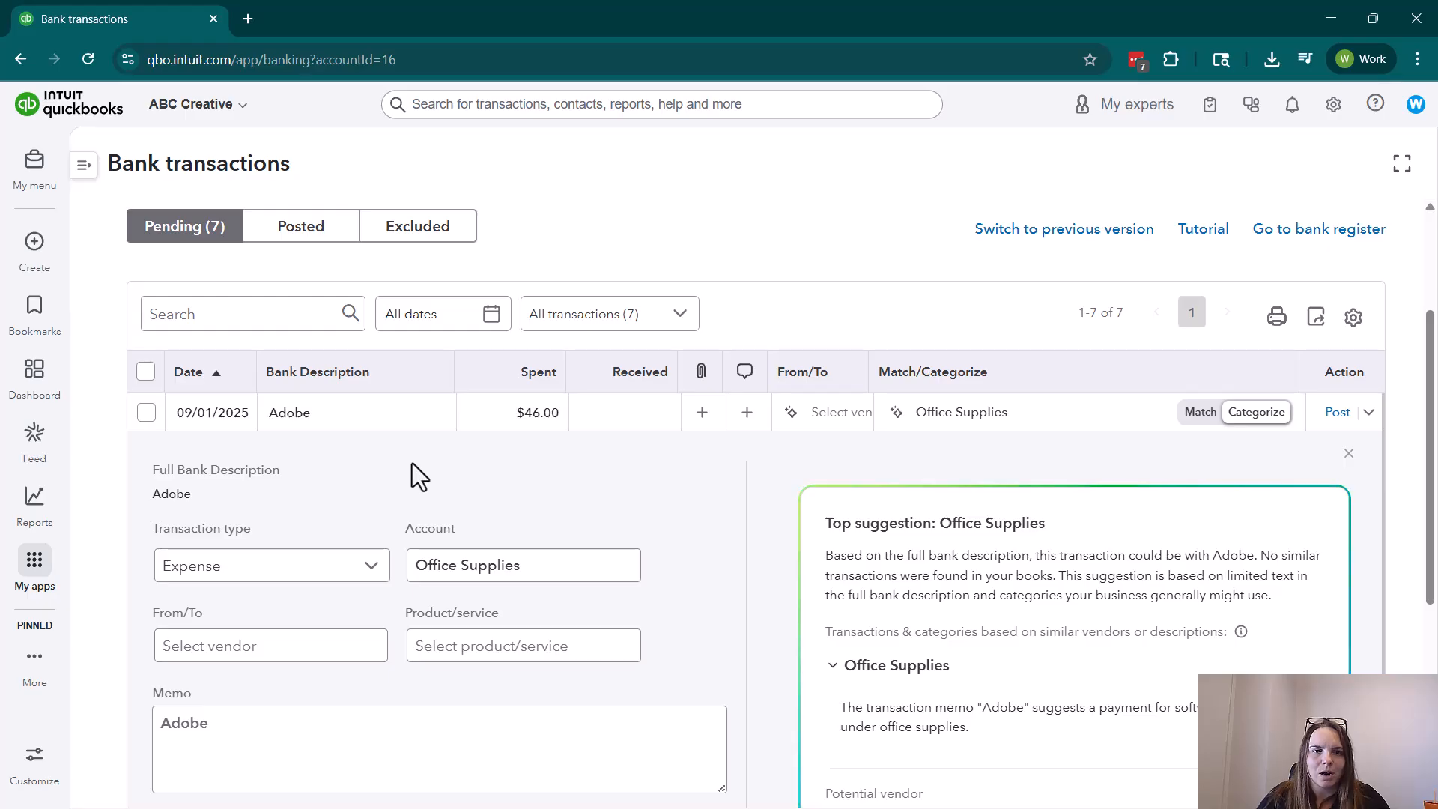
scroll(523, 590, down, 1)
scroll(289, 626, up, 1)
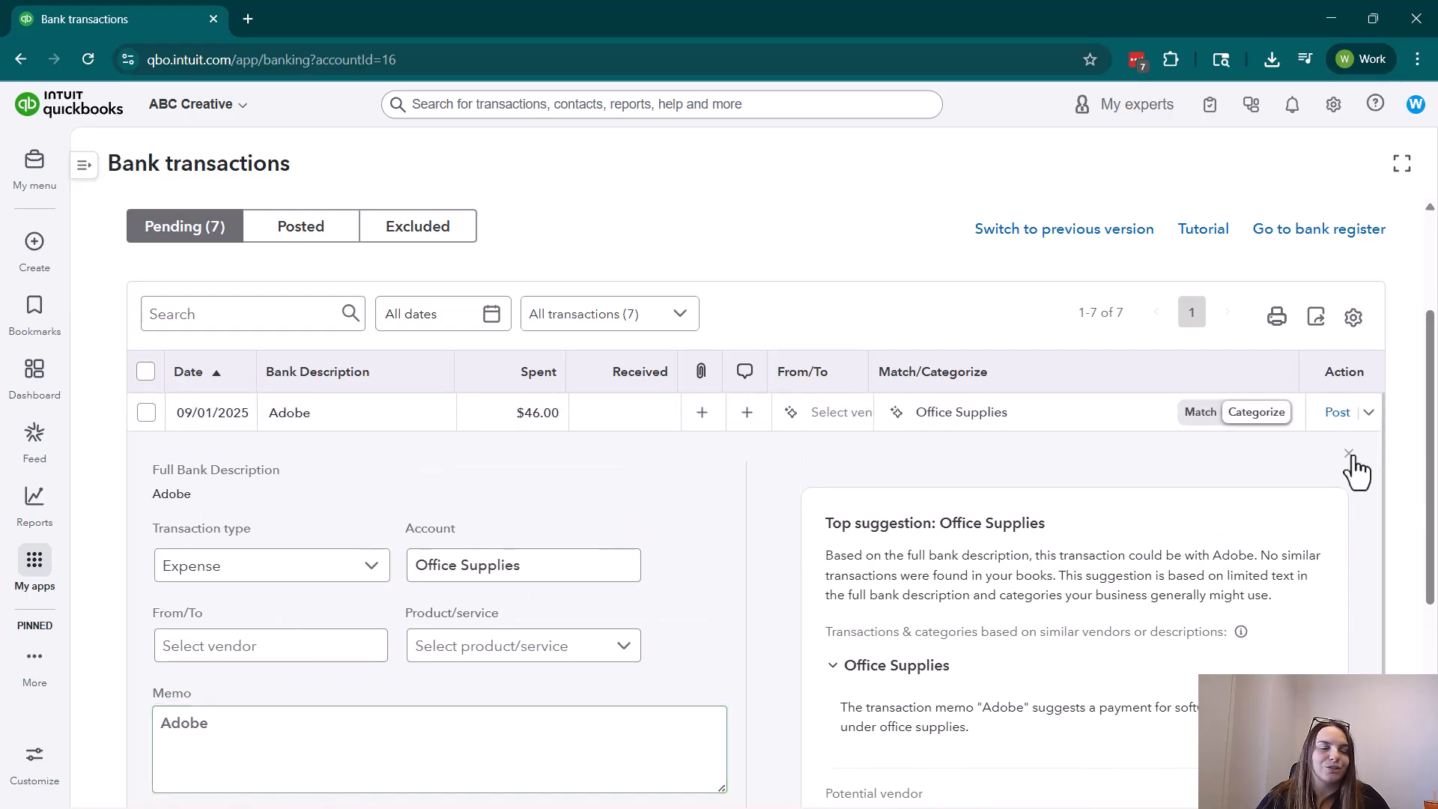
click(1349, 455)
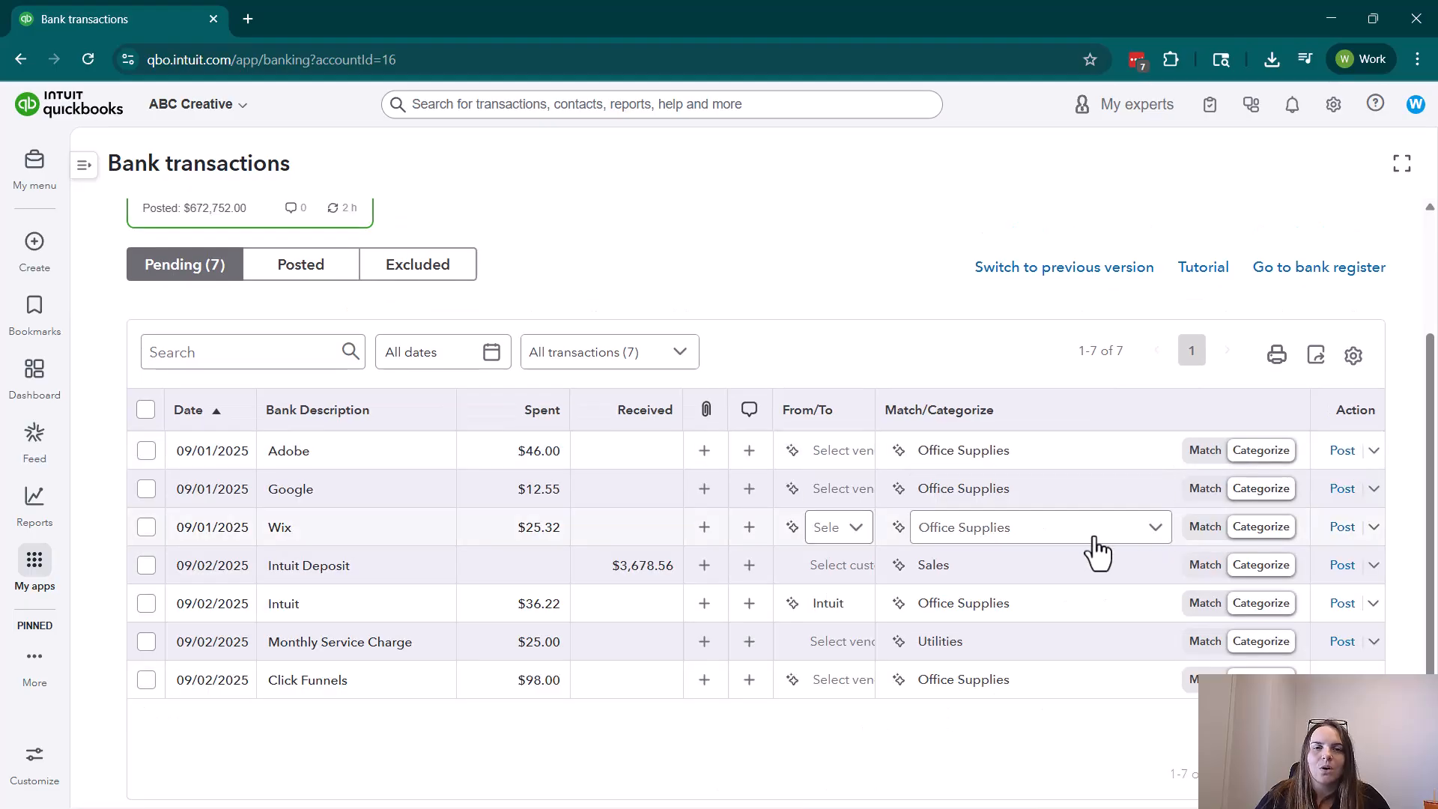
Add a request on the 09/01/2025 Adobe transaction asking for details and the receipt, and dismiss the notification
click(750, 452)
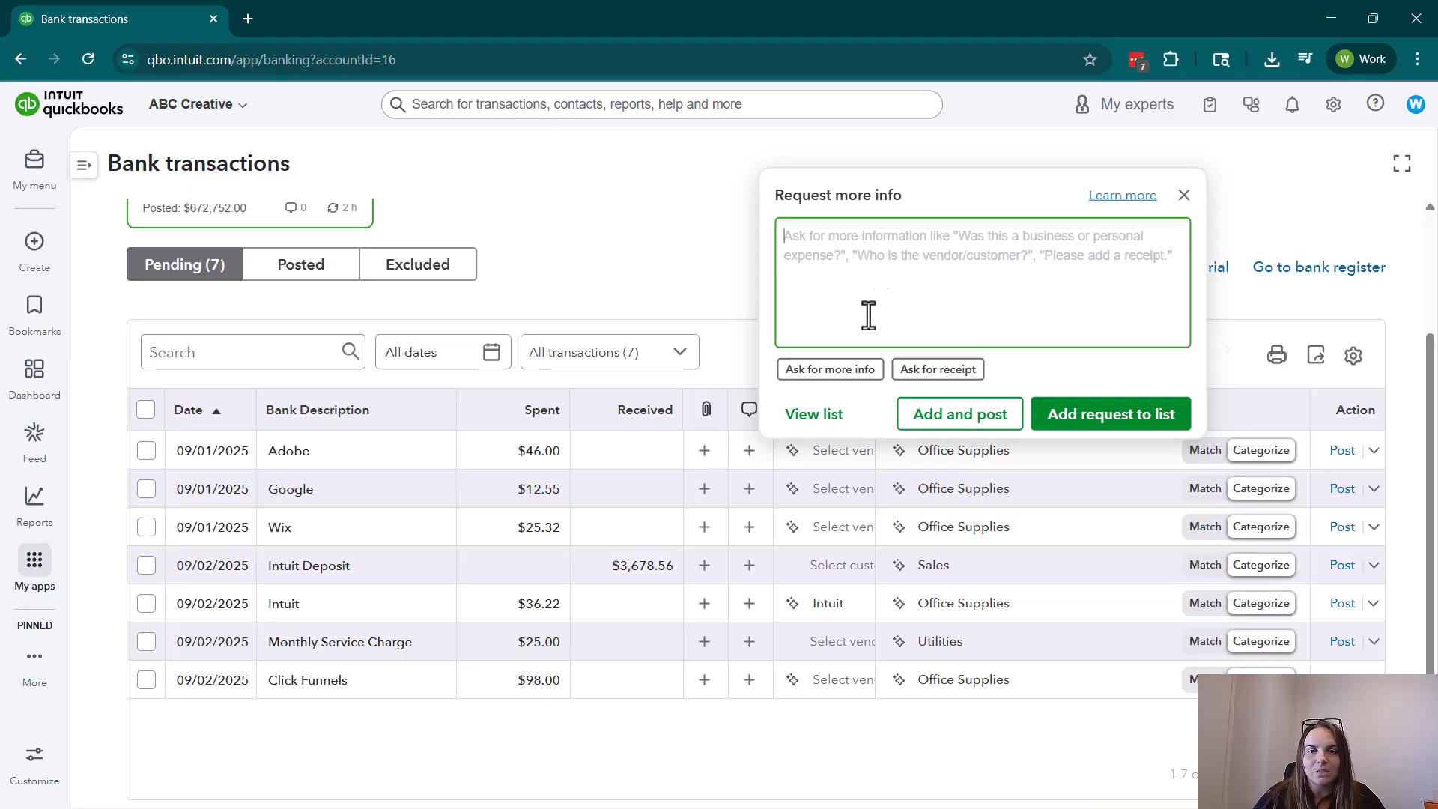
click(828, 369)
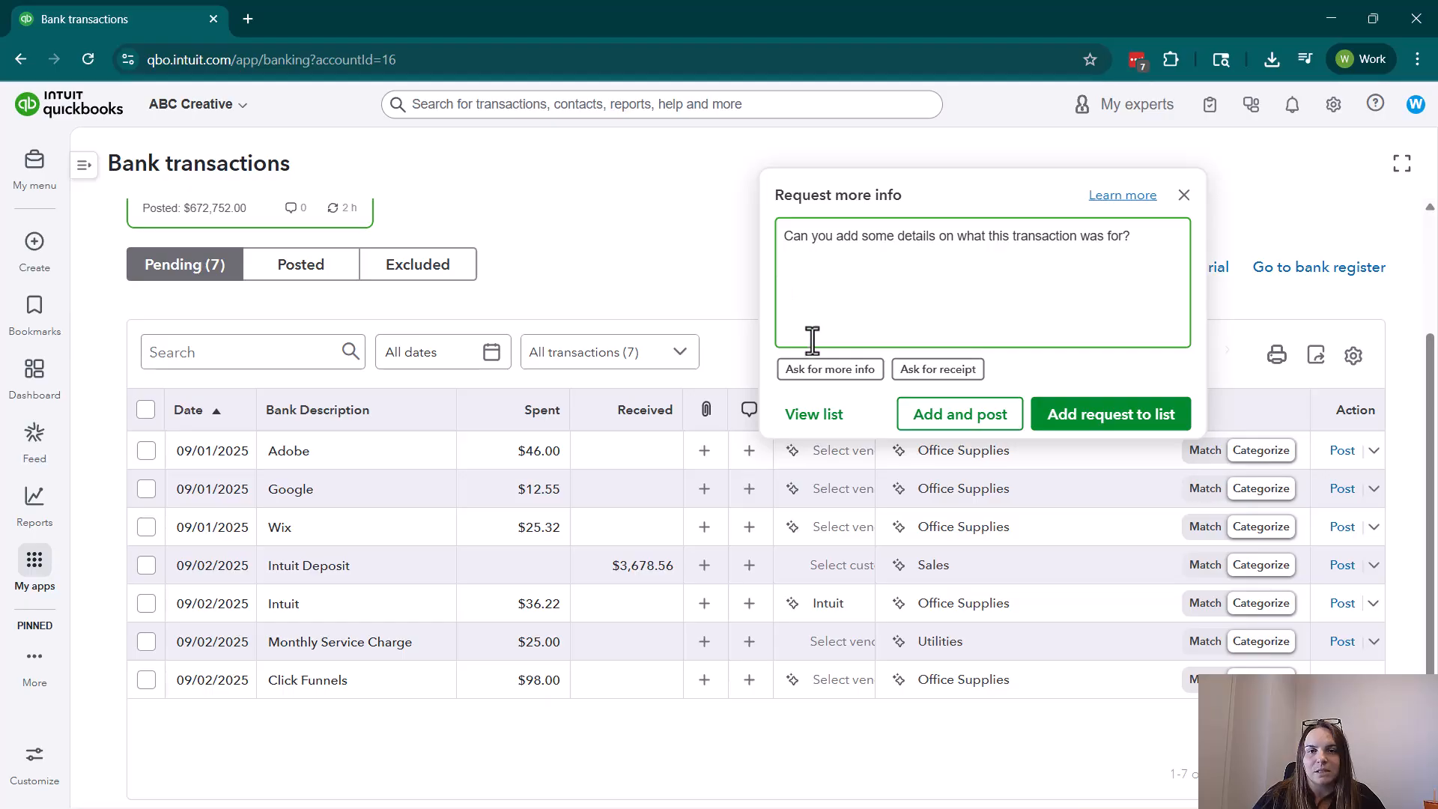
click(914, 370)
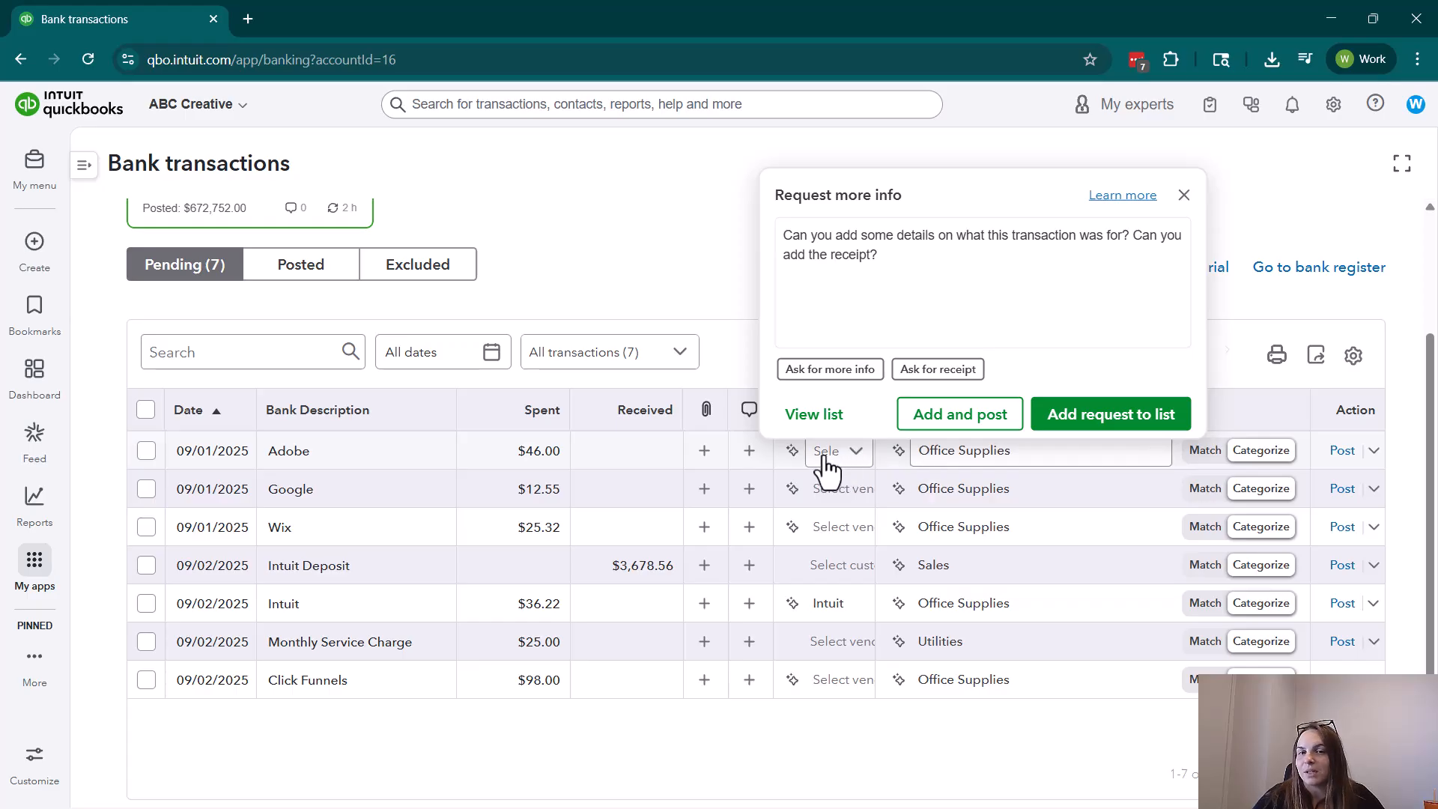
click(868, 266)
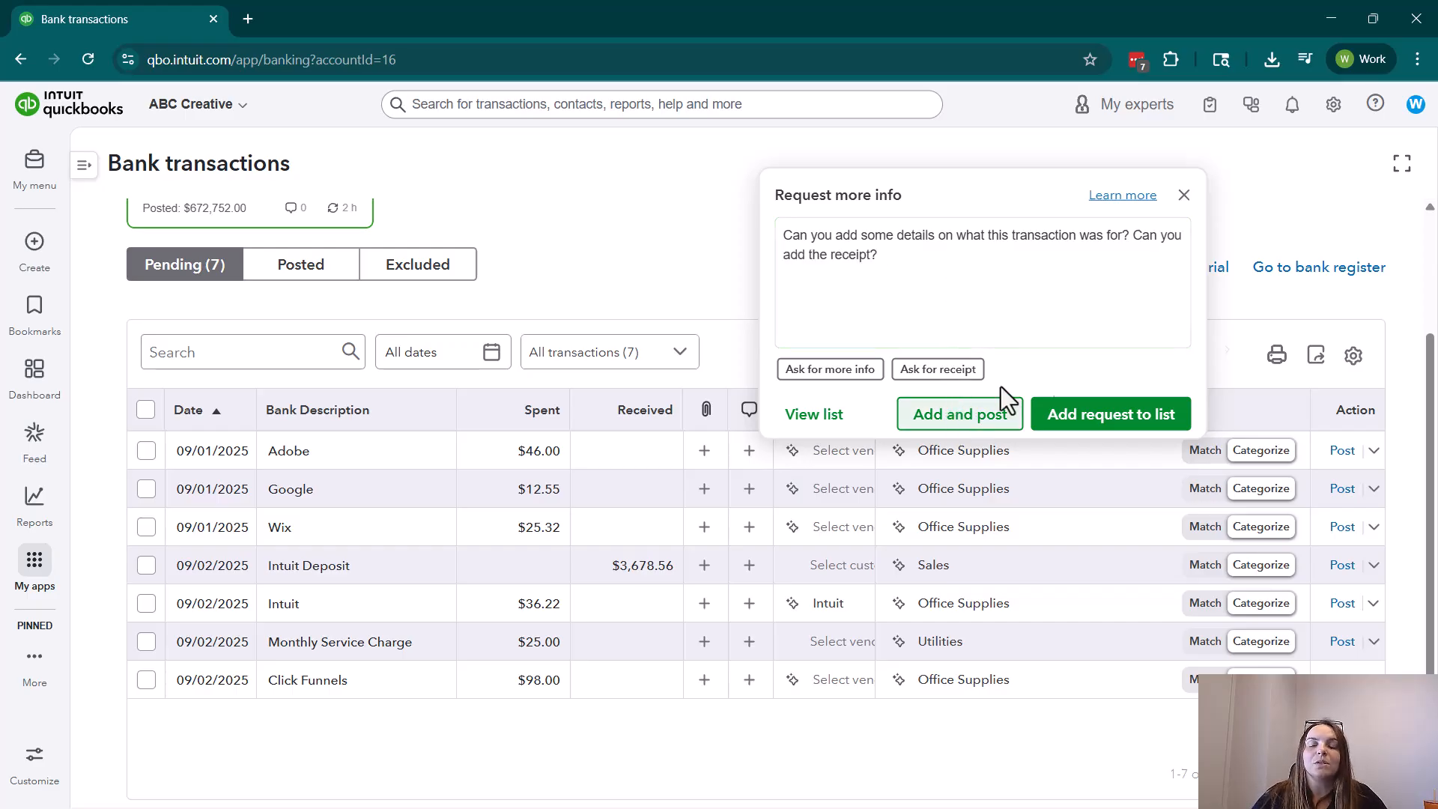
click(1122, 421)
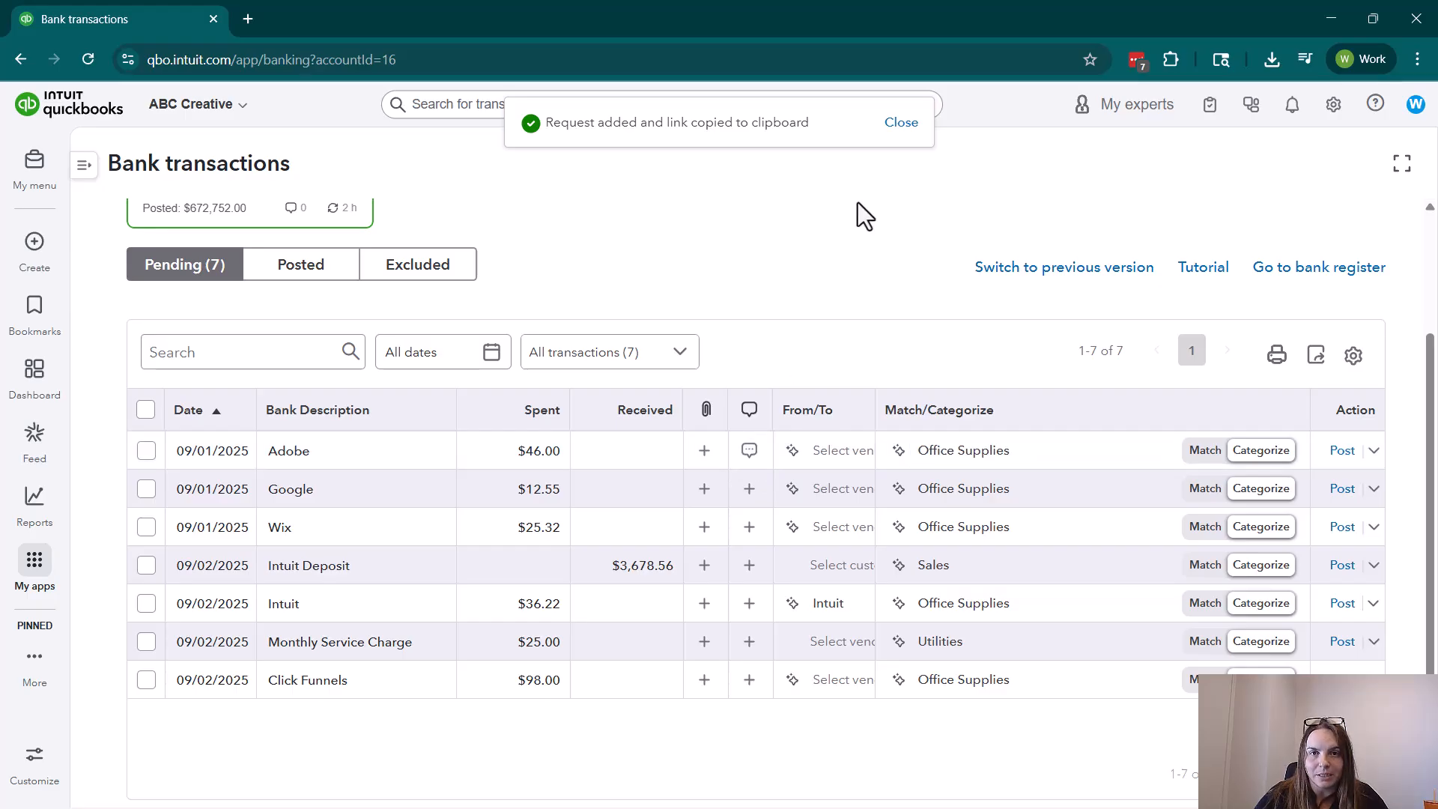
click(901, 132)
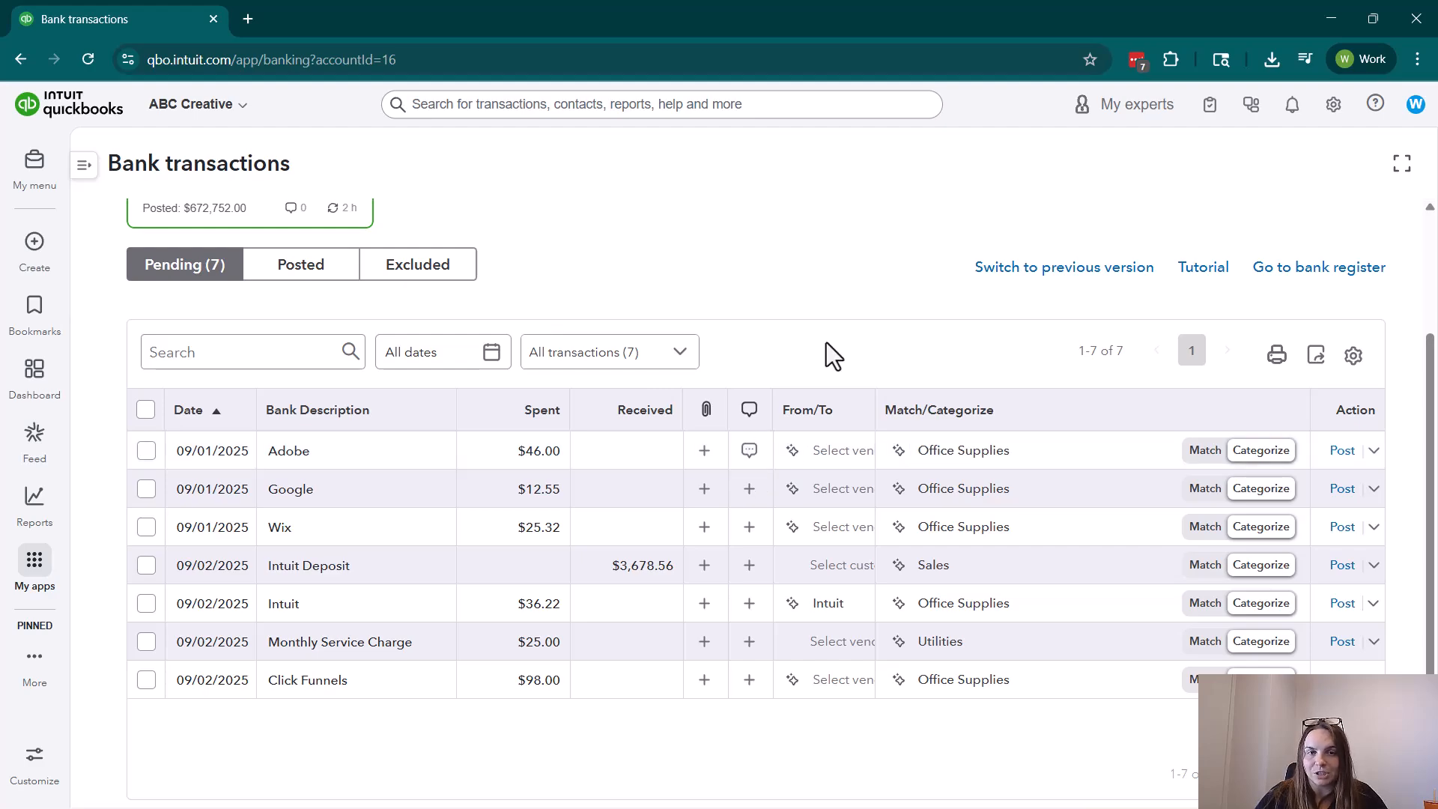
Review the Adobe request in the requests list and the client email form, and return to bank transactions without sending
scroll(834, 346, up, 1)
scroll(834, 345, up, 2)
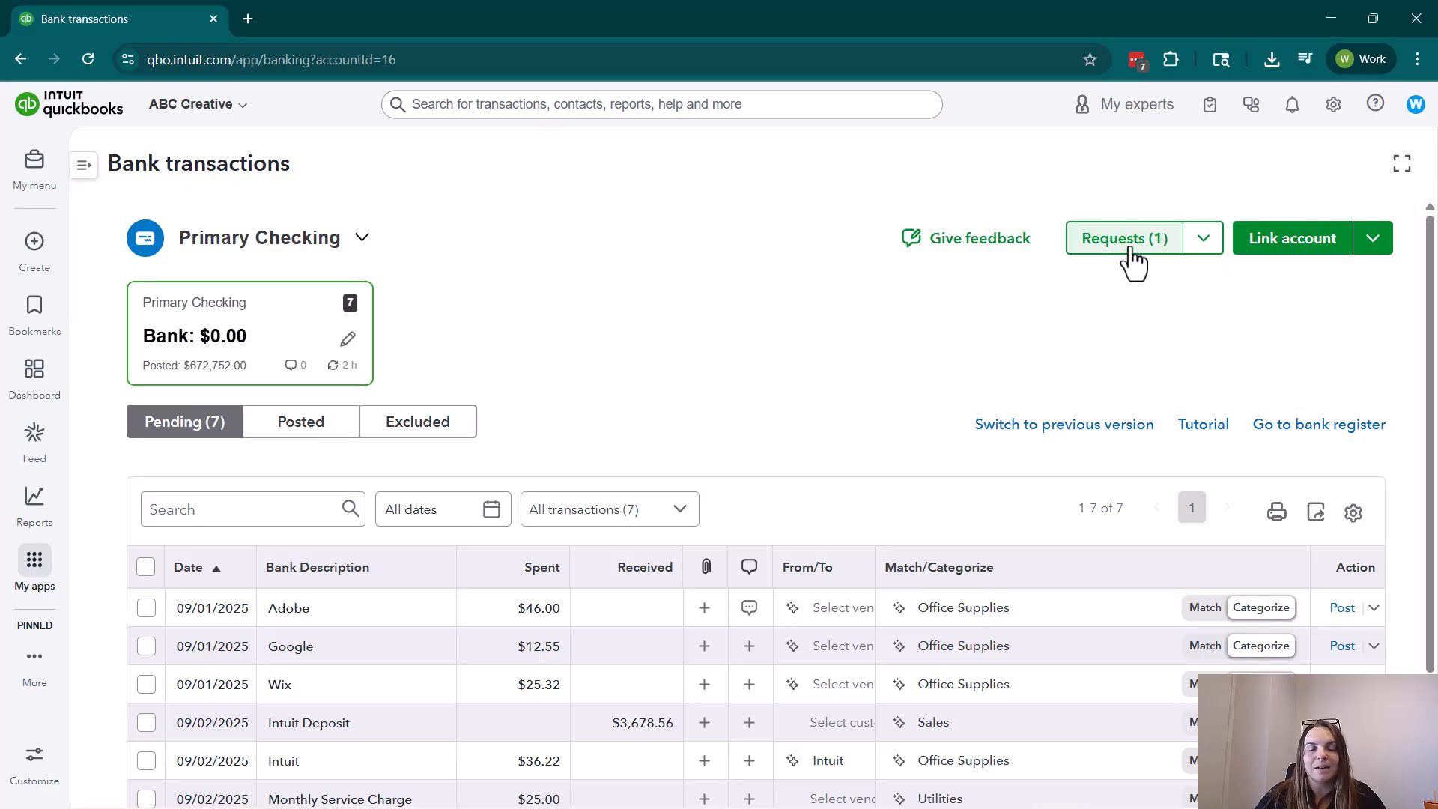
click(1152, 239)
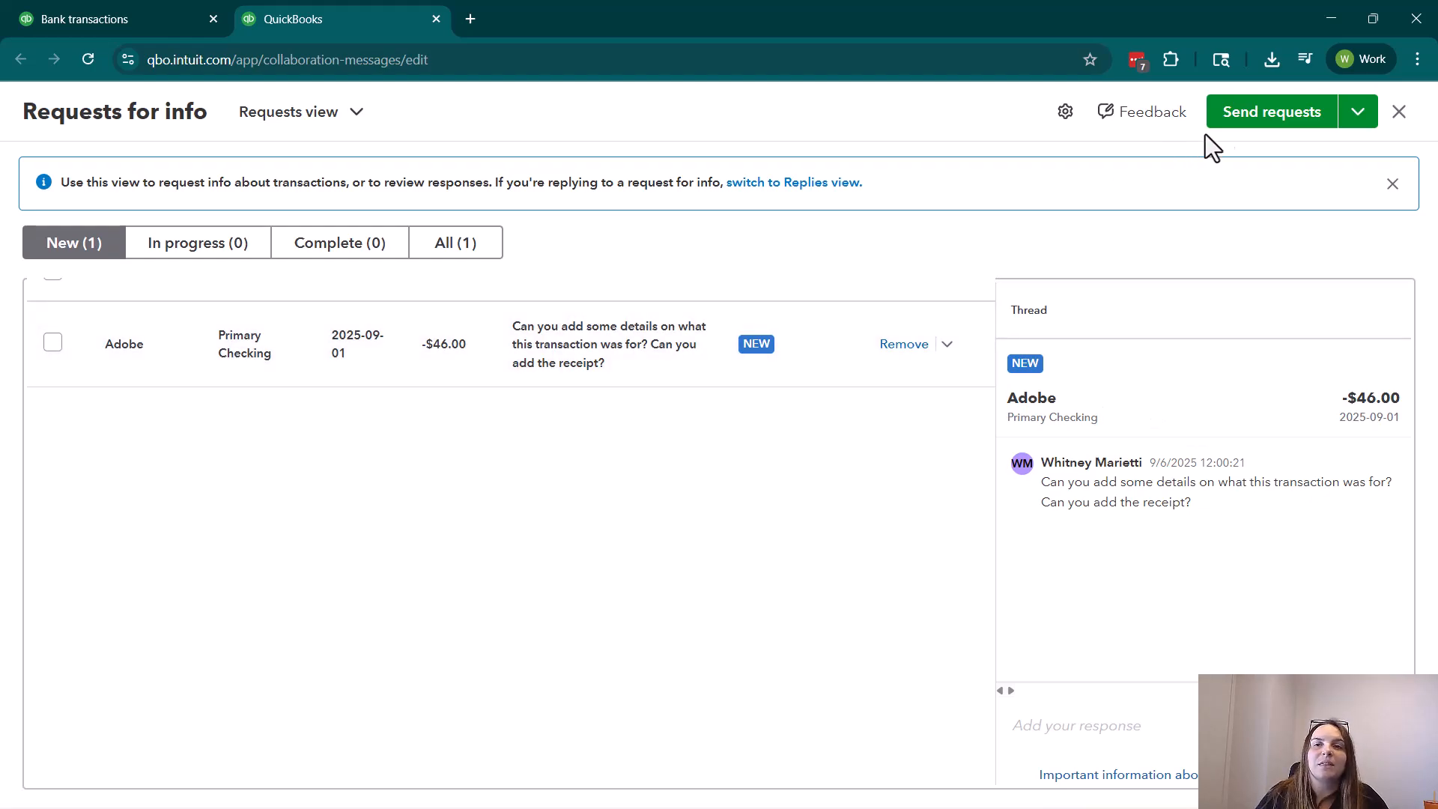
click(1245, 124)
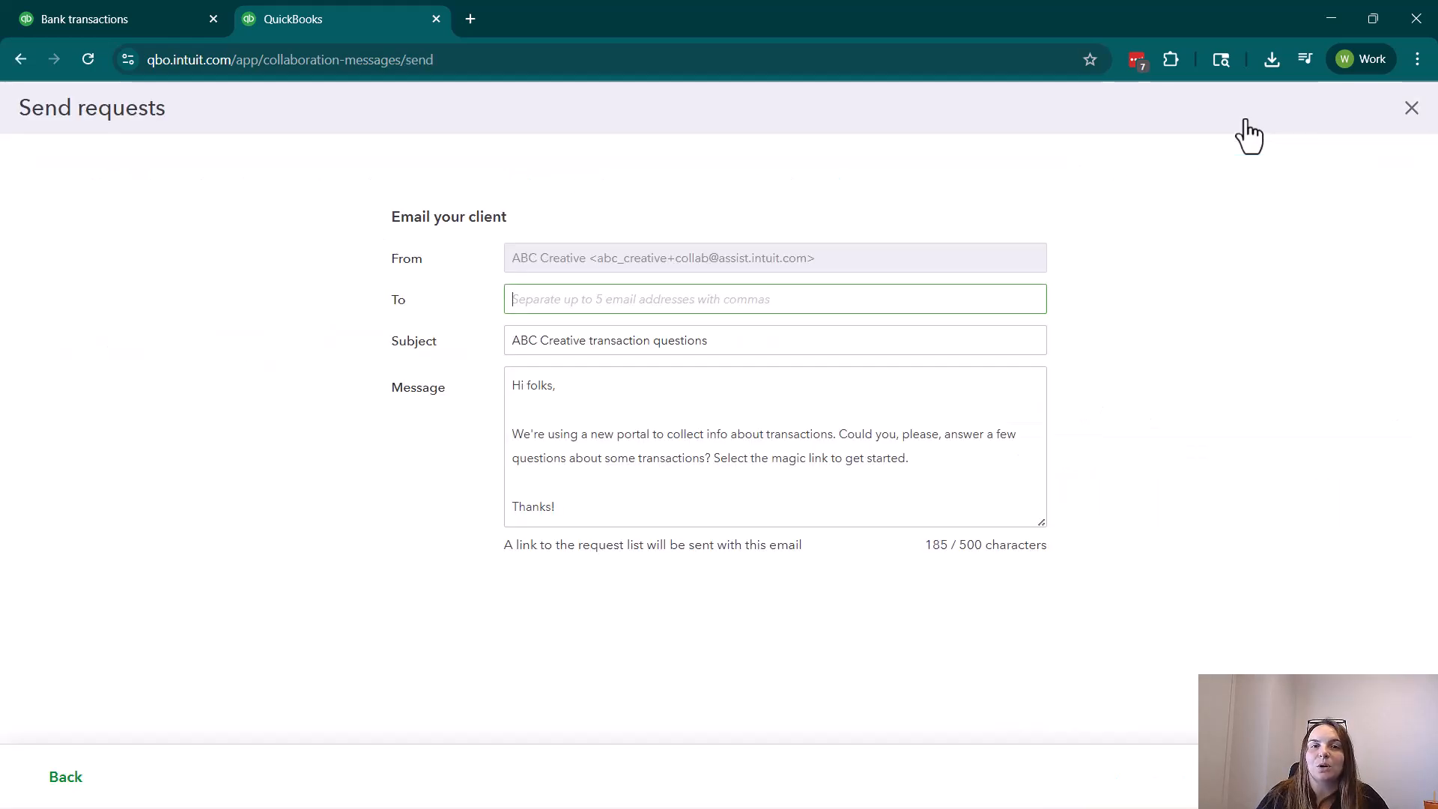
click(658, 310)
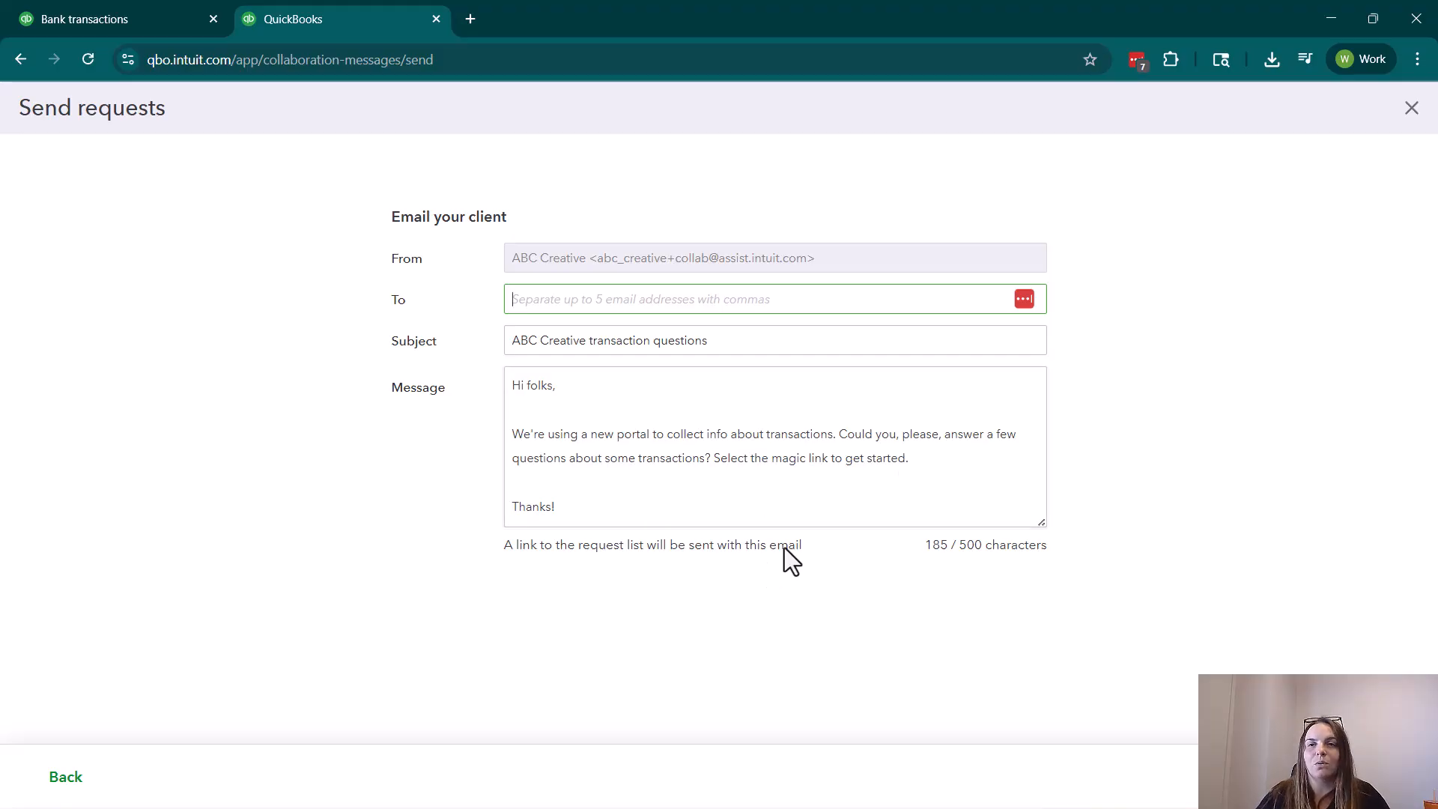
click(1412, 108)
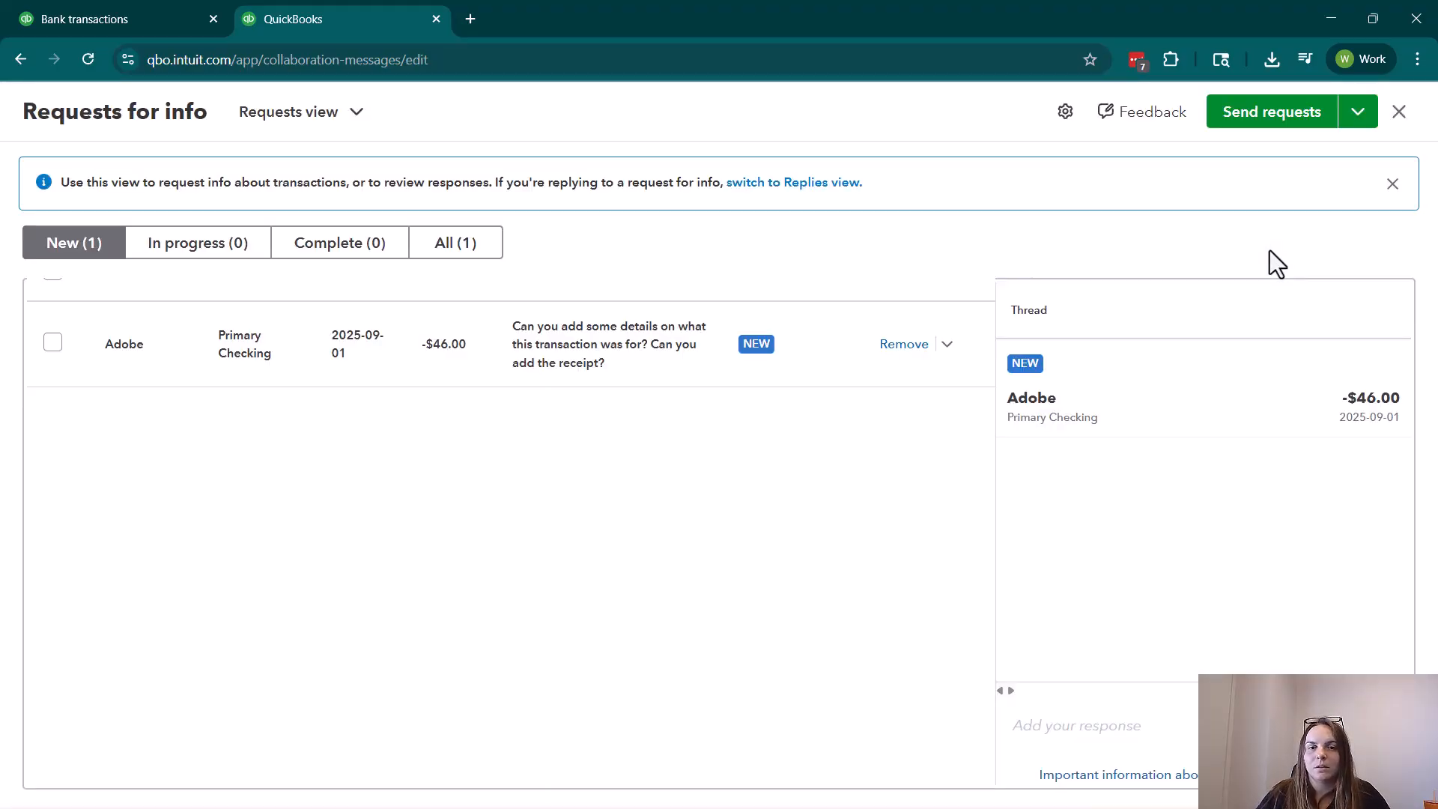
click(1399, 112)
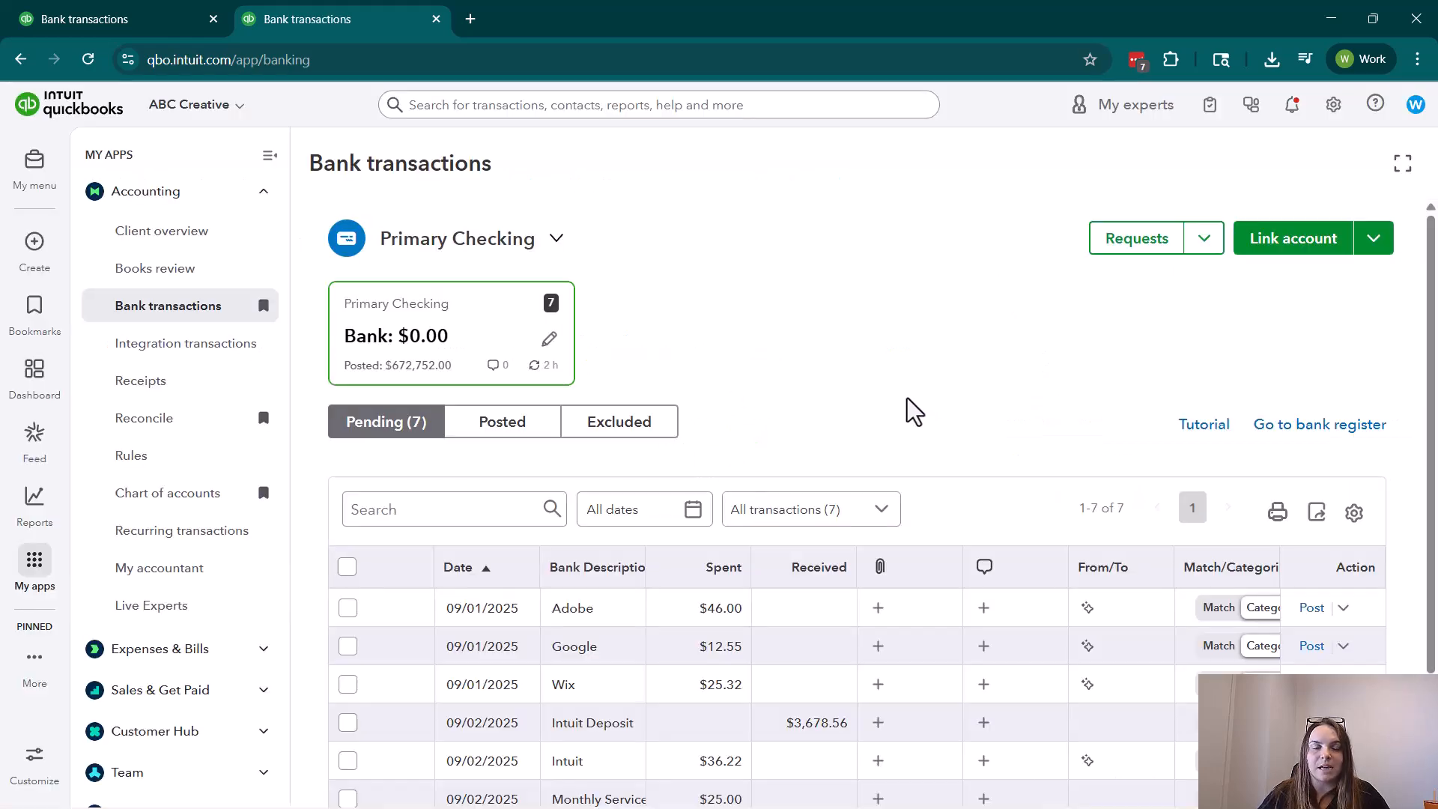
Collapse the side navigation and switch to the previous version of the bank transactions page, skipping the feedback survey
click(255, 157)
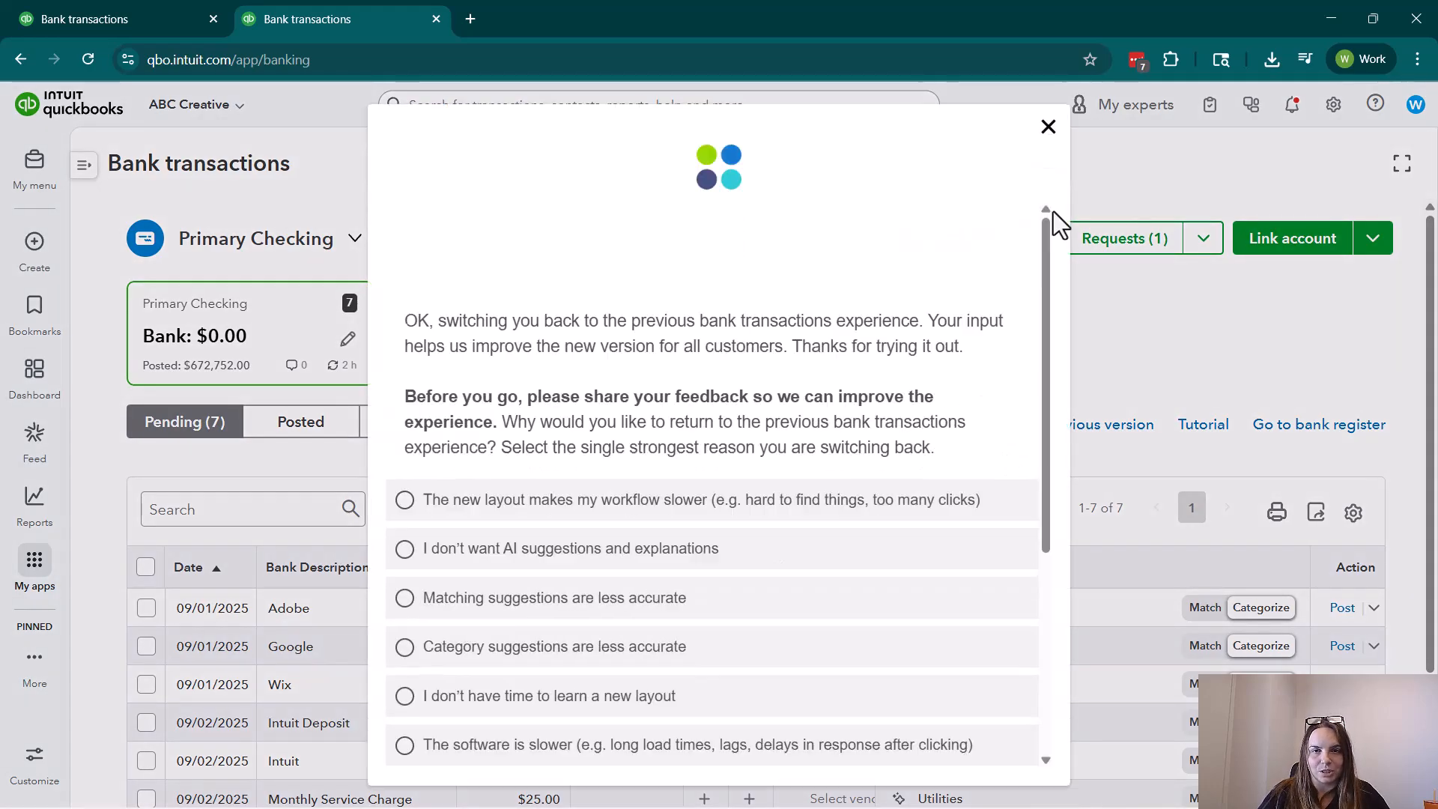
click(1050, 131)
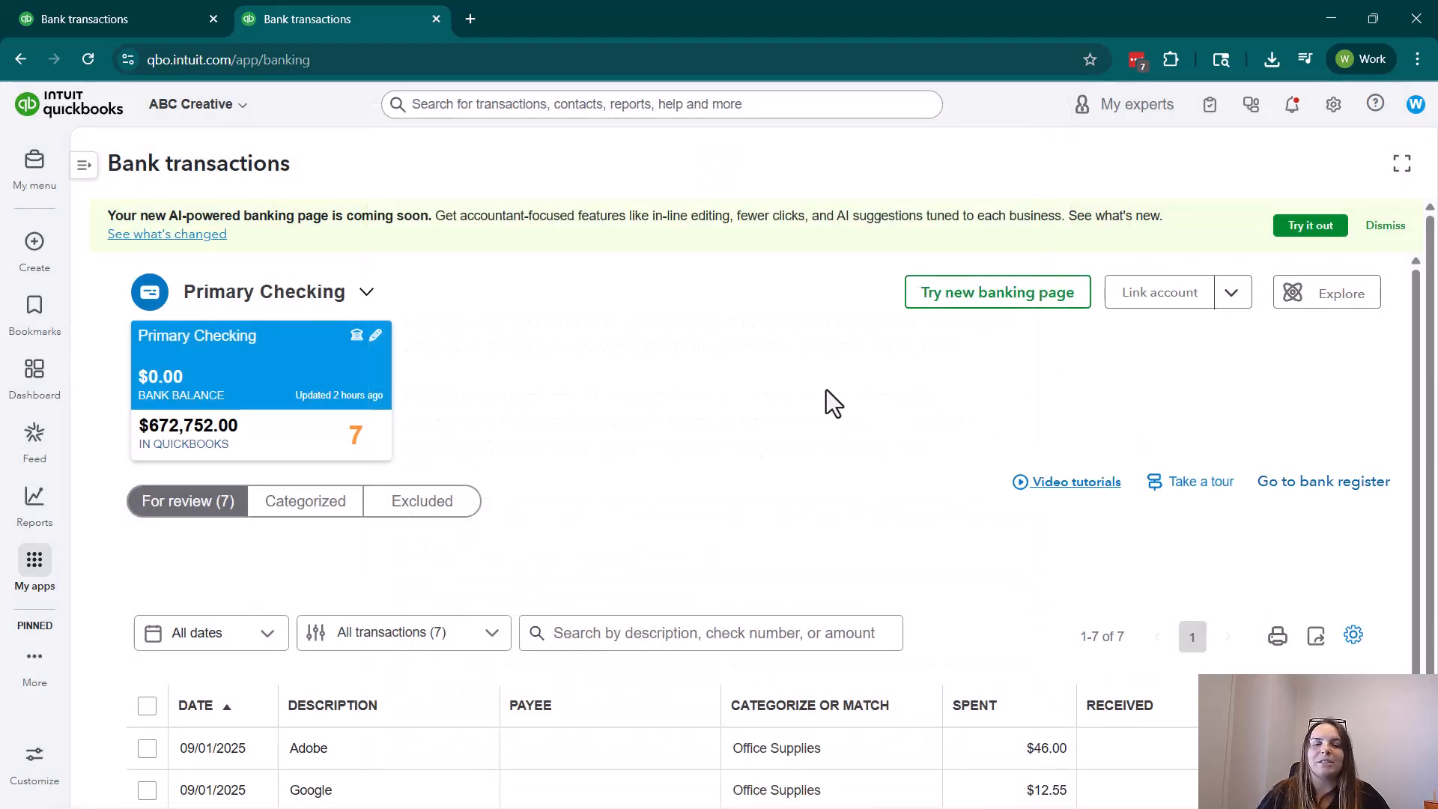
Examine the for-review transactions and their suggested categories in the previous layout, and try to switch back to the new banking page
scroll(825, 389, down, 1)
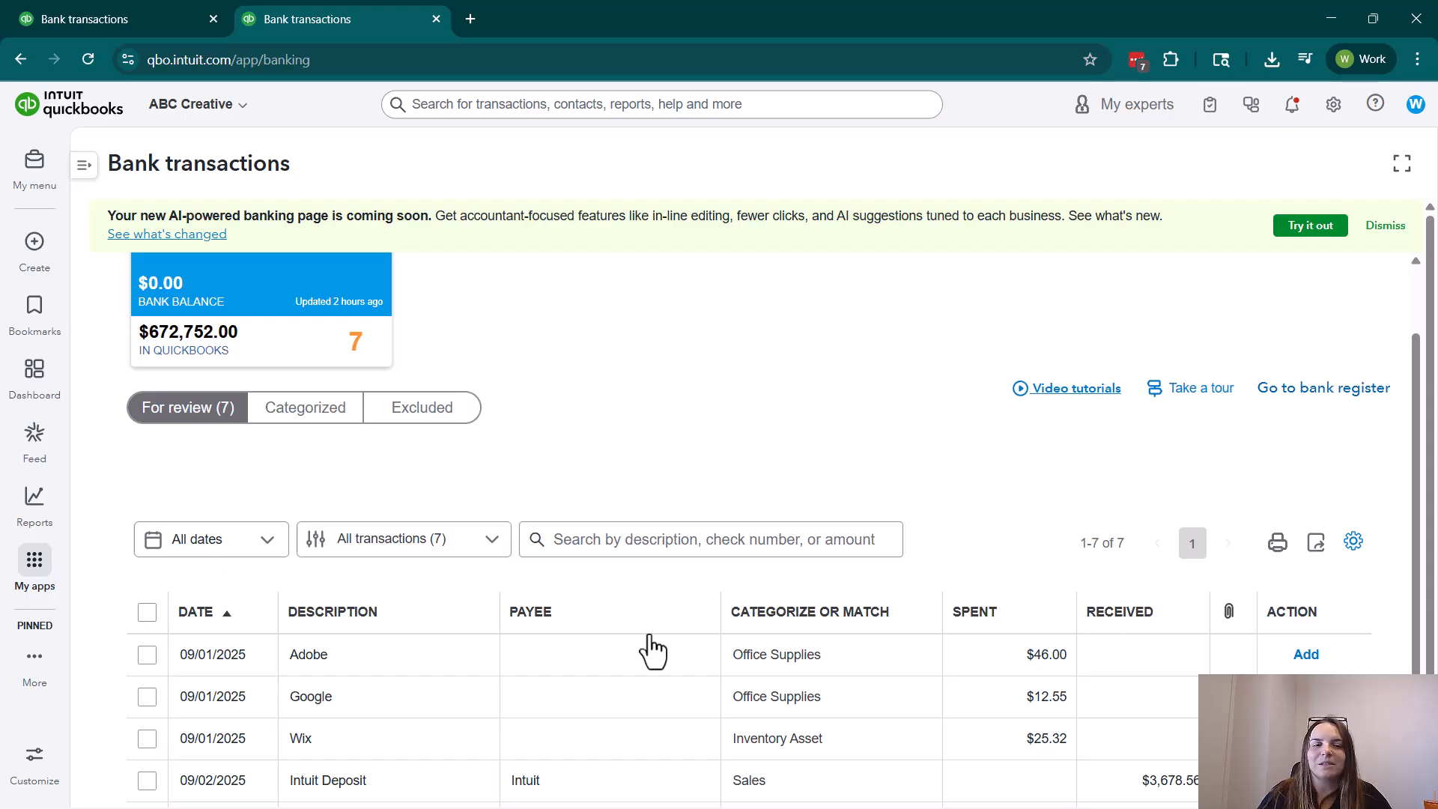
scroll(651, 647, down, 2)
scroll(638, 615, down, 1)
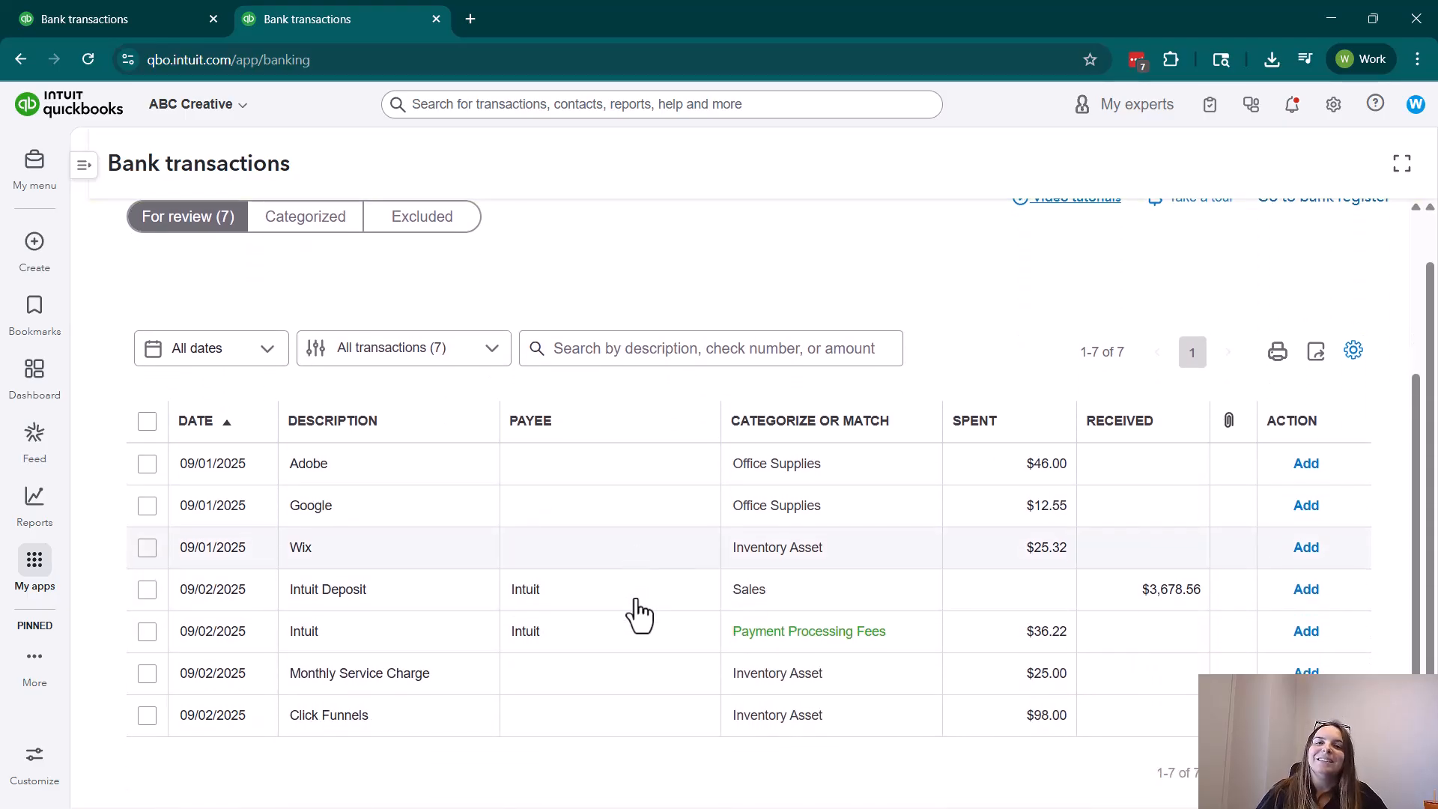
scroll(635, 611, up, 1)
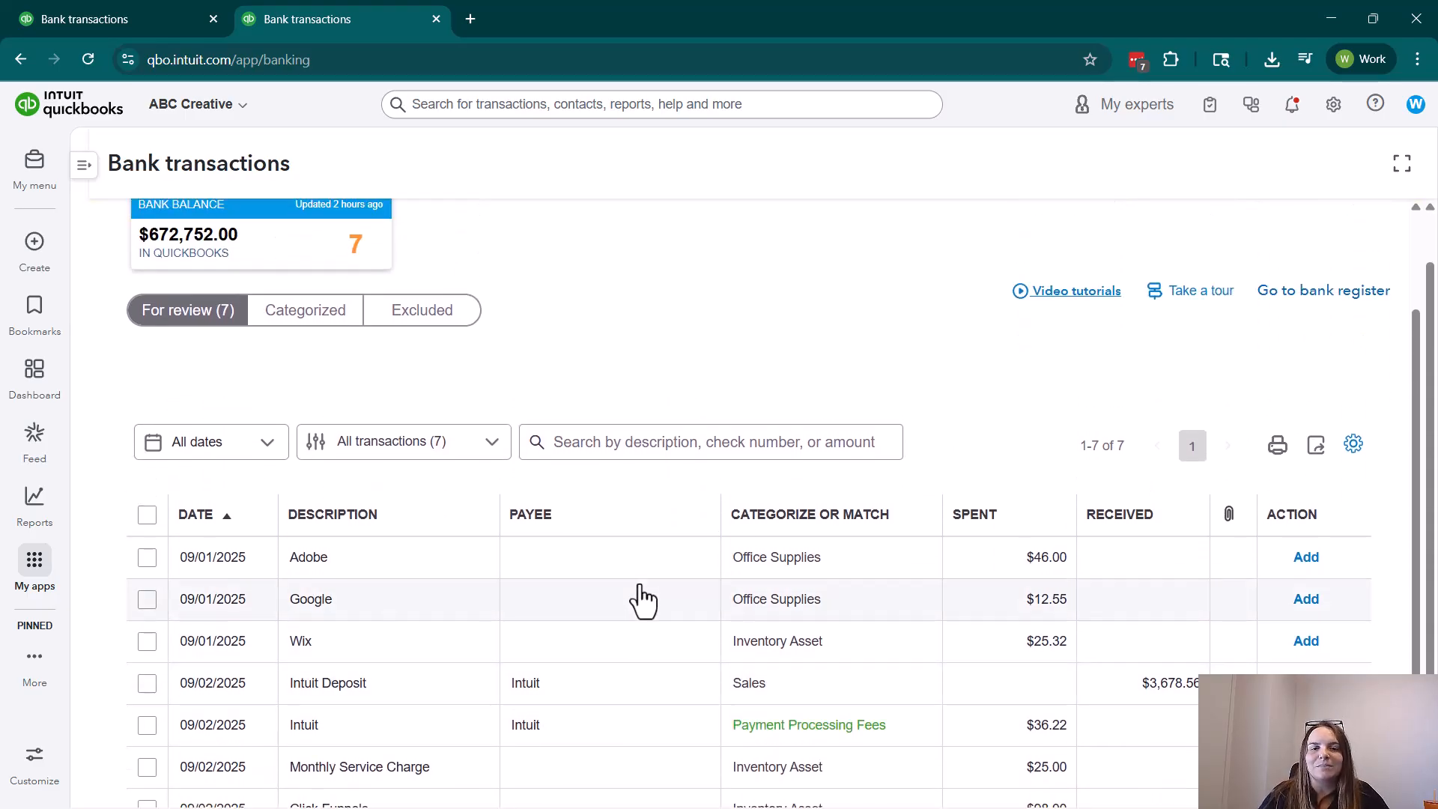
scroll(642, 600, up, 2)
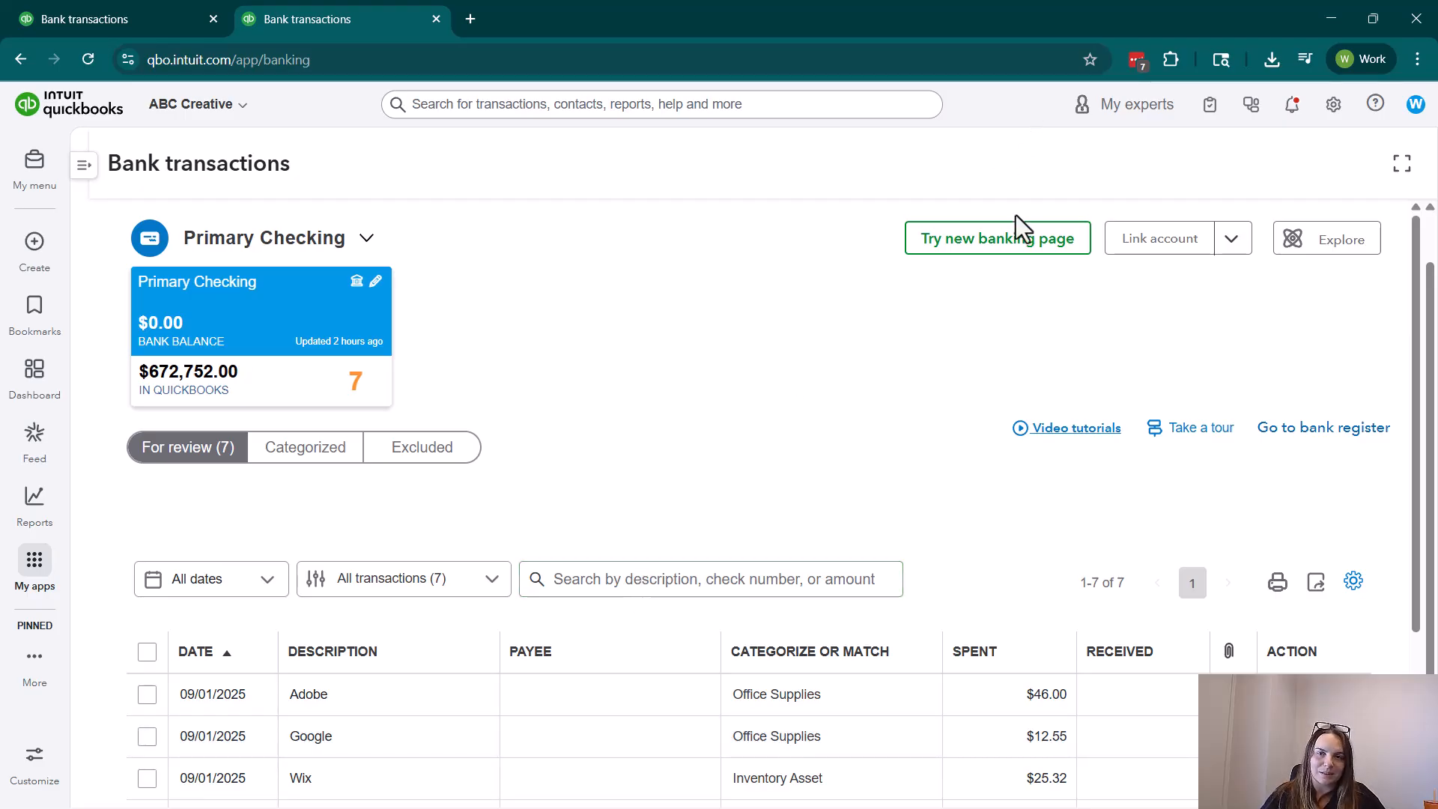
click(1032, 267)
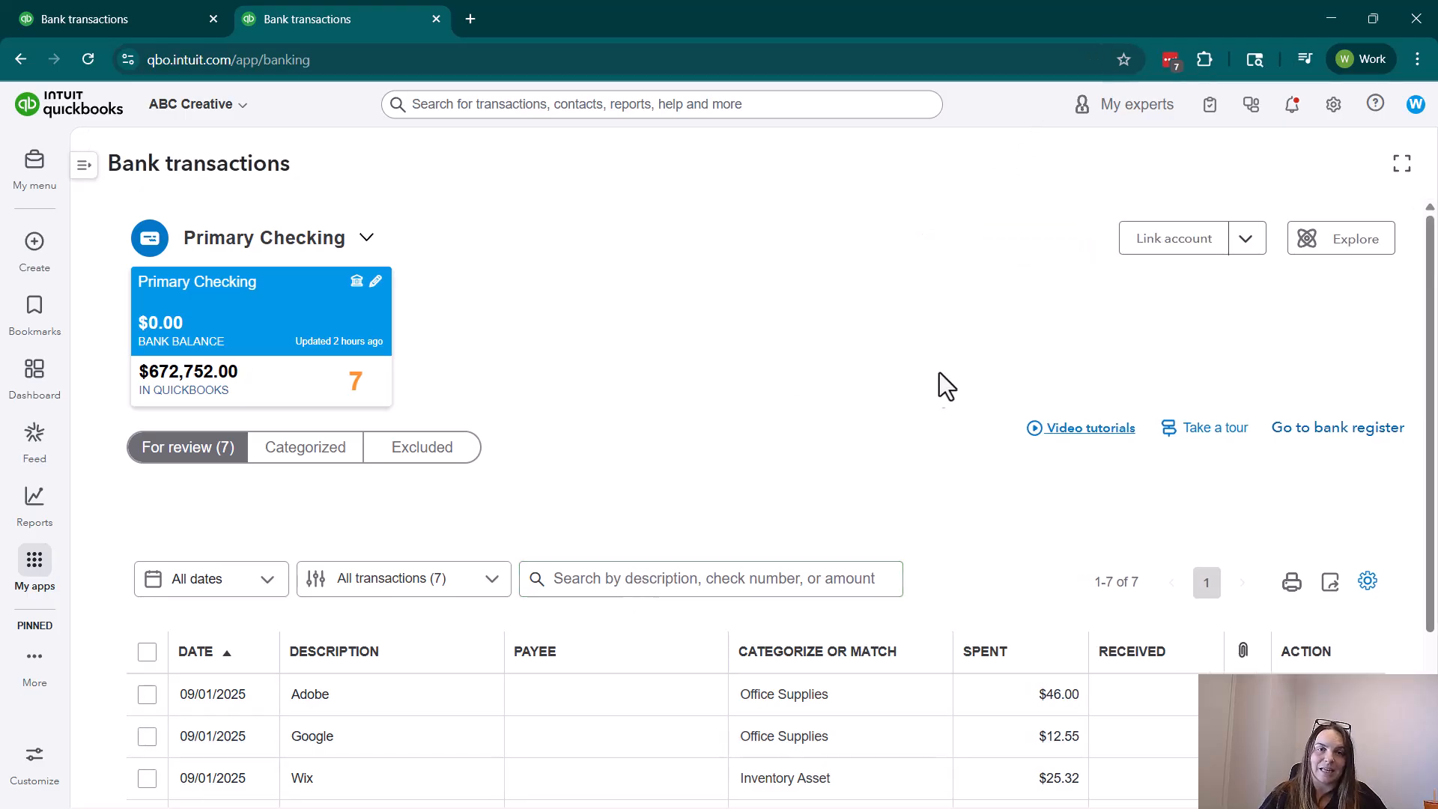